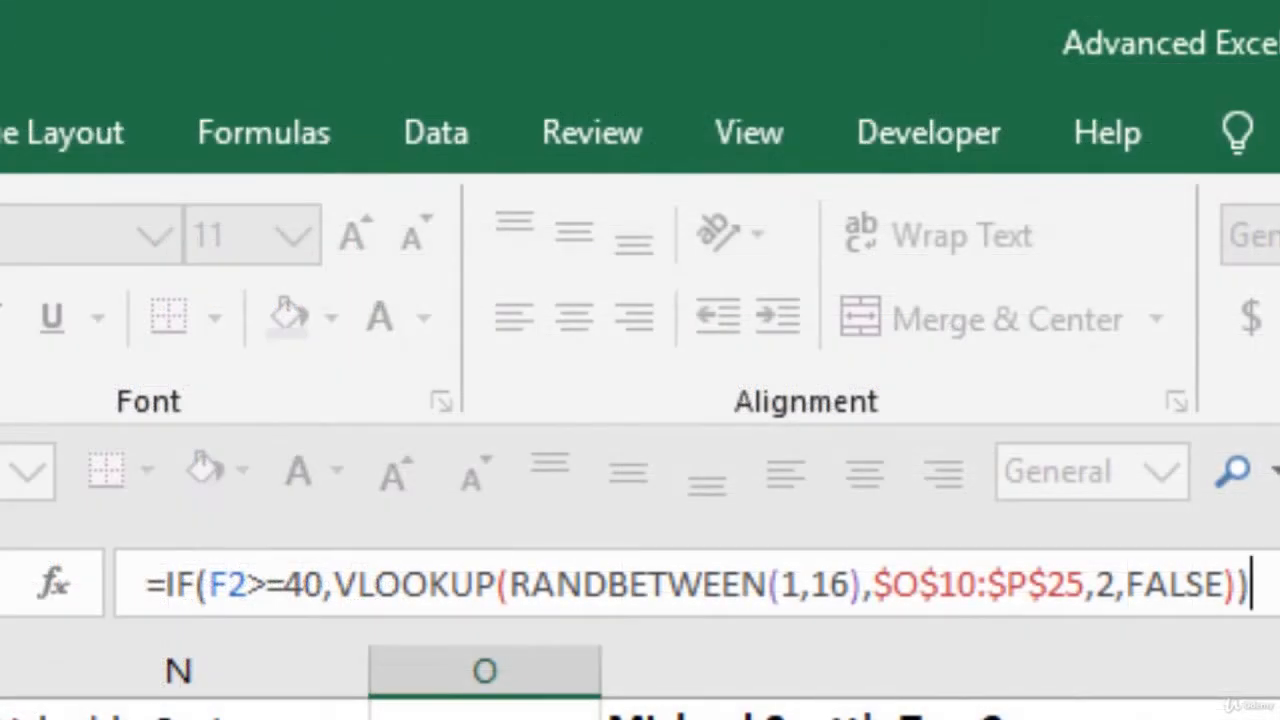
Step: Examine how the IF, VLOOKUP and RANDBETWEEN functions are nested in the formula by highlighting each function name
{"action": "double_click", "coordinate": [172, 585]}
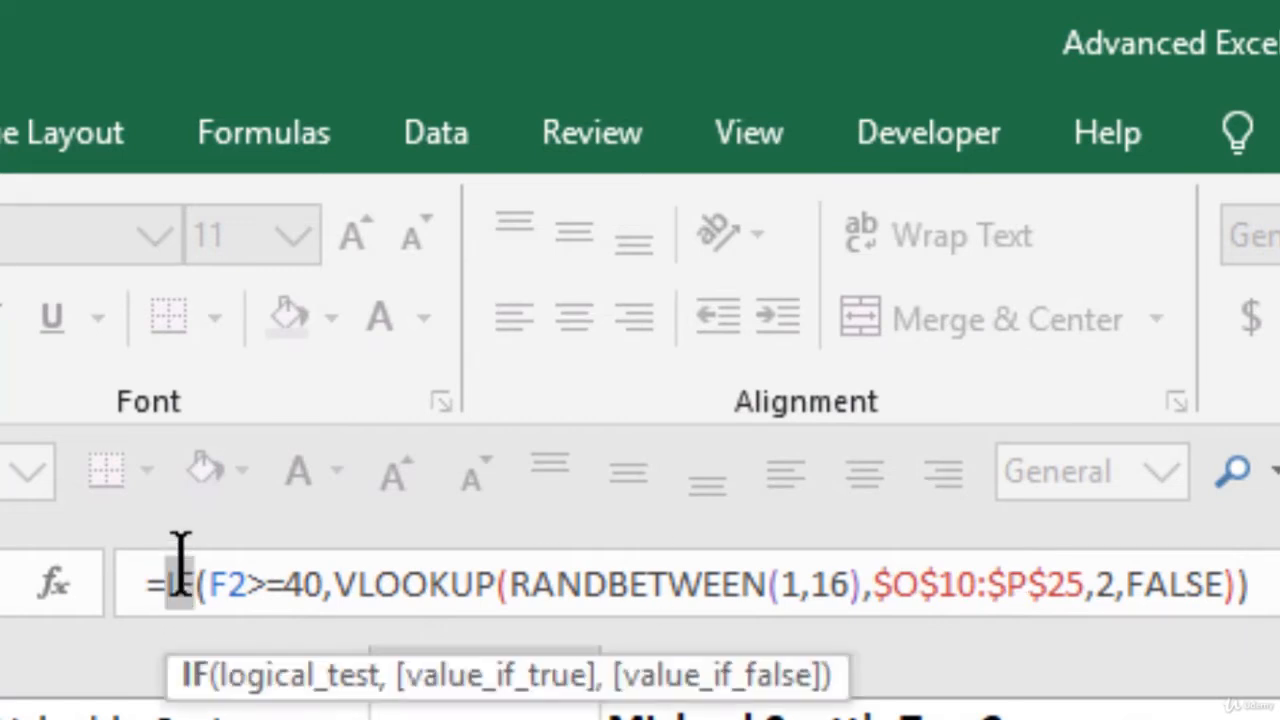
{"action": "double_click", "coordinate": [418, 568]}
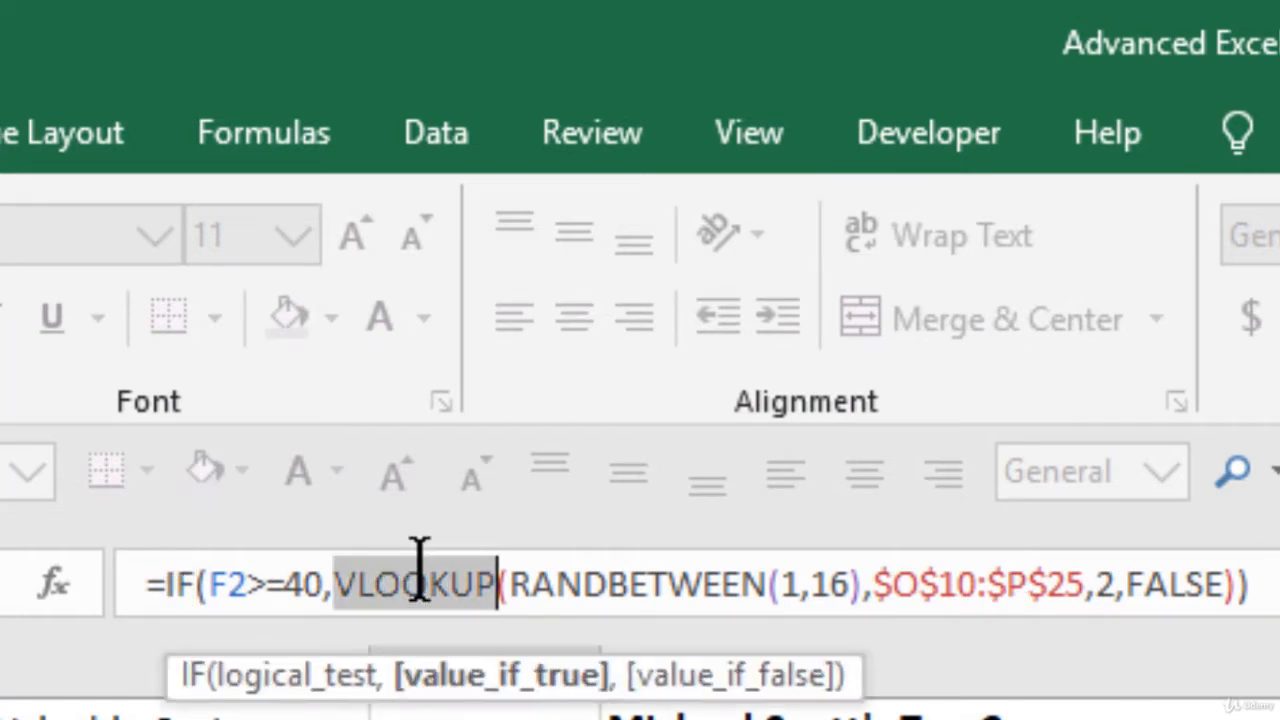
{"action": "double_click", "coordinate": [625, 580]}
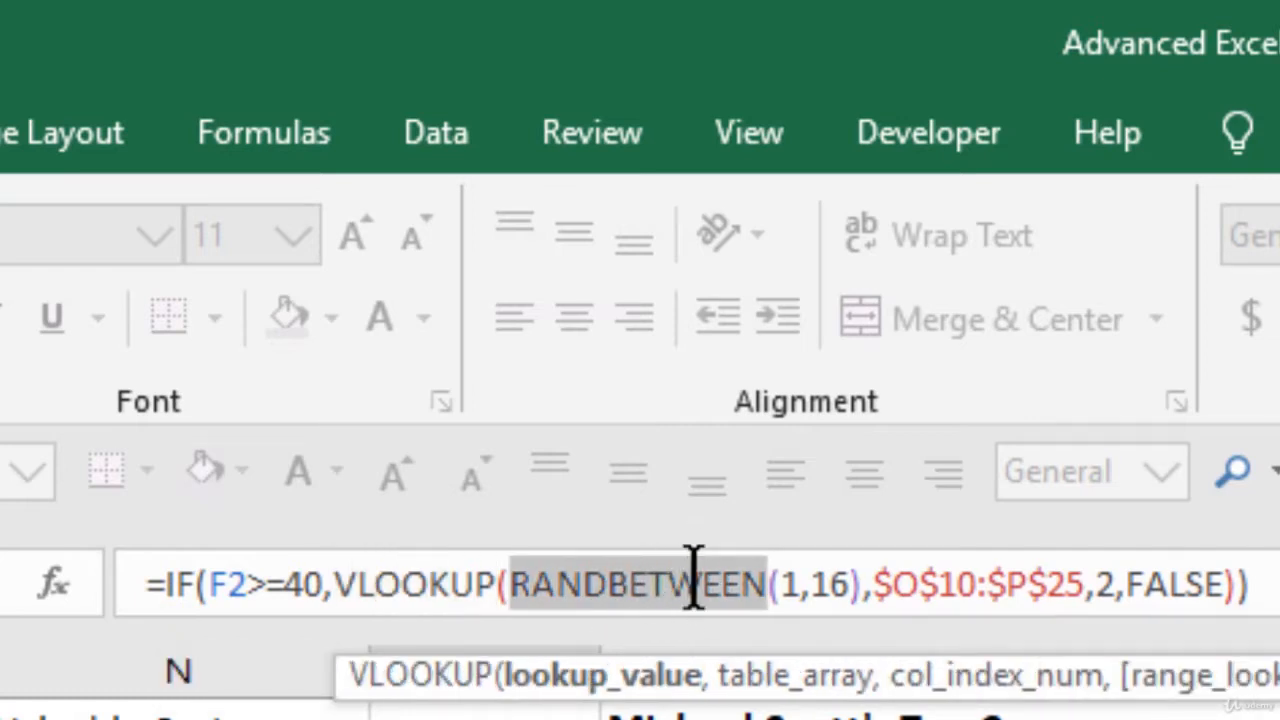
{"action": "double_click", "coordinate": [438, 585]}
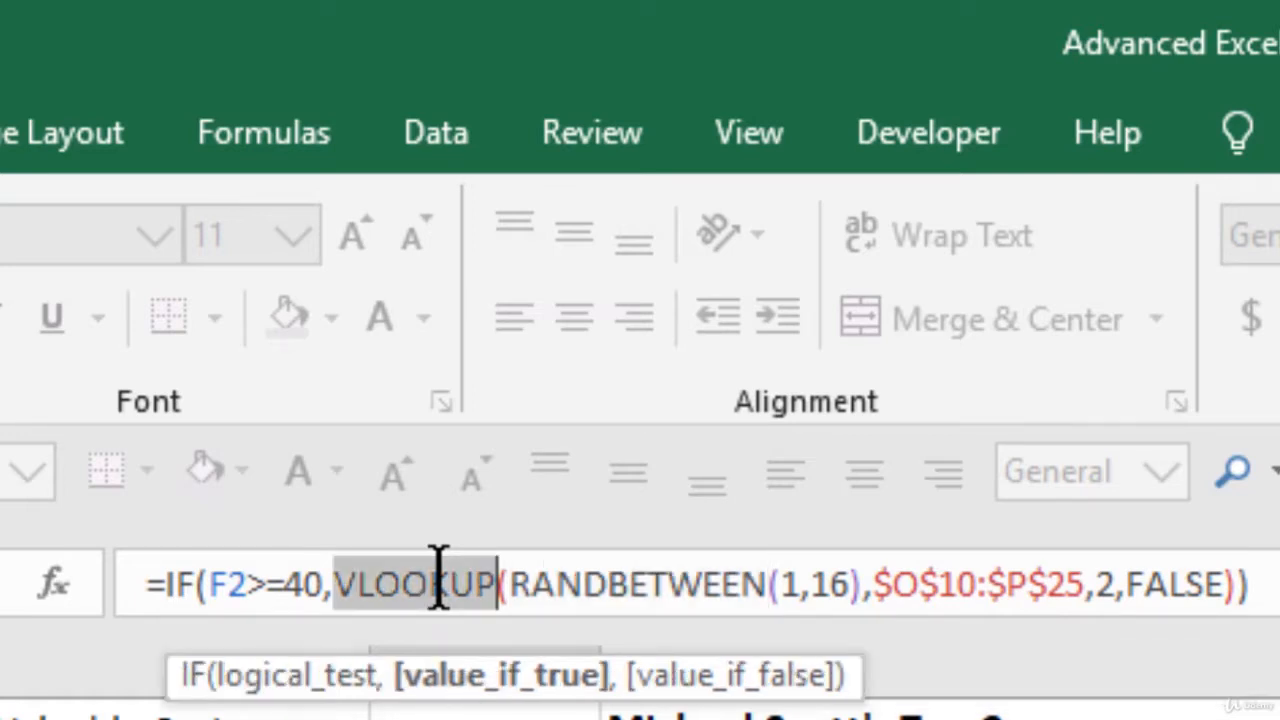
{"action": "double_click", "coordinate": [177, 584]}
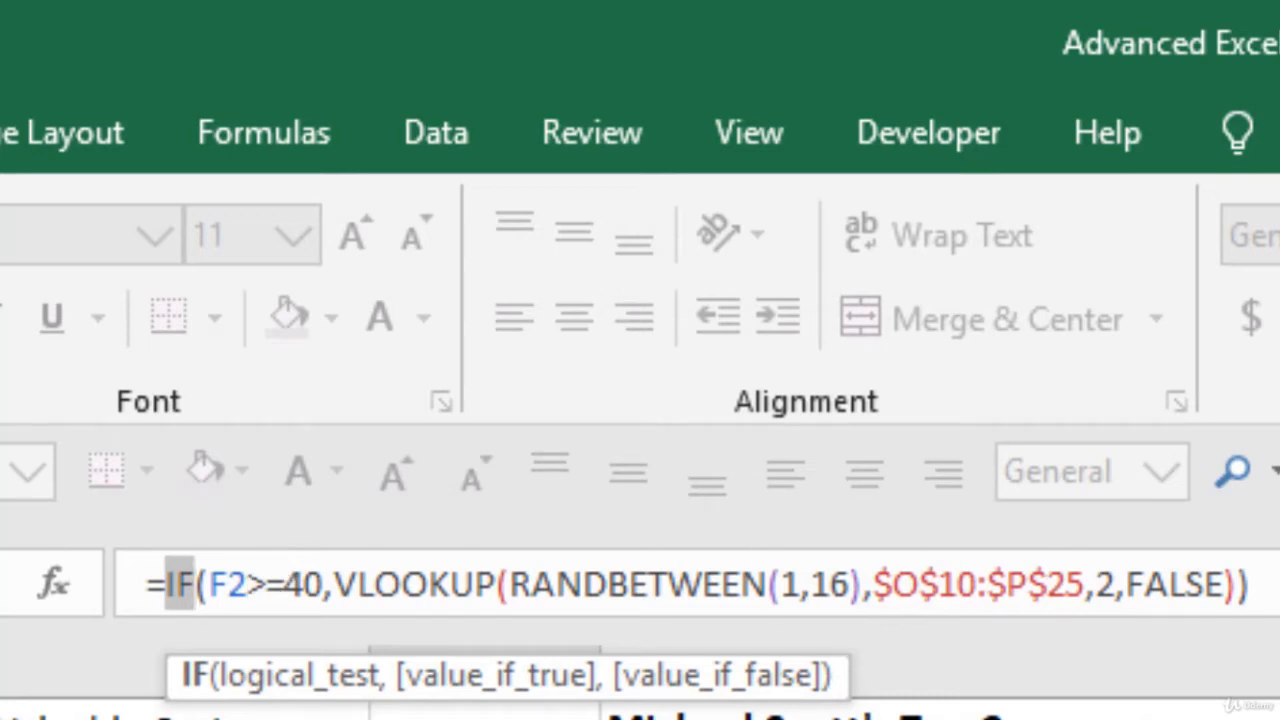
{"action": "left_click", "coordinate": [1254, 585]}
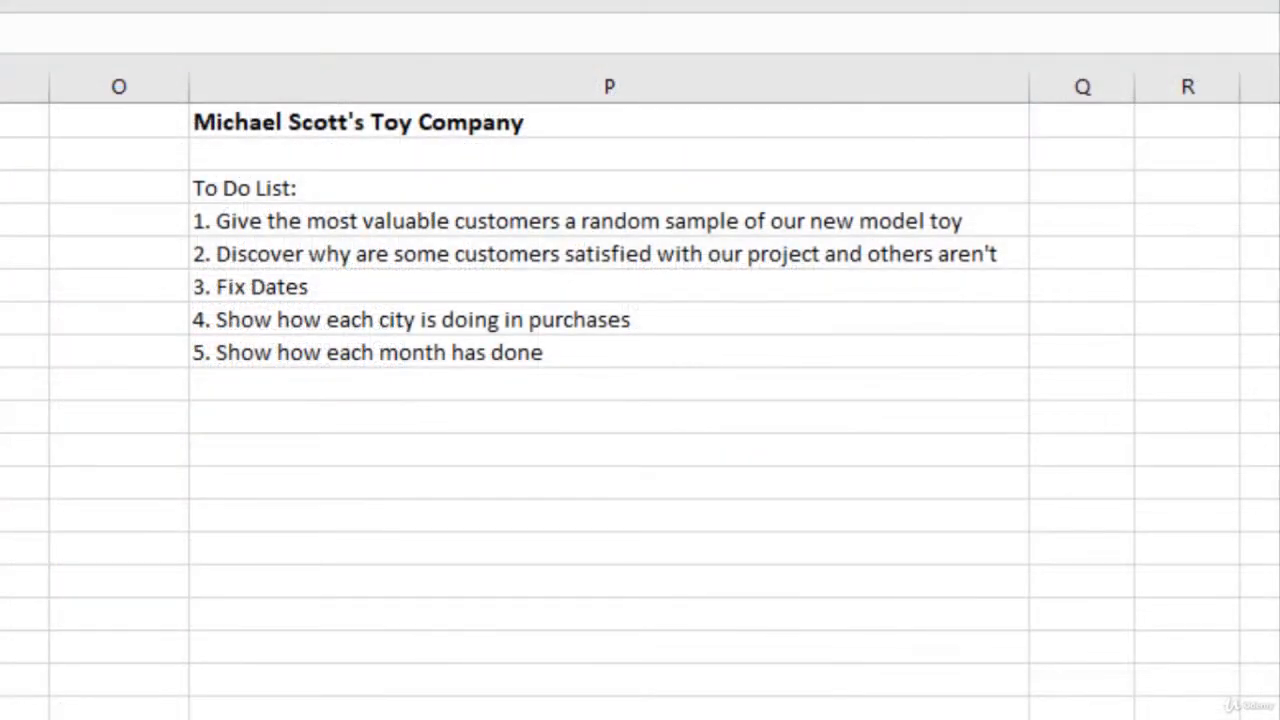
Step: Enter the formula =RAND() in cell P10, two rows below the to-do list
{"action": "left_click", "coordinate": [260, 416]}
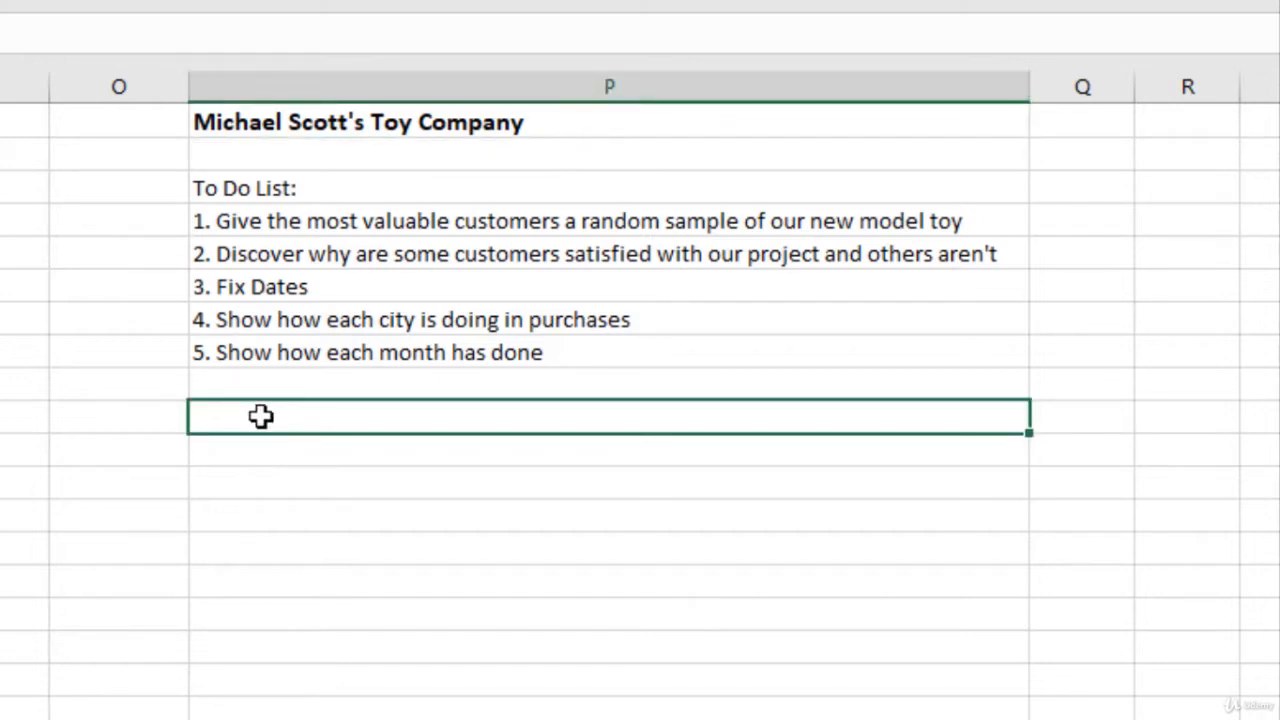
{"action": "type", "text": "=rand"}
{"action": "key", "text": "Tab"}
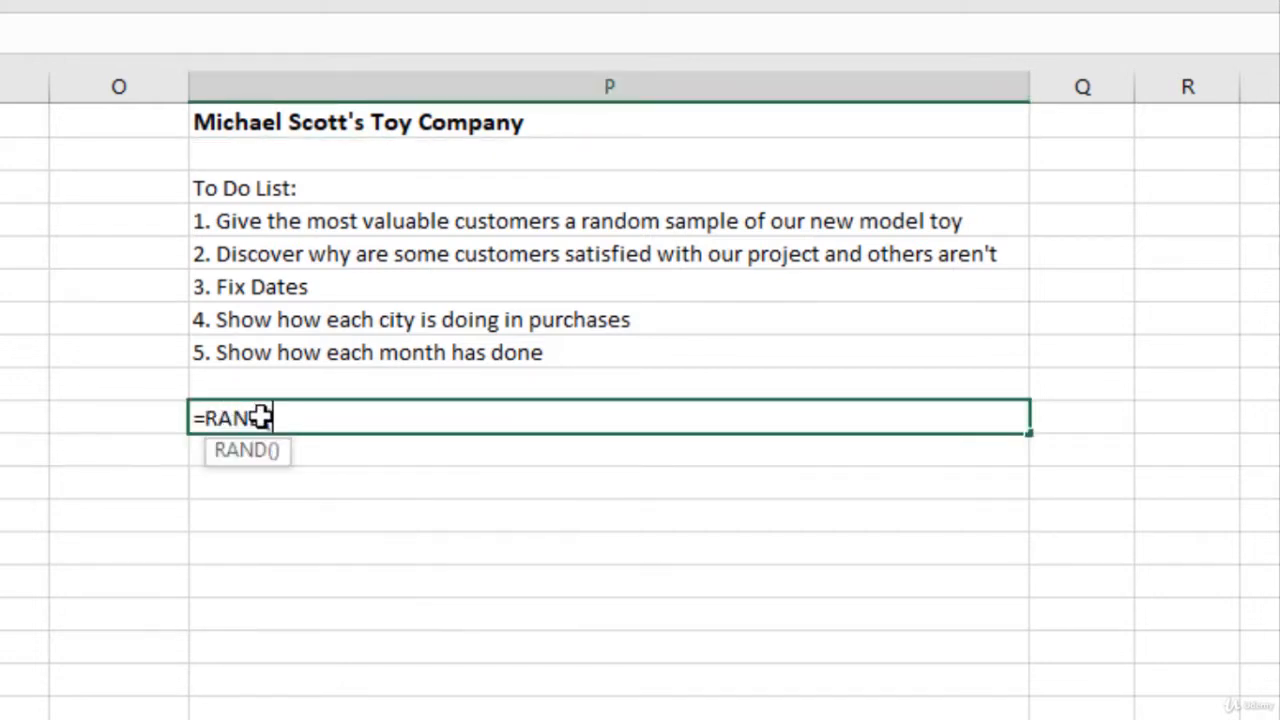
{"action": "type", "text": ")"}
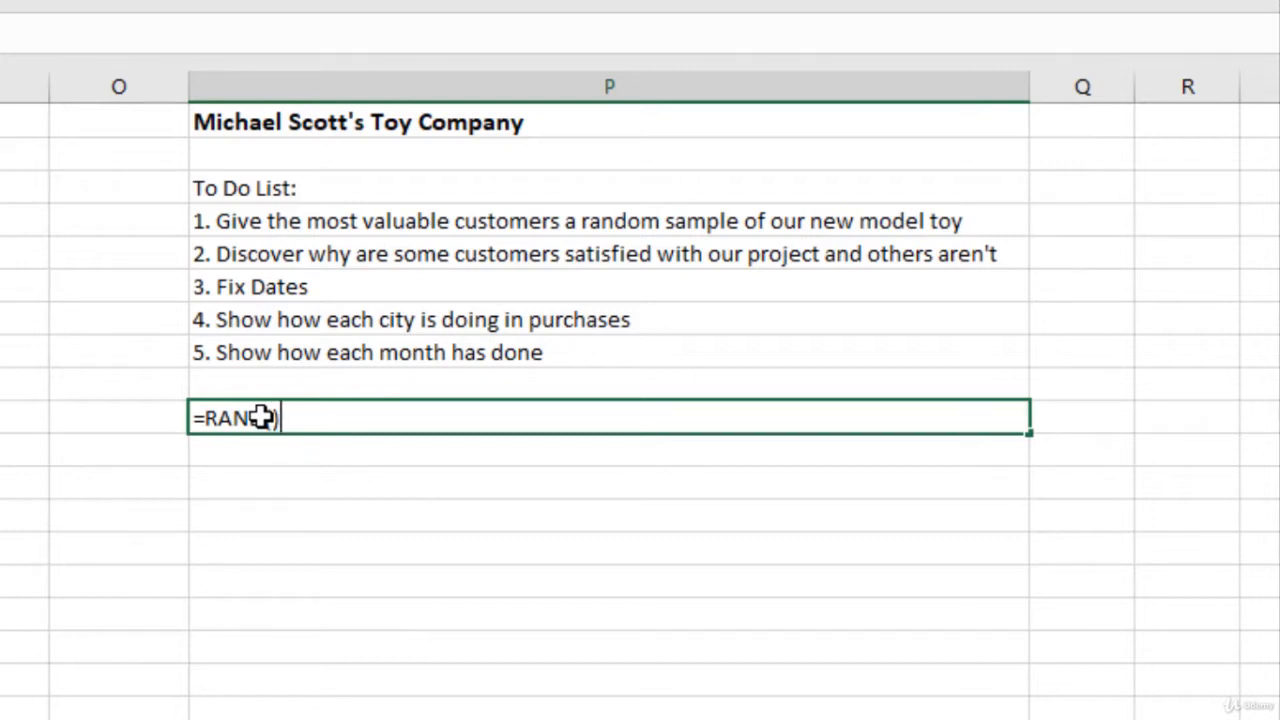
{"action": "key", "text": "Return"}
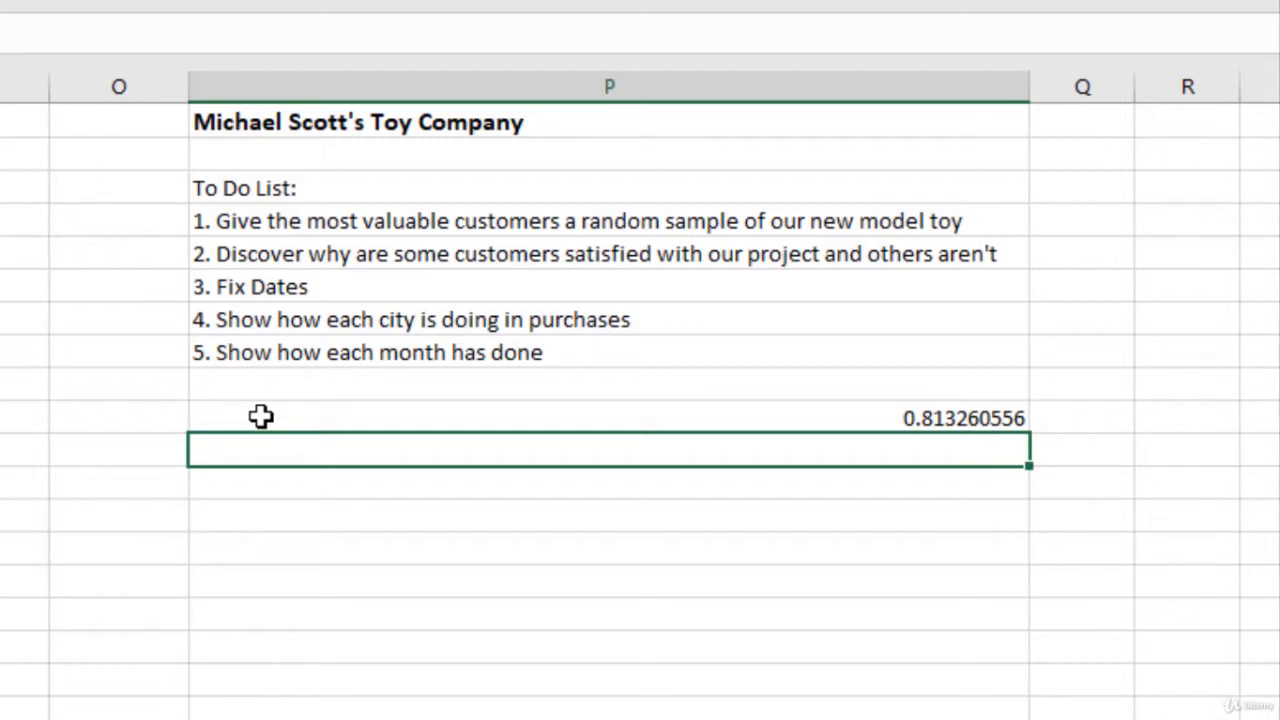
Step: Re-enter the RAND formula in P10 to generate a new random number, and clear the cell
{"action": "left_click", "coordinate": [261, 417]}
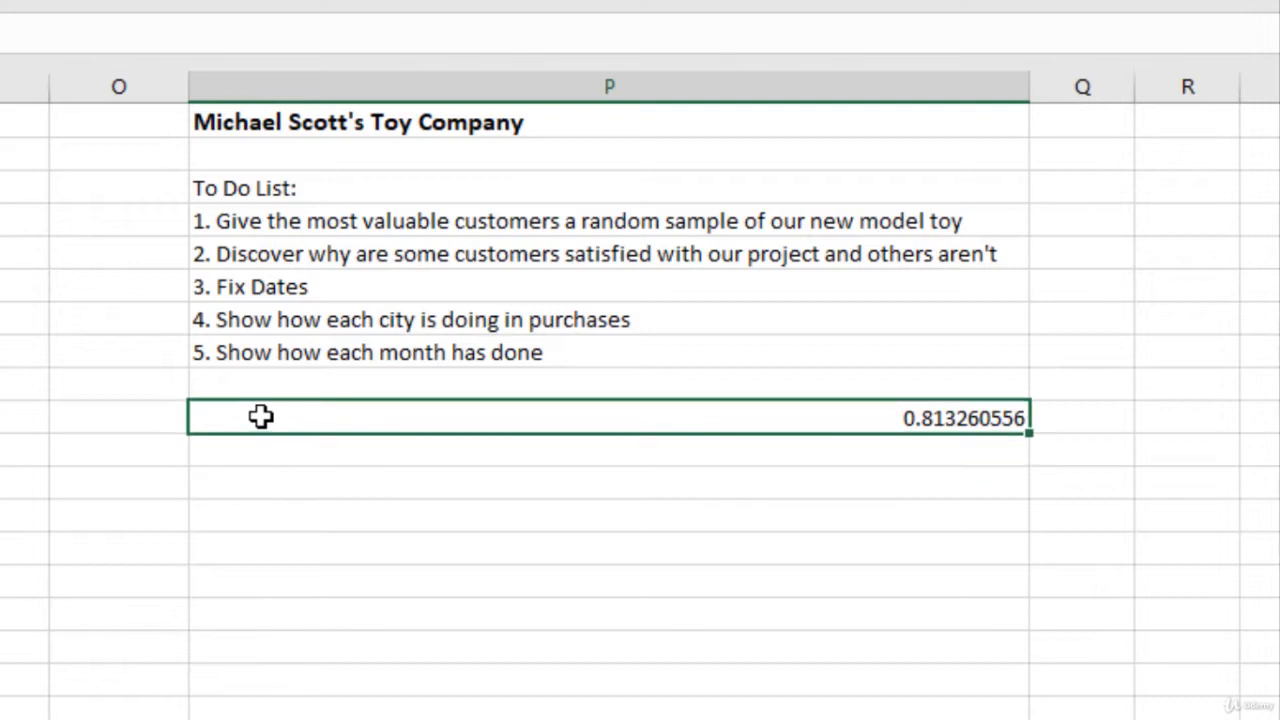
{"action": "left_click", "coordinate": [37, 30]}
{"action": "key", "text": "Return"}
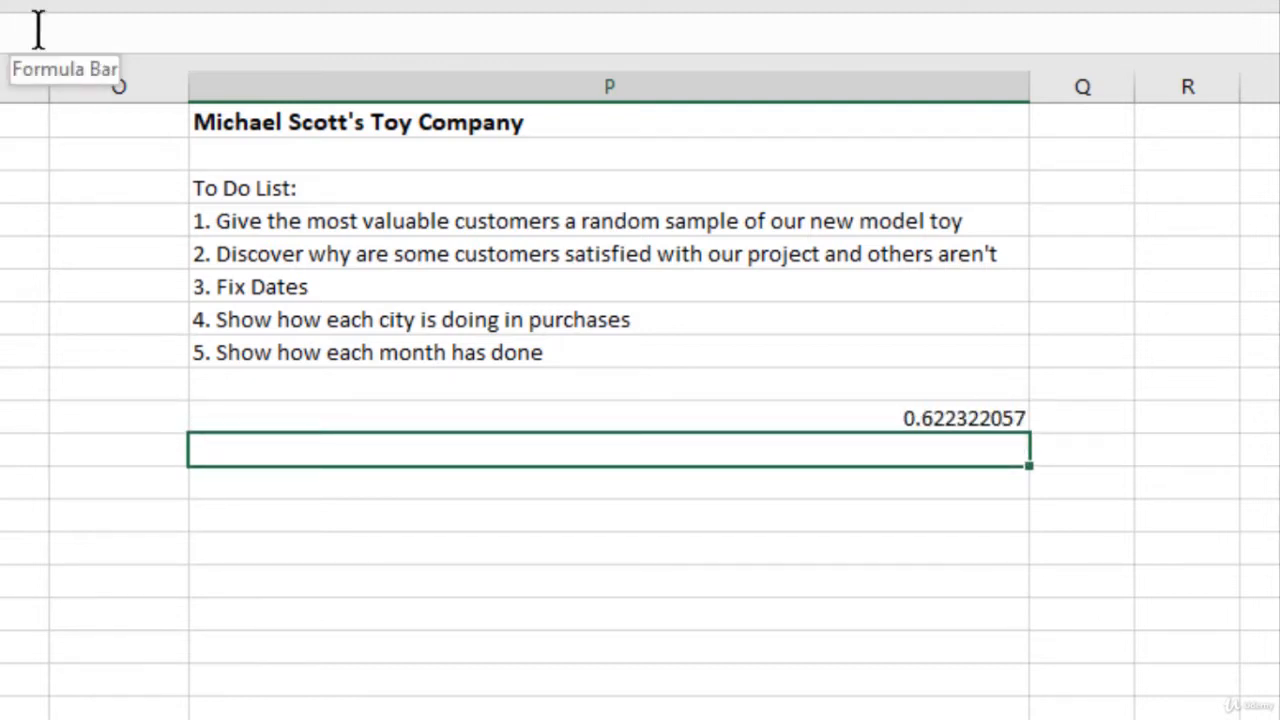
{"action": "key", "text": "Up"}
{"action": "key", "text": "Delete"}
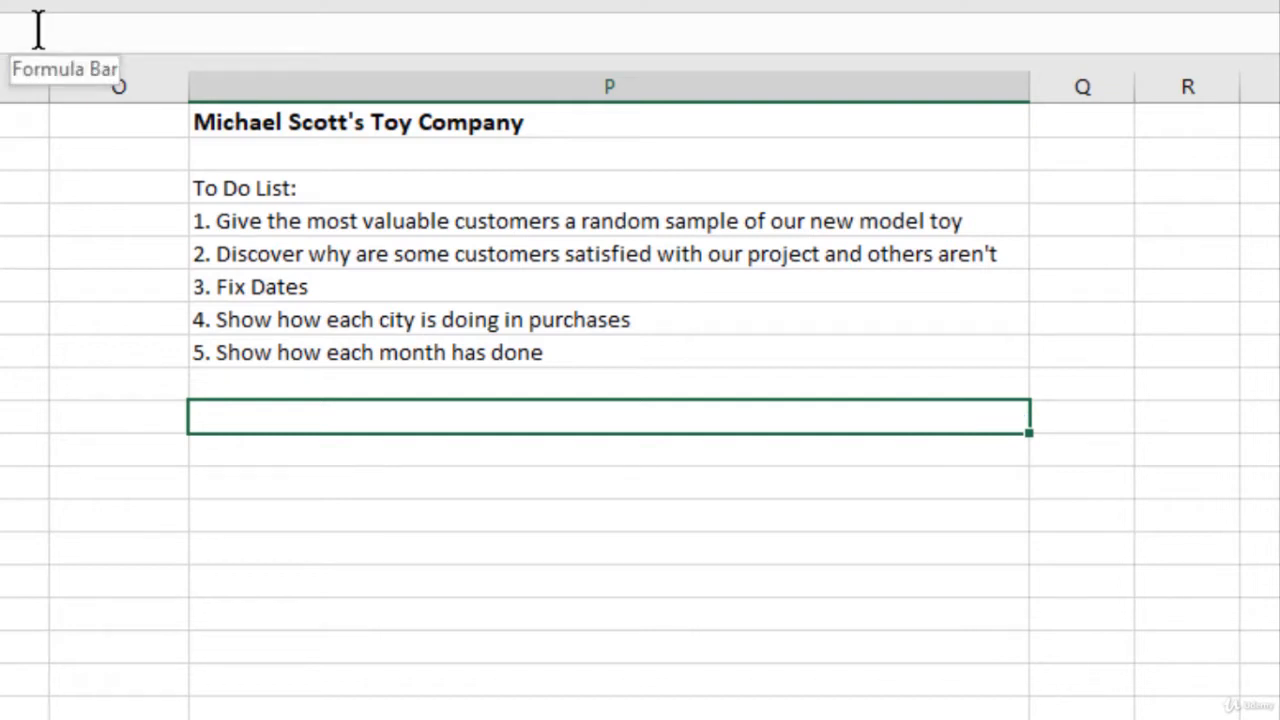
Step: Enter the formula =RANDBETWEEN(1,10) in cell P10 to generate a random whole number
{"action": "type", "text": "="}
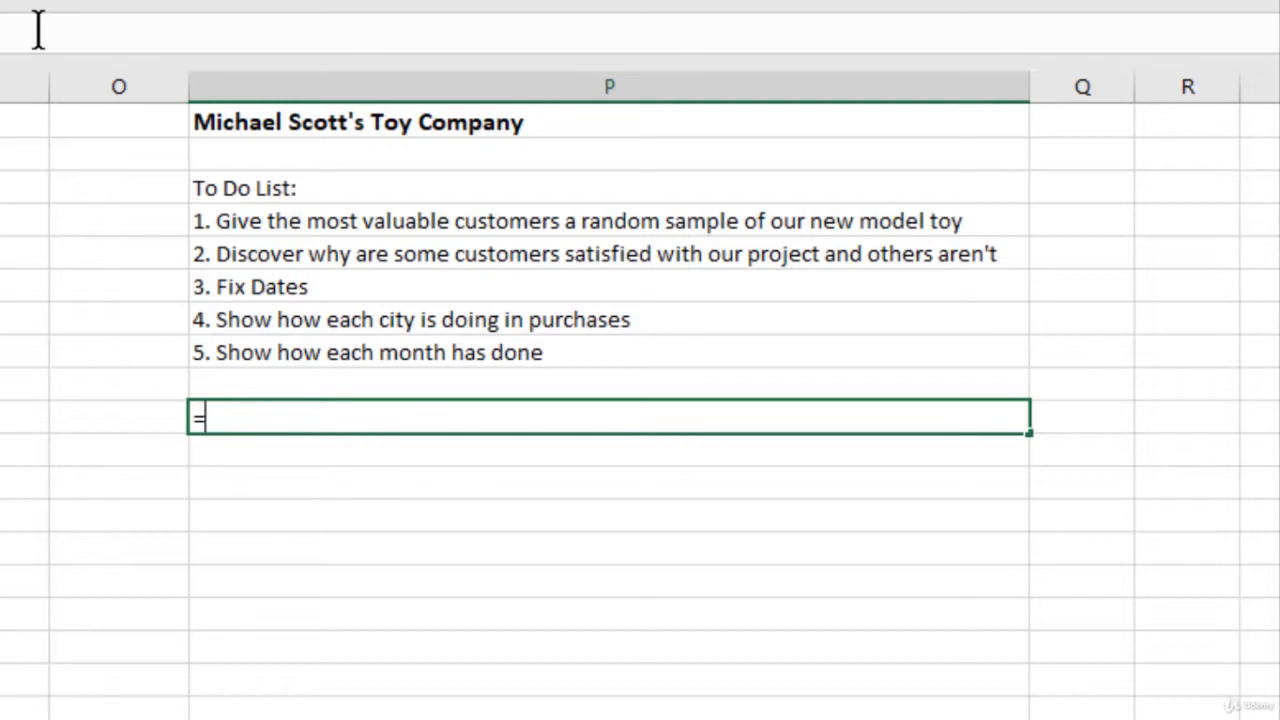
{"action": "type", "text": "randb"}
{"action": "key", "text": "Tab"}
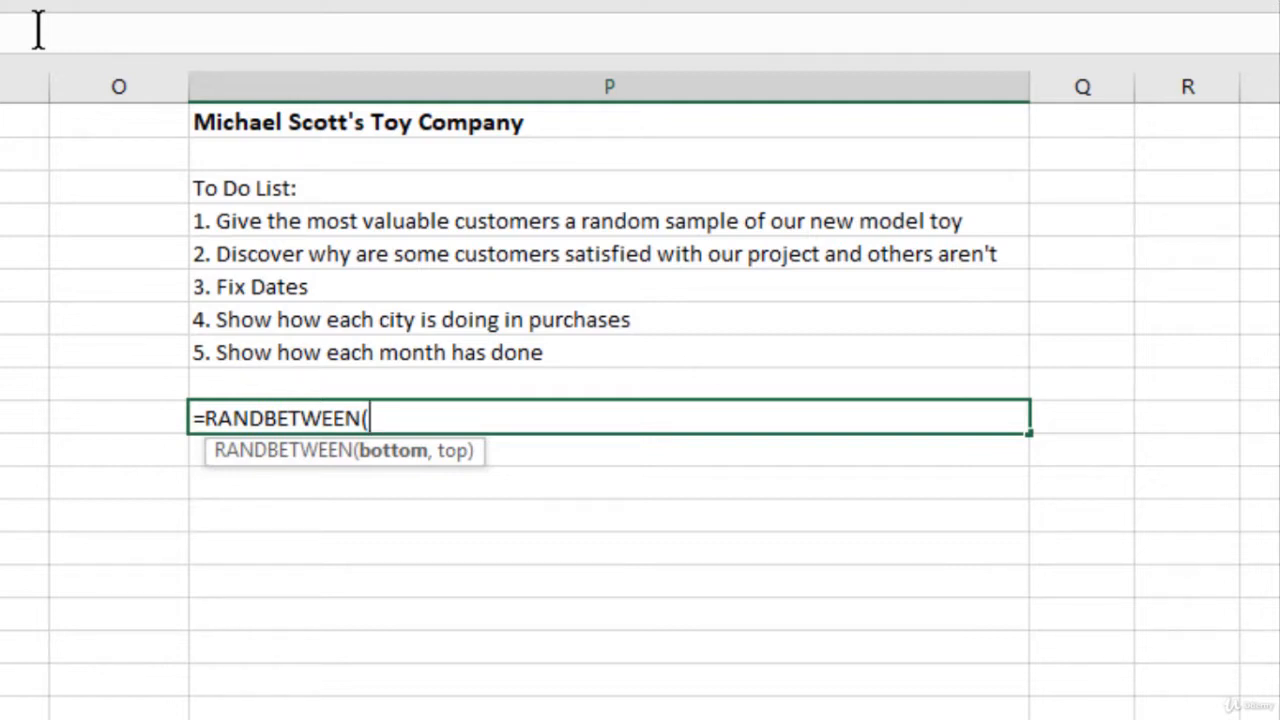
{"action": "type", "text": "1,"}
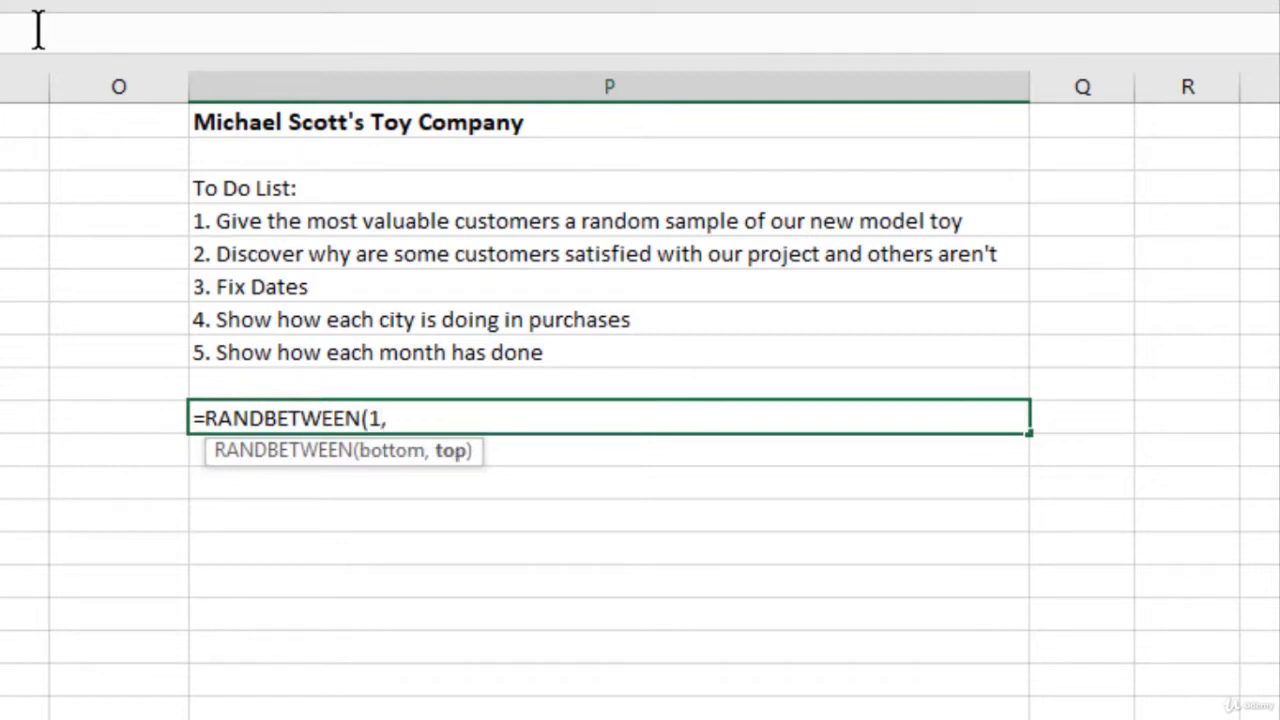
{"action": "type", "text": "10)"}
{"action": "key", "text": "Return"}
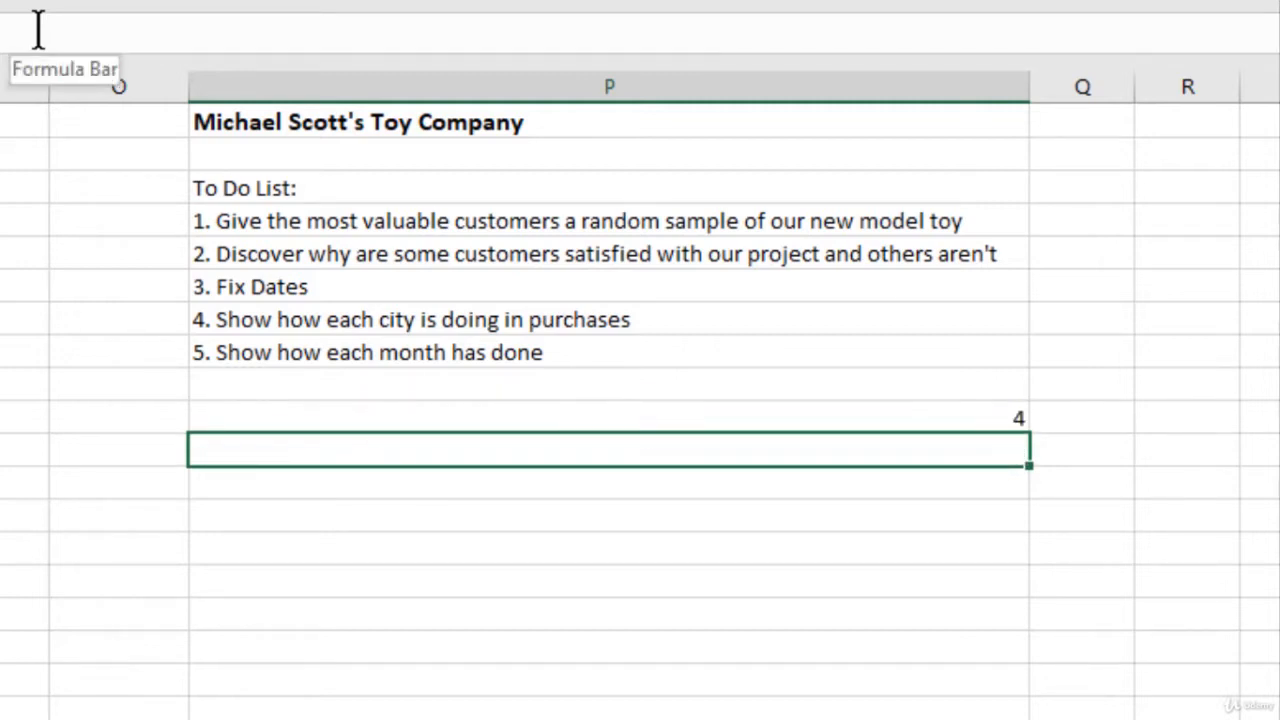
Step: Recalculate the RANDBETWEEN formula in P10 by re-entering it, and clear the cell
{"action": "key", "text": "Up"}
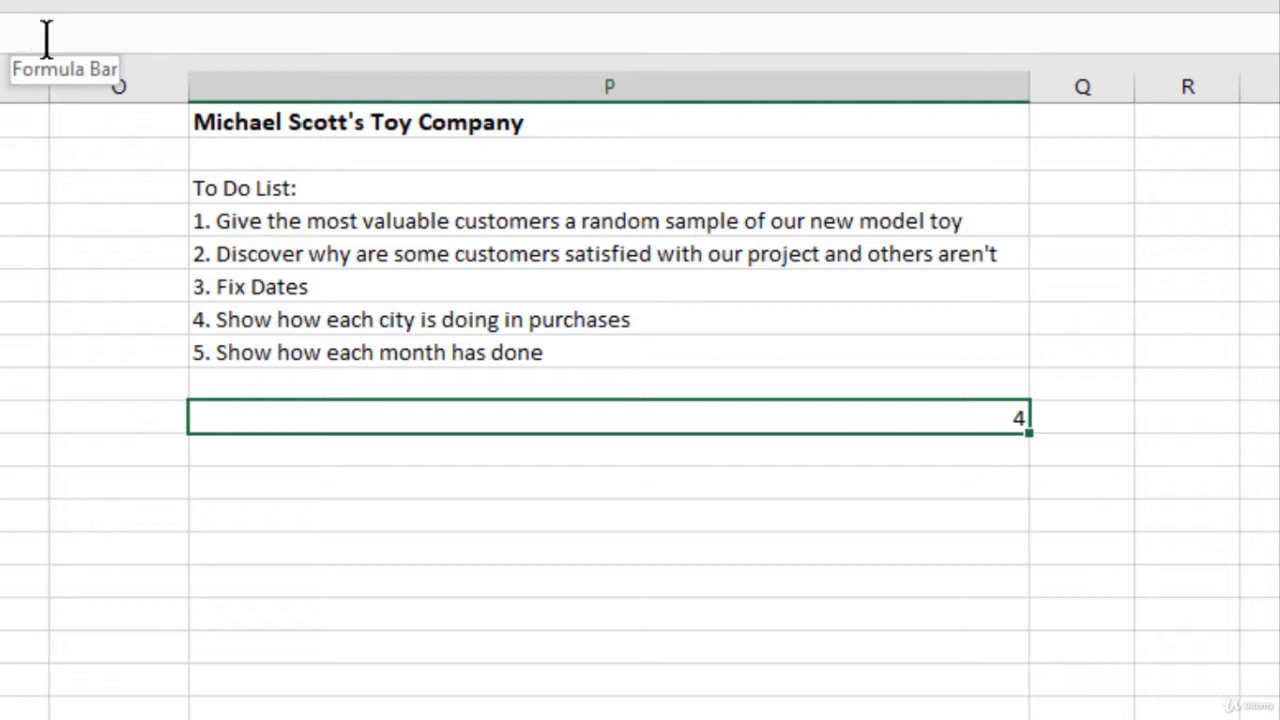
{"action": "key", "text": "F2"}
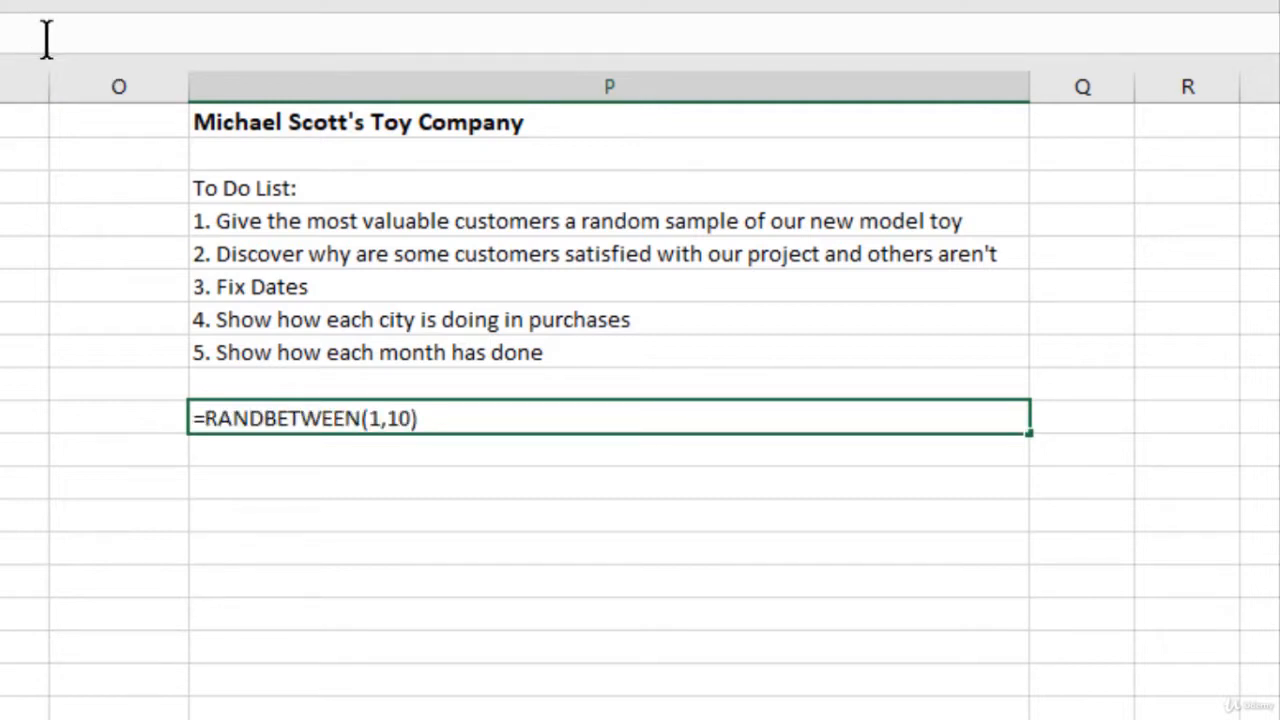
{"action": "key", "text": "Return"}
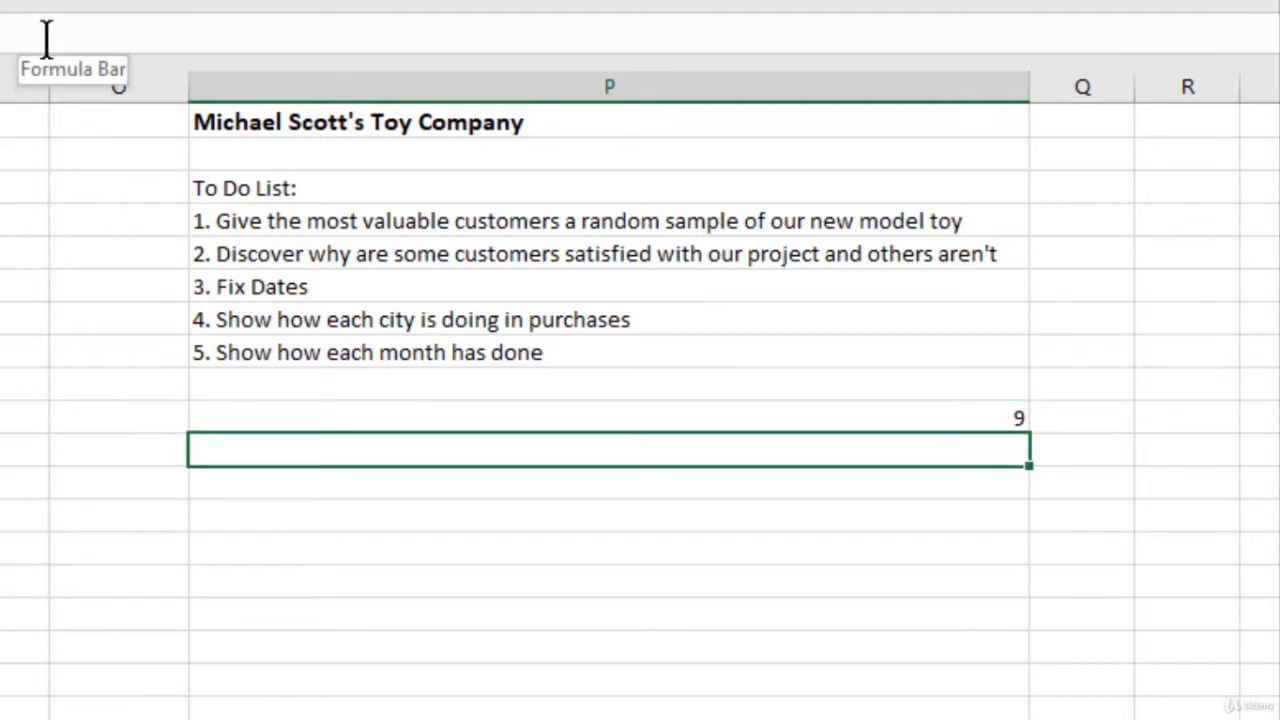
{"action": "key", "text": "Up"}
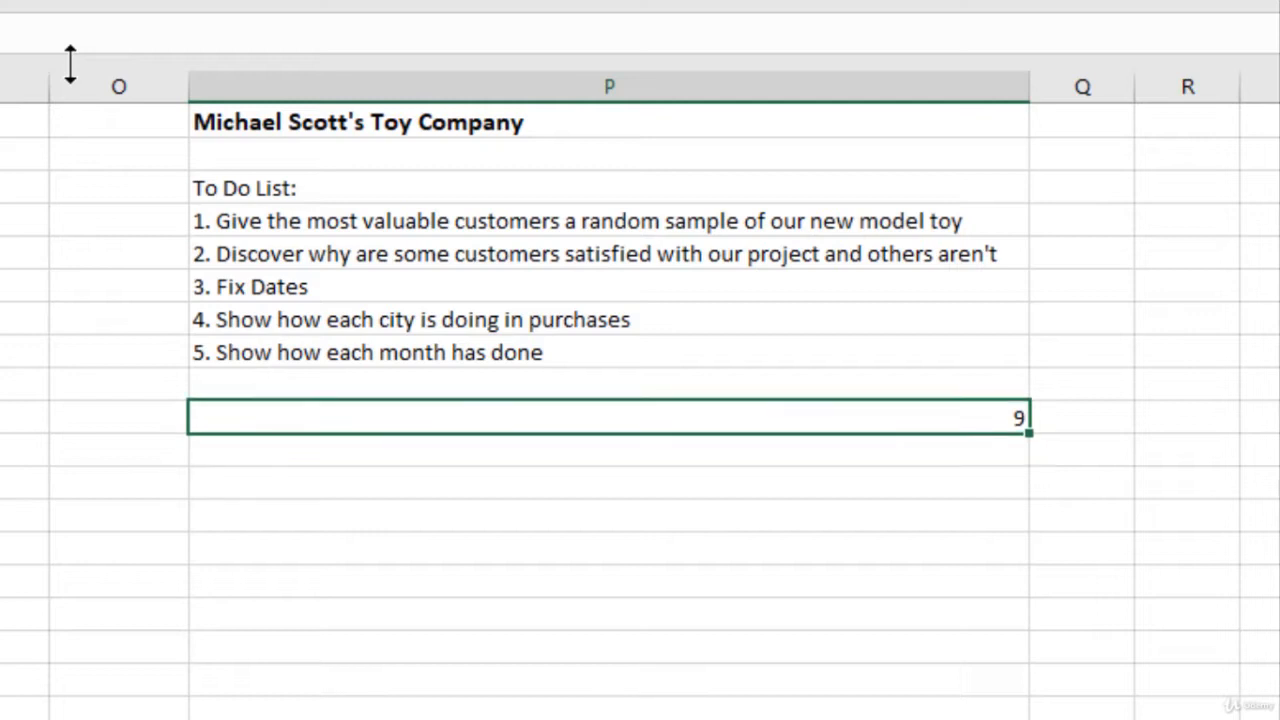
{"action": "key", "text": "Delete"}
{"action": "left_click", "coordinate": [240, 125]}
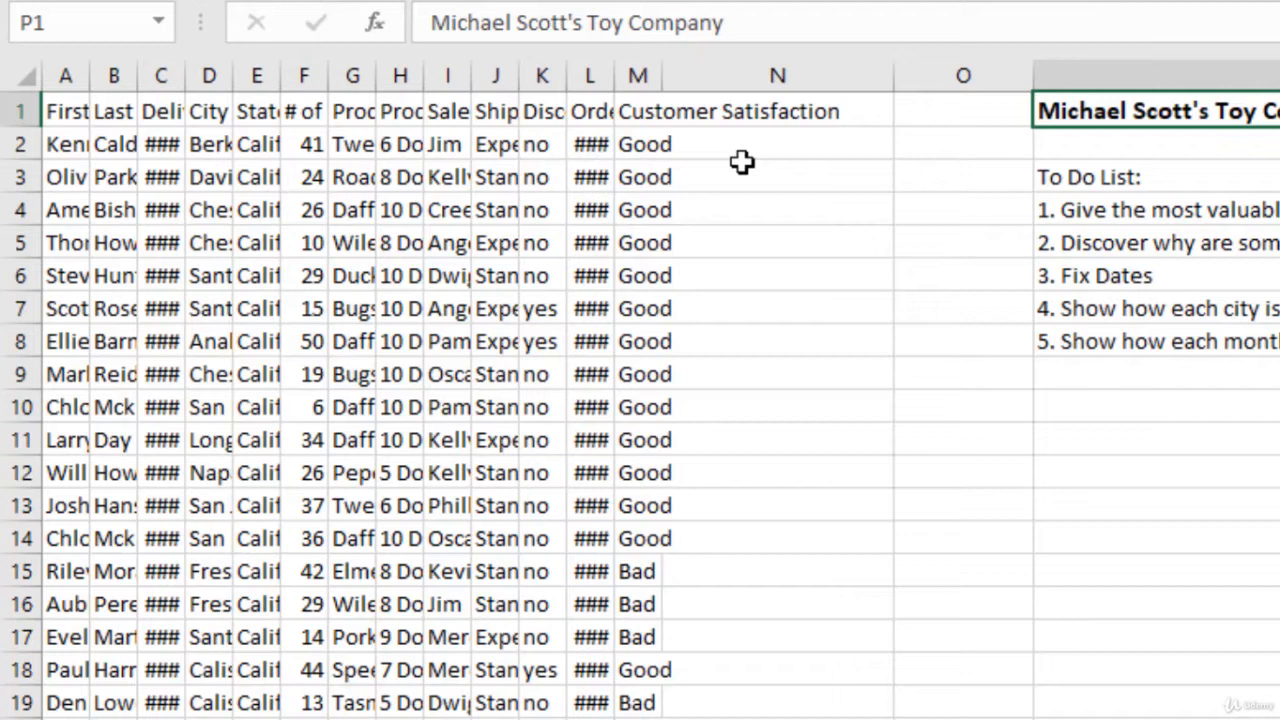
Step: Select the whole customer order table in columns A to M and set its column width to 12
{"action": "key", "text": "ctrl+Home"}
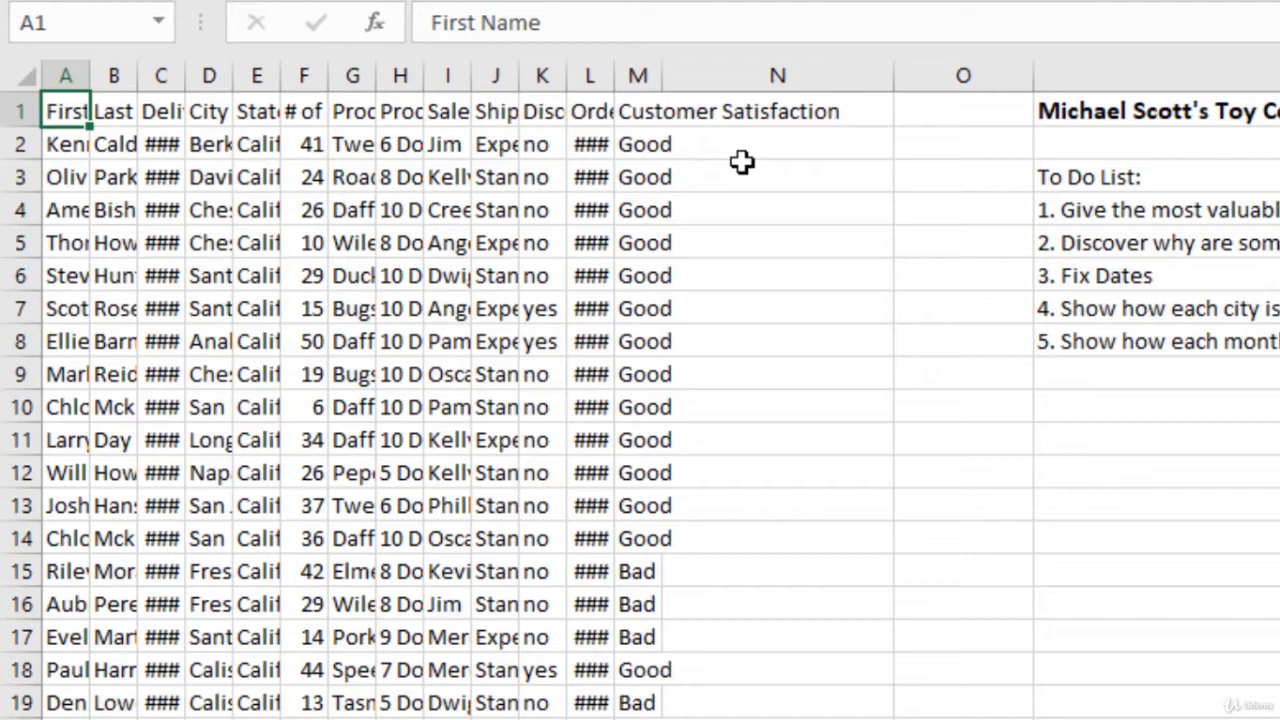
{"action": "key", "text": "ctrl+shift+Right"}
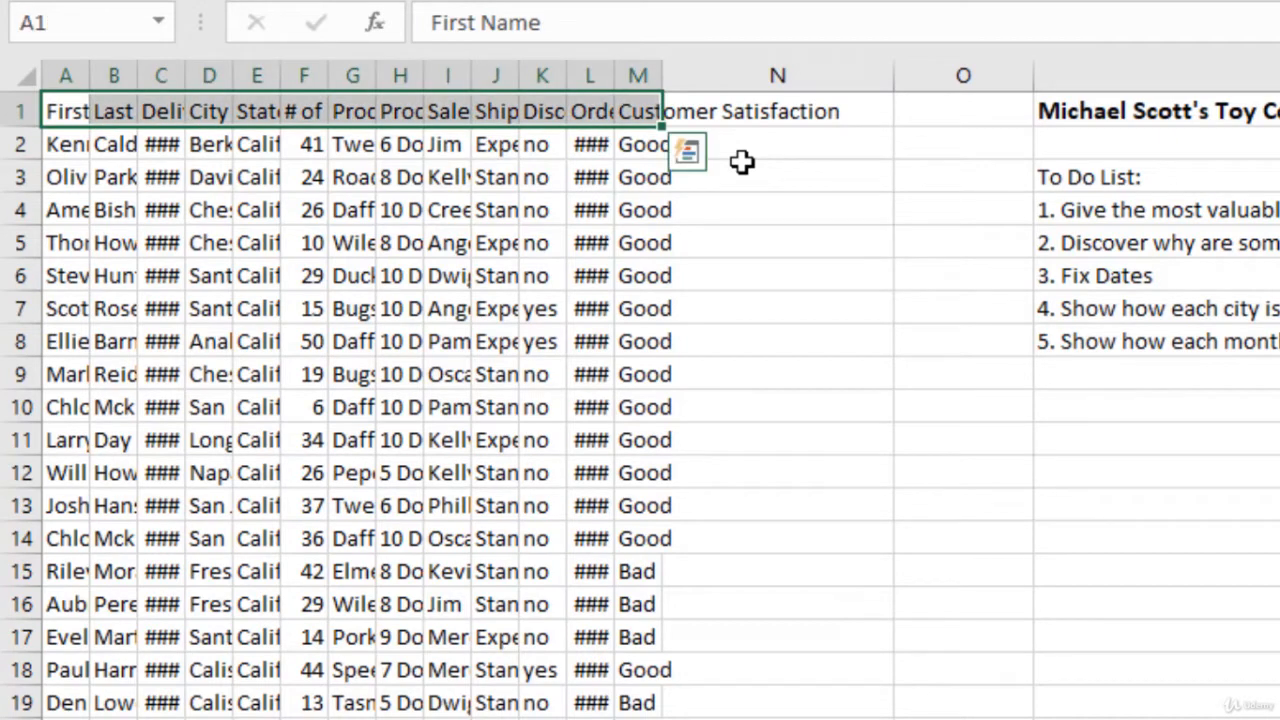
{"action": "key", "text": "ctrl+shift+Down"}
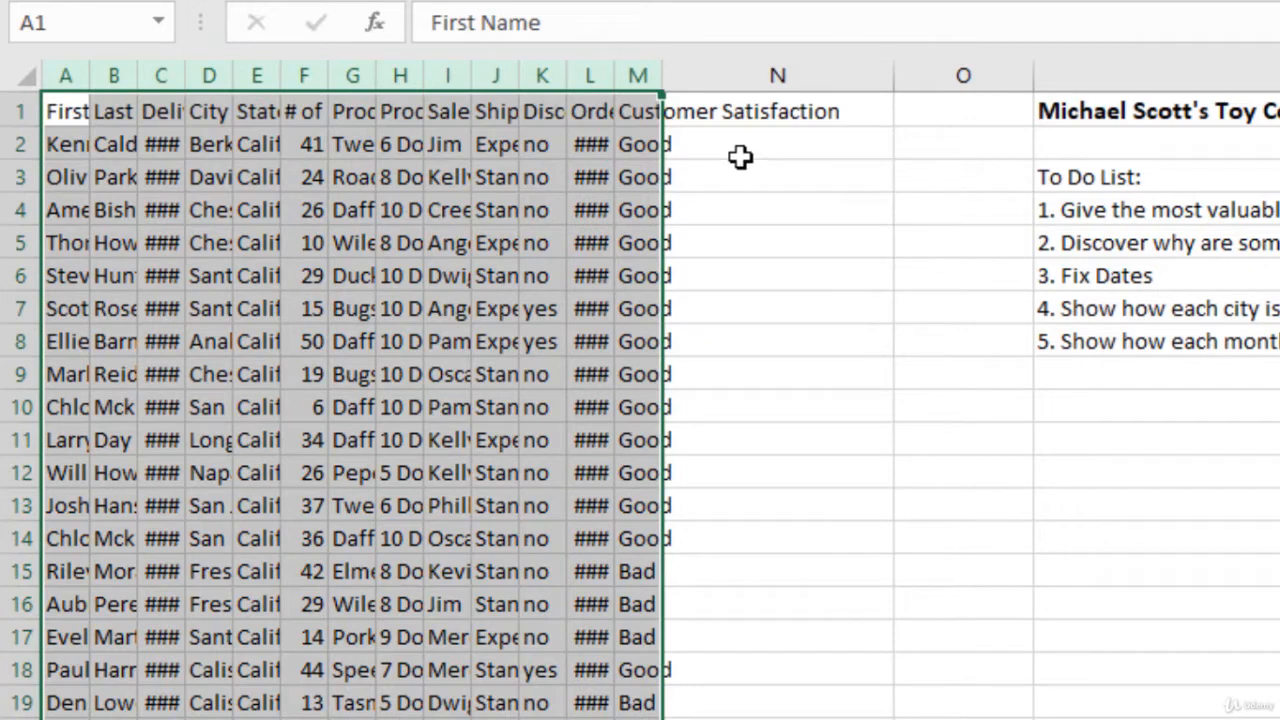
{"action": "right_click", "coordinate": [418, 214]}
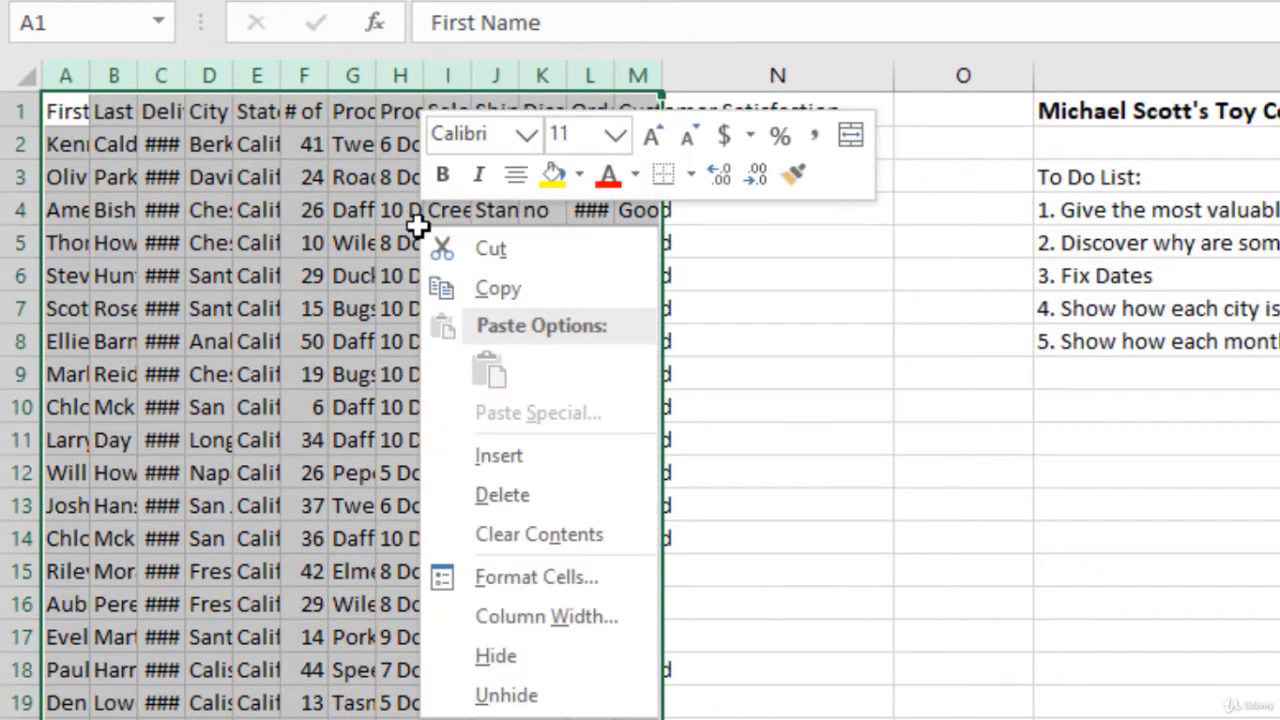
{"action": "left_click", "coordinate": [541, 617]}
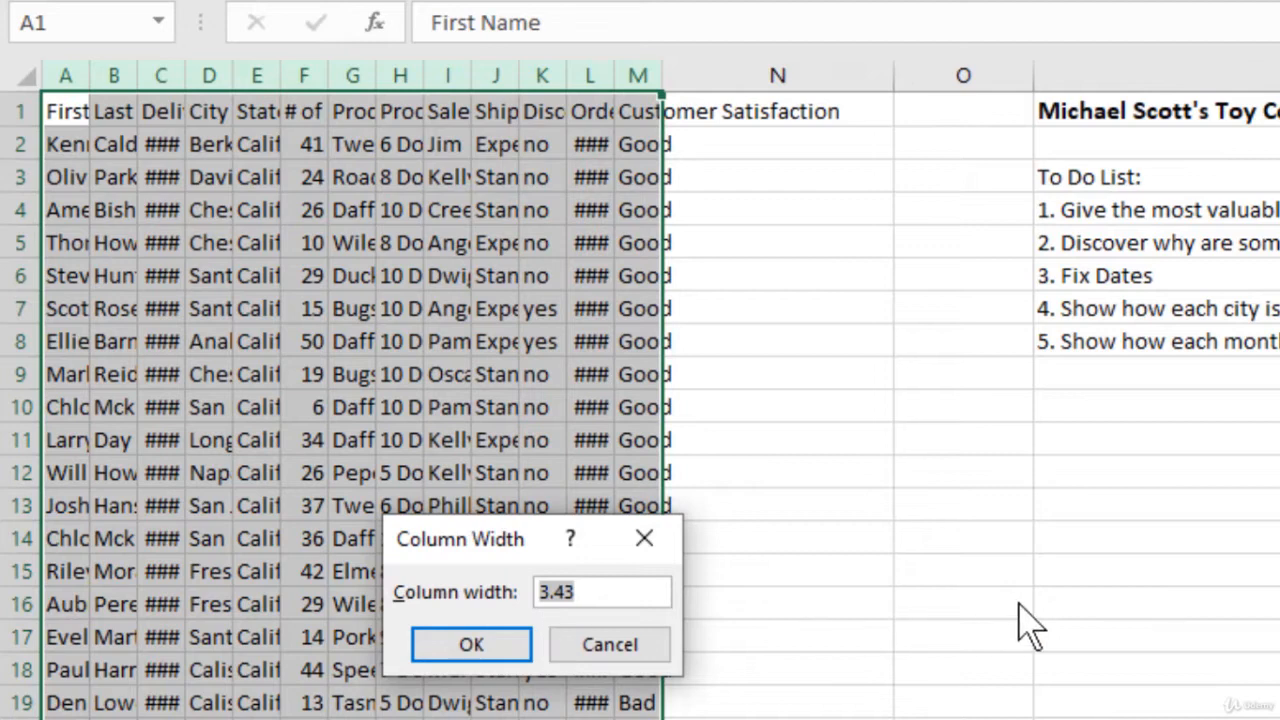
{"action": "type", "text": "12"}
{"action": "key", "text": "Return"}
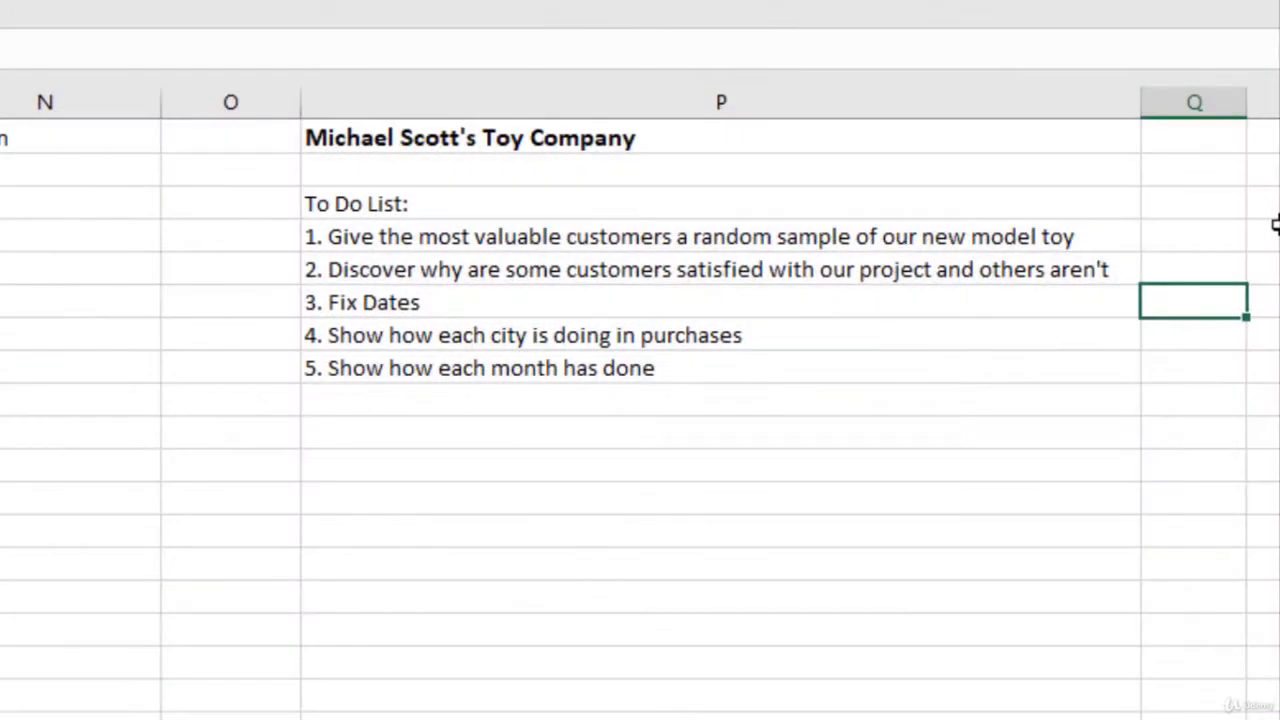
Step: Review the first to-do item in cell P4 about giving the most valuable customers a random sample
{"action": "key", "text": "Left"}
{"action": "key", "text": "Left"}
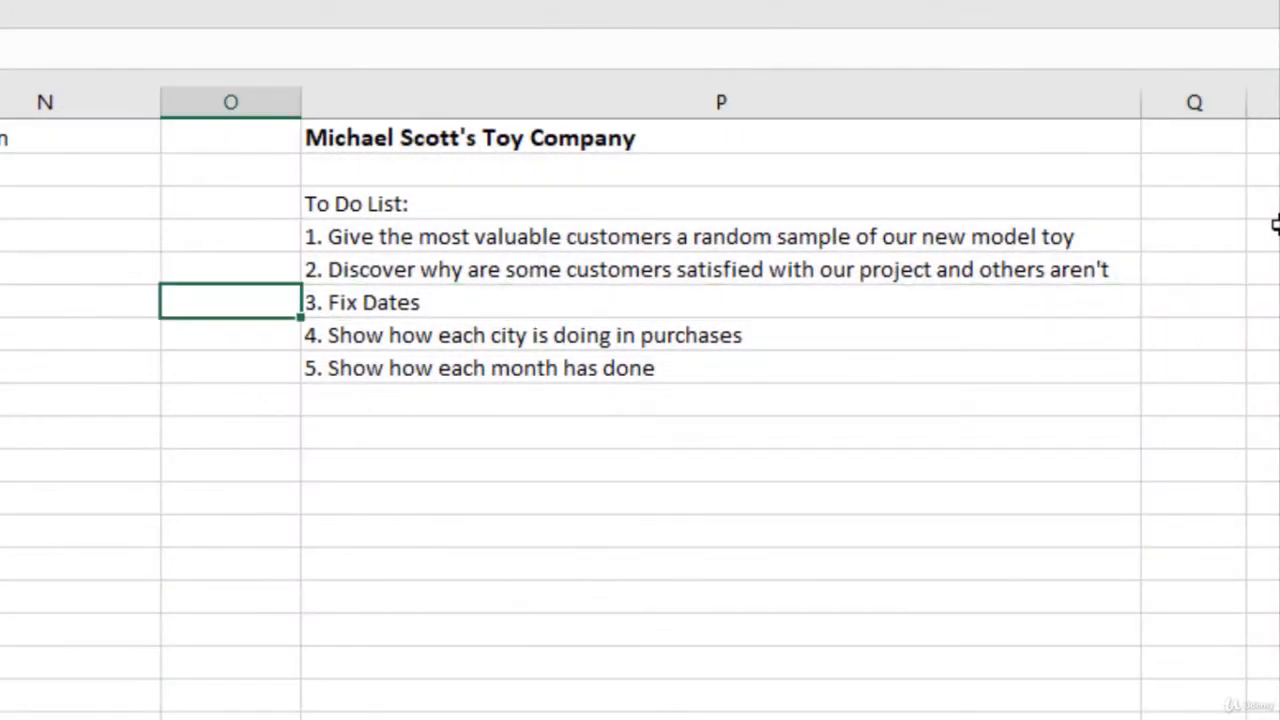
{"action": "key", "text": "Right"}
{"action": "key", "text": "Up"}
{"action": "key", "text": "Up"}
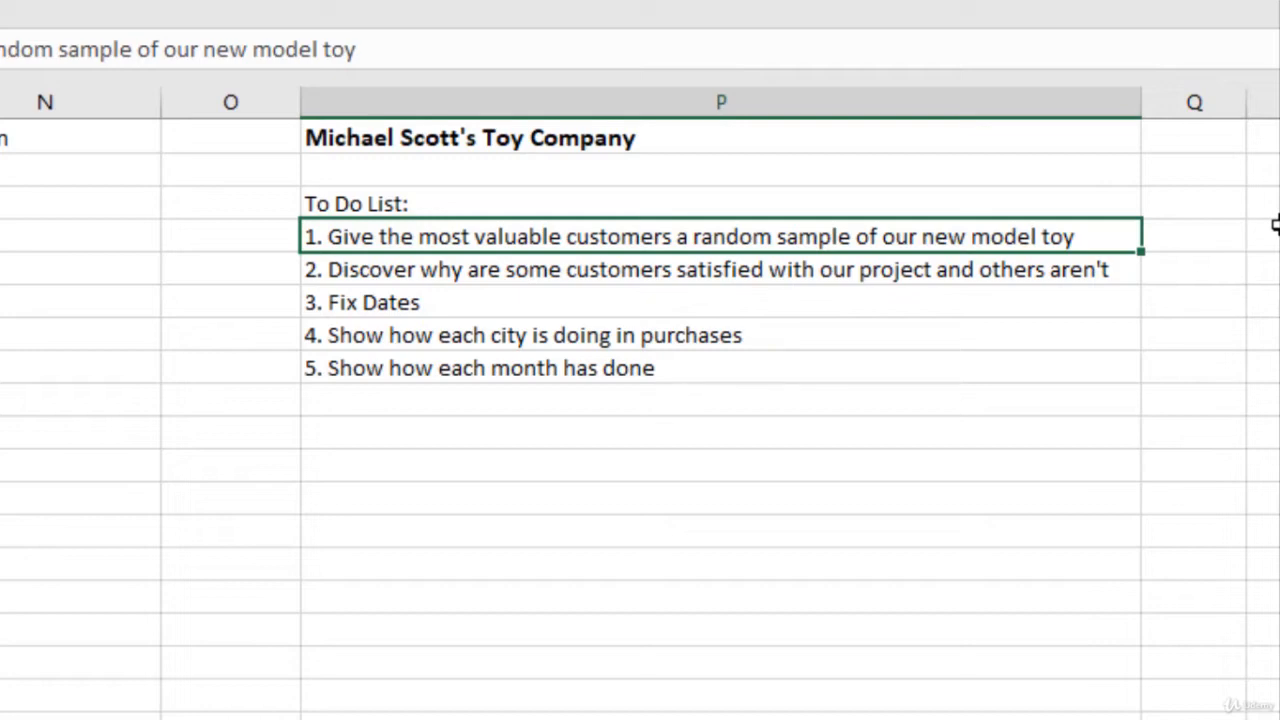
Step: Hide columns G through M, from Product to Customer Satisfaction
{"action": "scroll", "coordinate": [1276, 225], "scroll_direction": "left", "scroll_amount": 8}
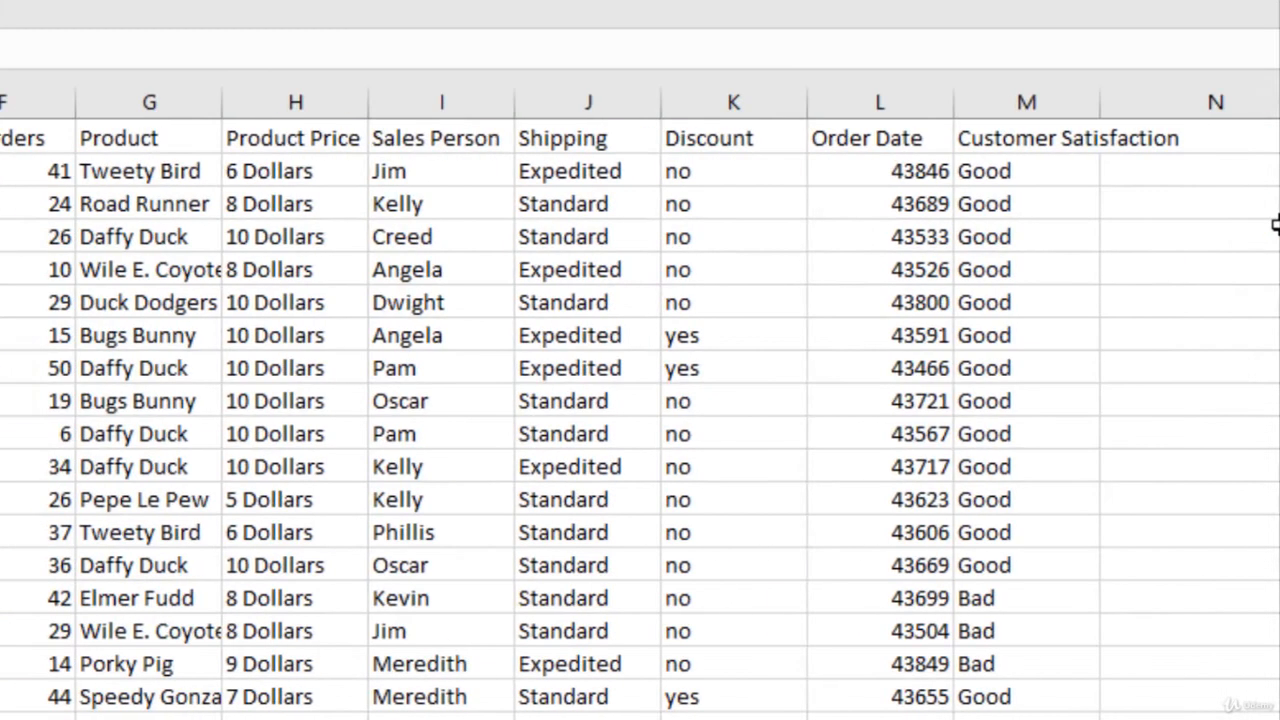
{"action": "left_click", "coordinate": [201, 104]}
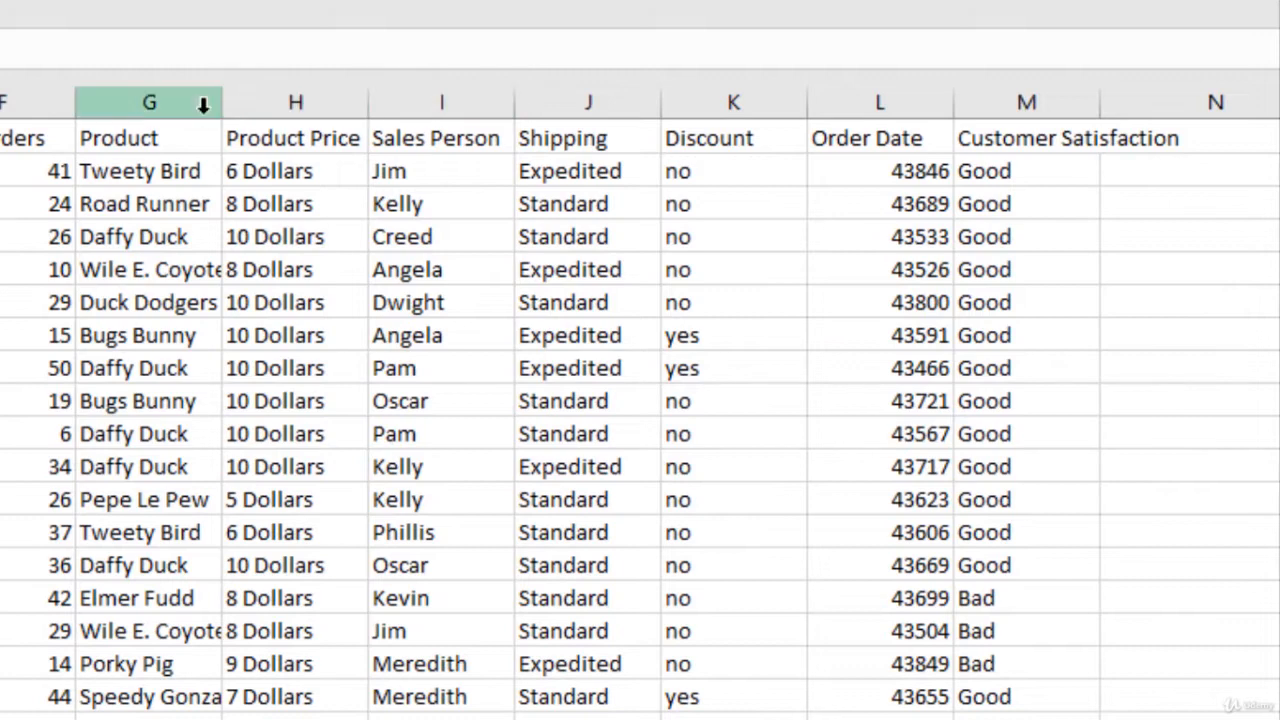
{"action": "left_click_drag", "start_coordinate": [191, 103], "coordinate": [1100, 100]}
{"action": "right_click", "coordinate": [1028, 101]}
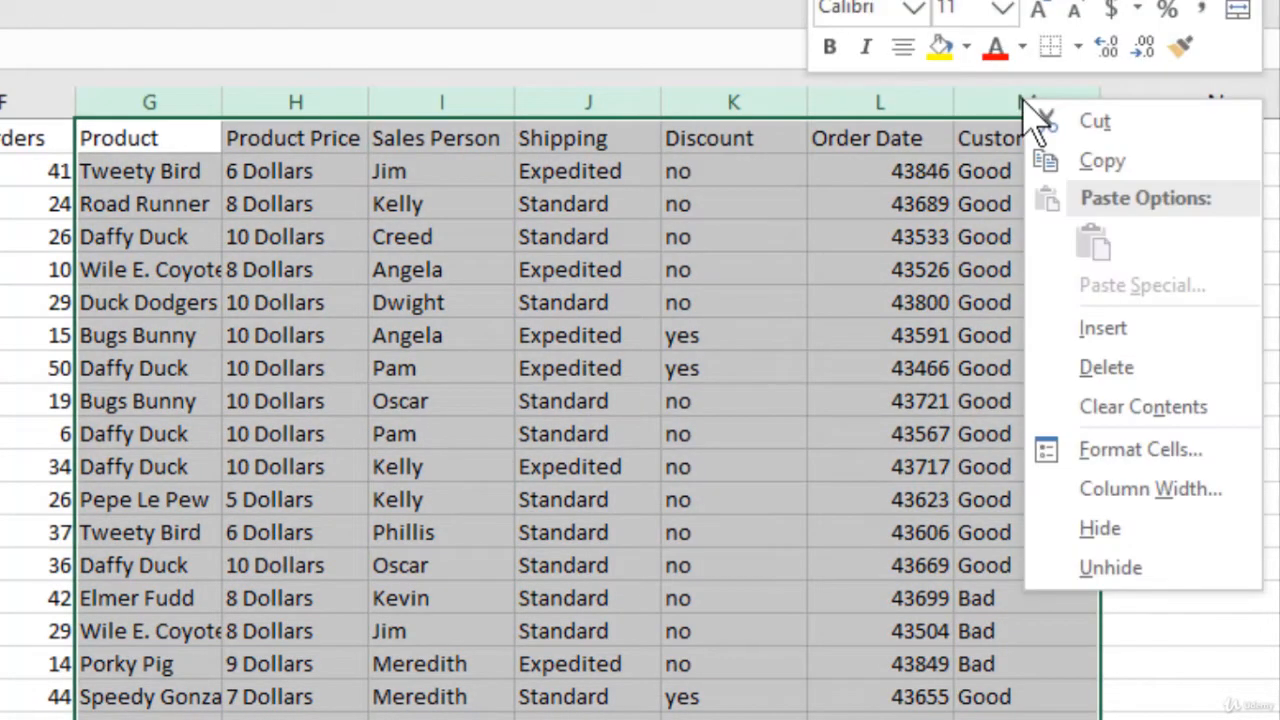
{"action": "left_click", "coordinate": [1157, 530]}
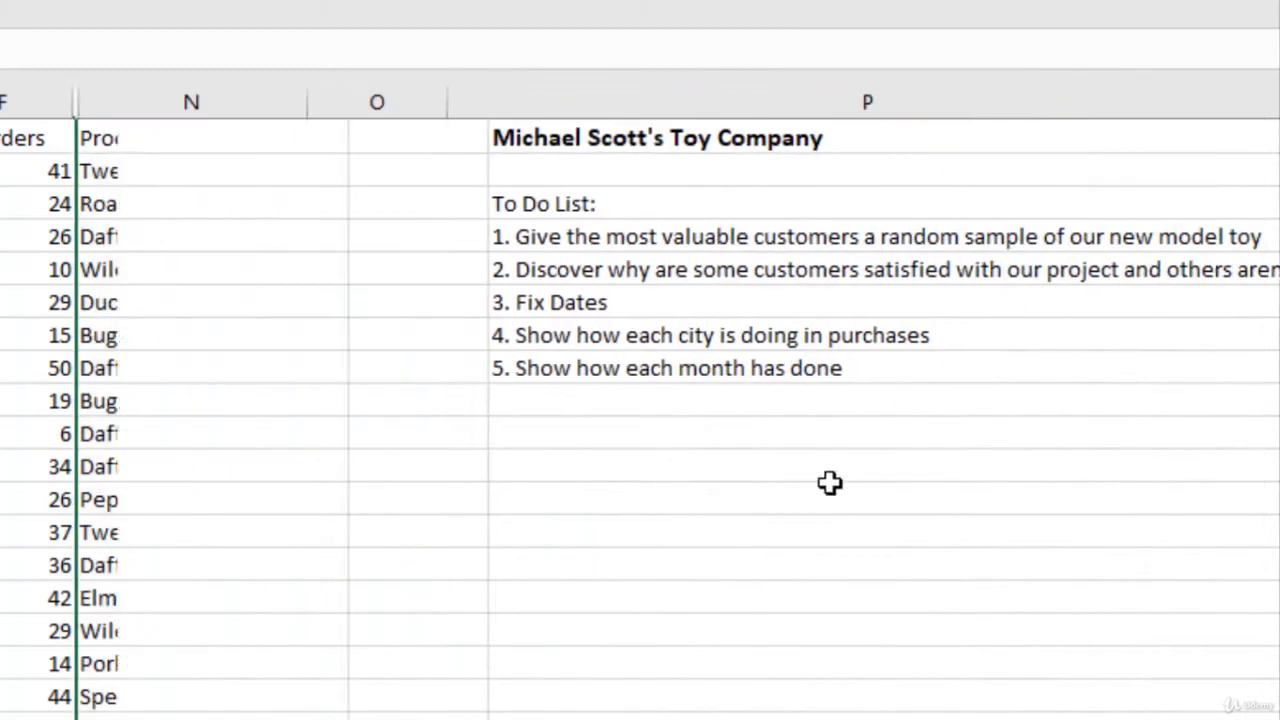
Step: Hide columns A through E, from First Name to State
{"action": "left_click", "coordinate": [376, 370]}
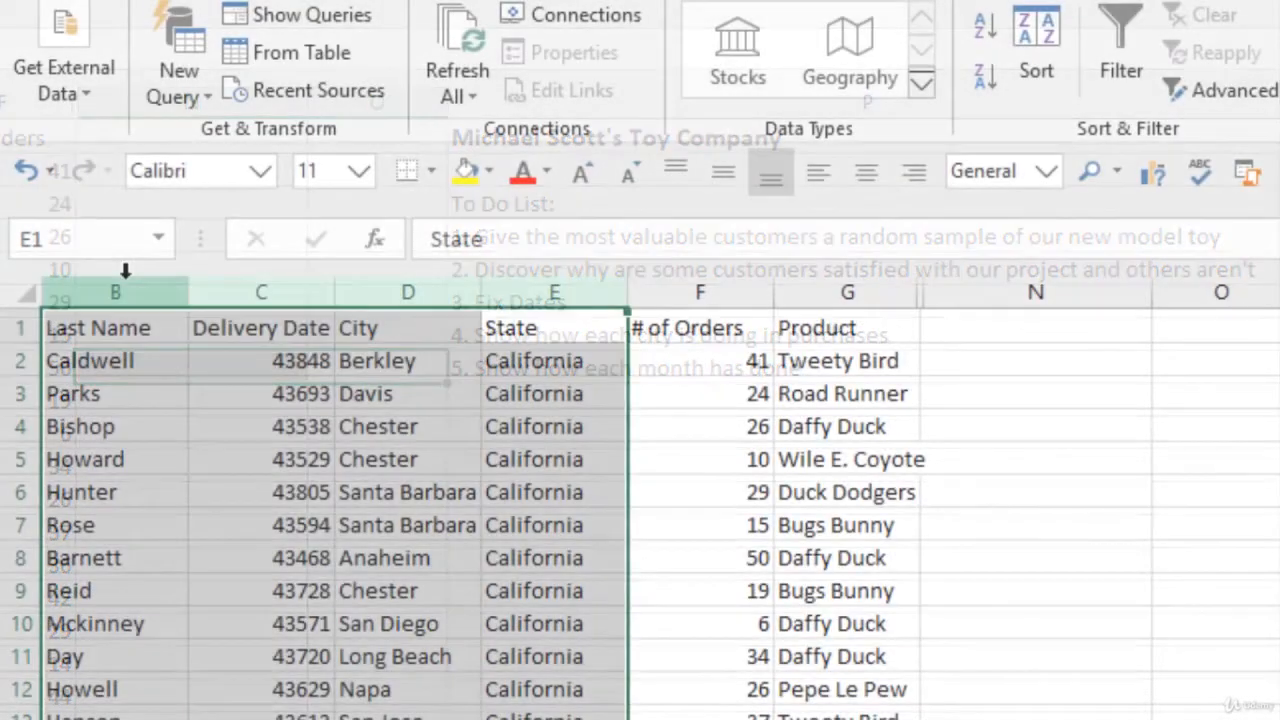
{"action": "right_click", "coordinate": [133, 292]}
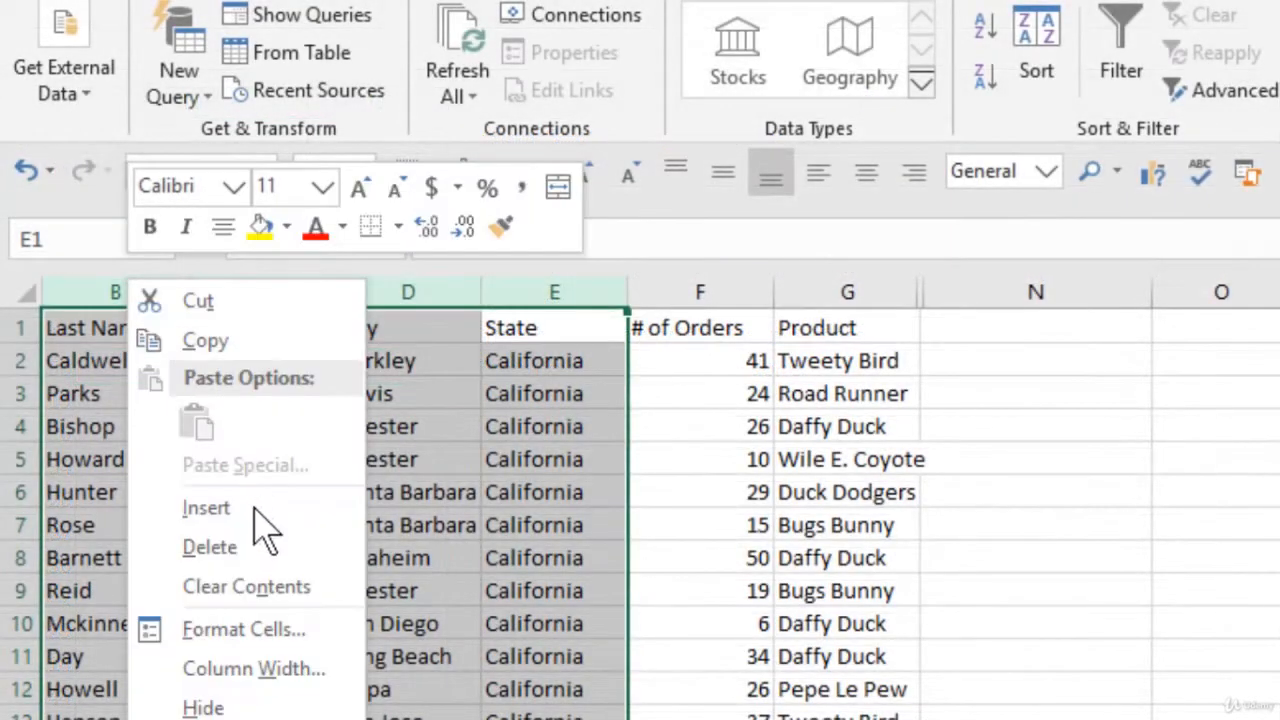
{"action": "left_click", "coordinate": [265, 706]}
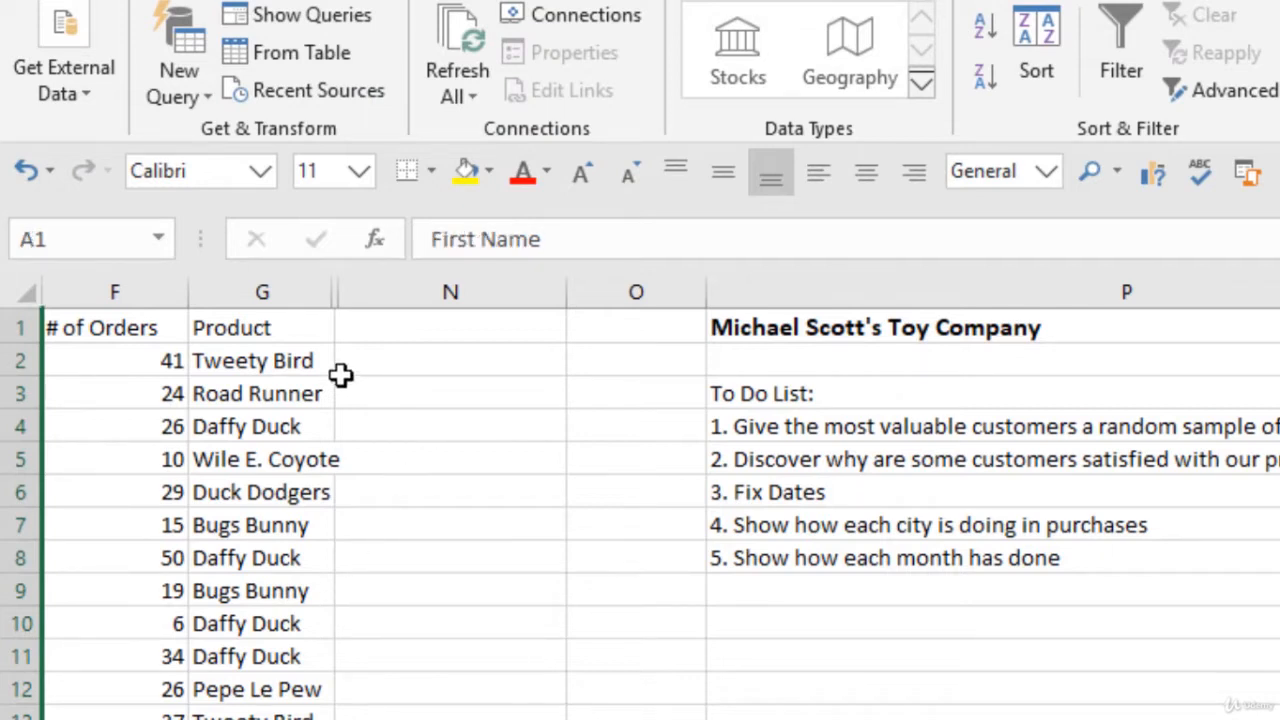
Step: Copy all product names from G2 to the end of the Product column and paste them starting at P10
{"action": "left_click", "coordinate": [293, 329]}
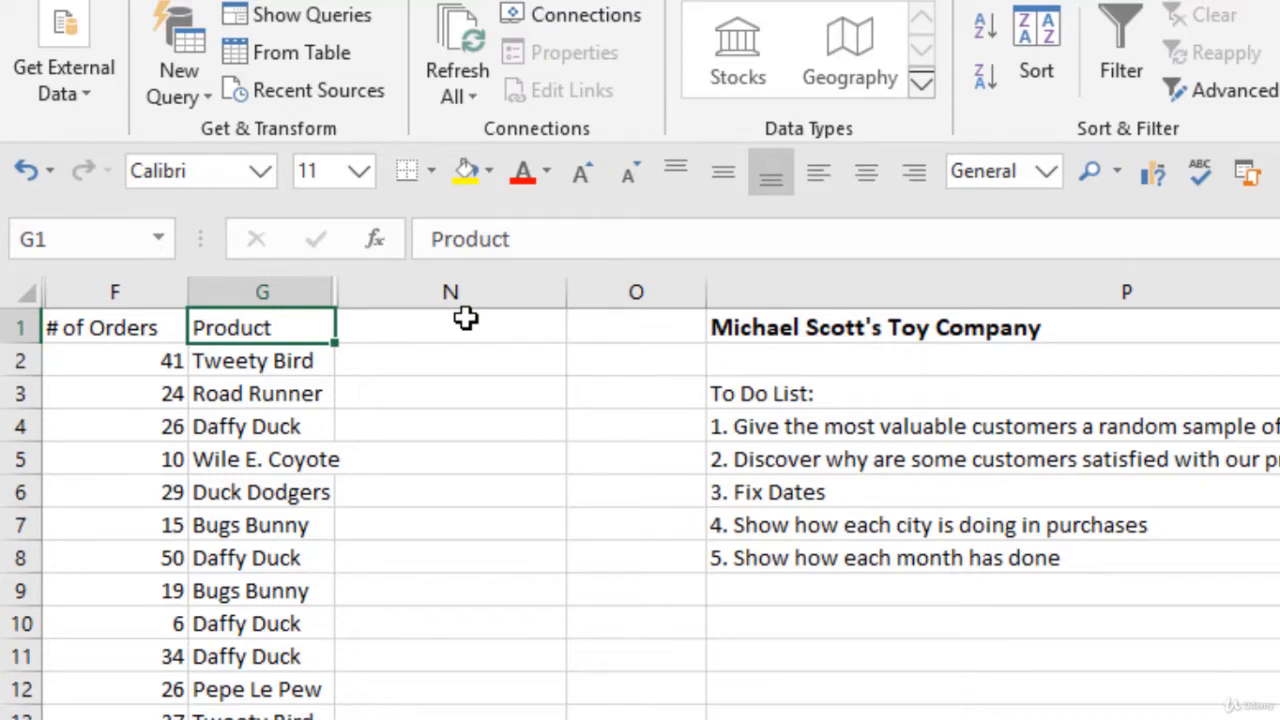
{"action": "key", "text": "Down"}
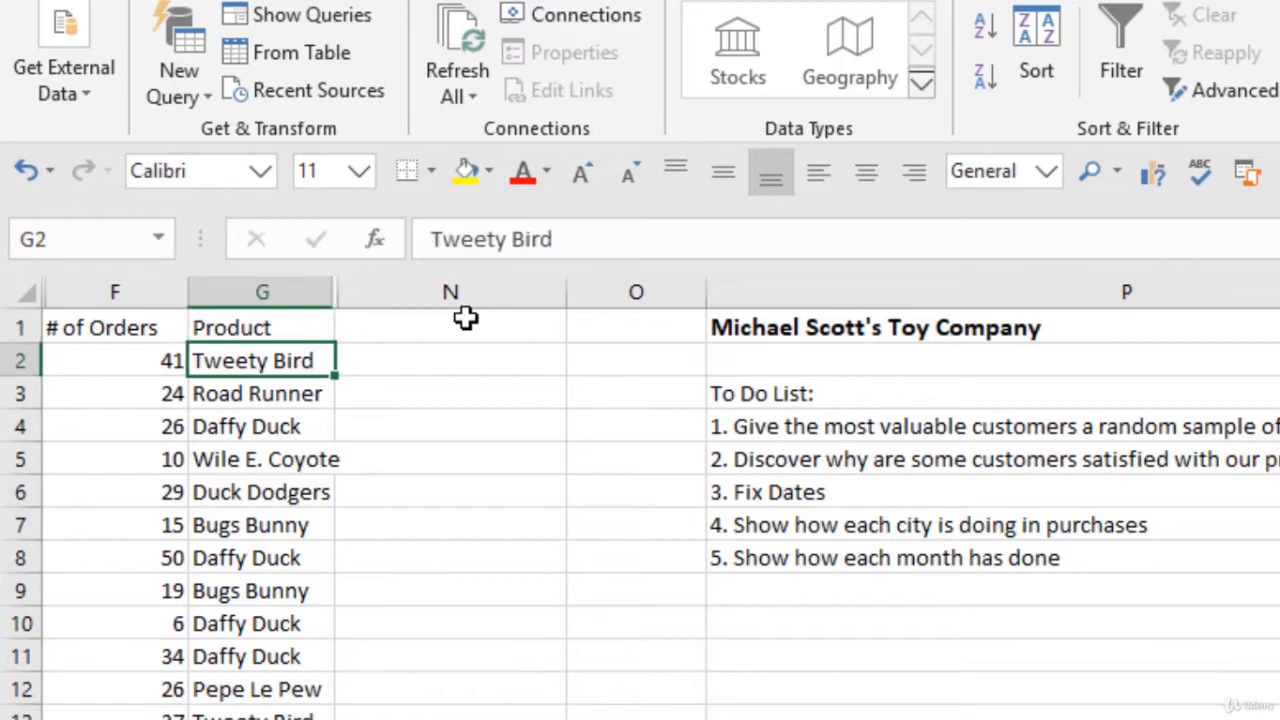
{"action": "key", "text": "ctrl+shift+Down"}
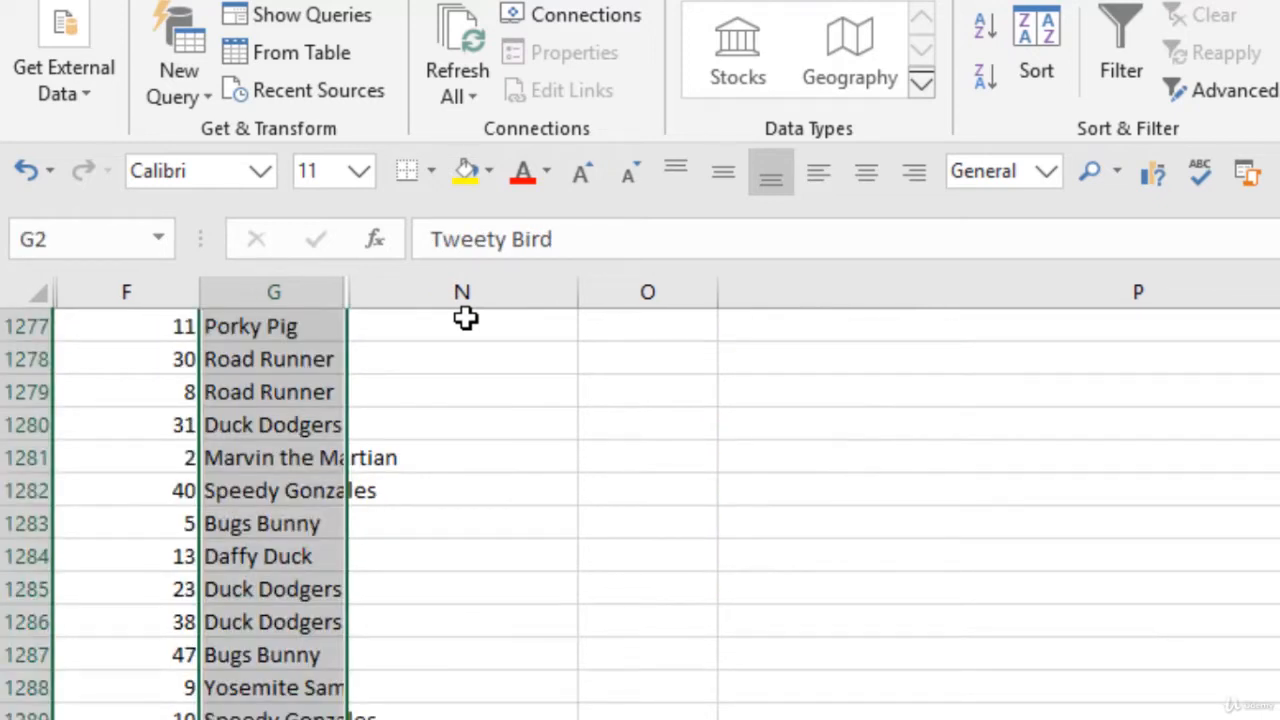
{"action": "key", "text": "ctrl+c"}
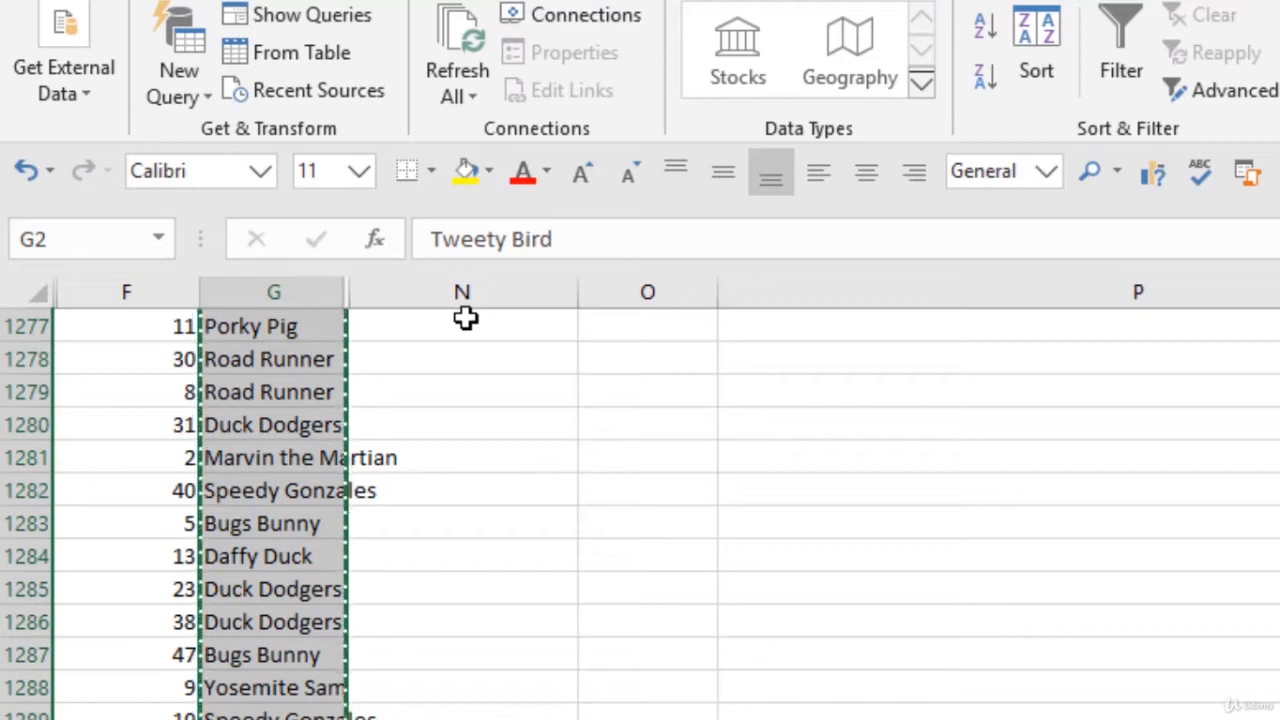
{"action": "key", "text": "ctrl+Home"}
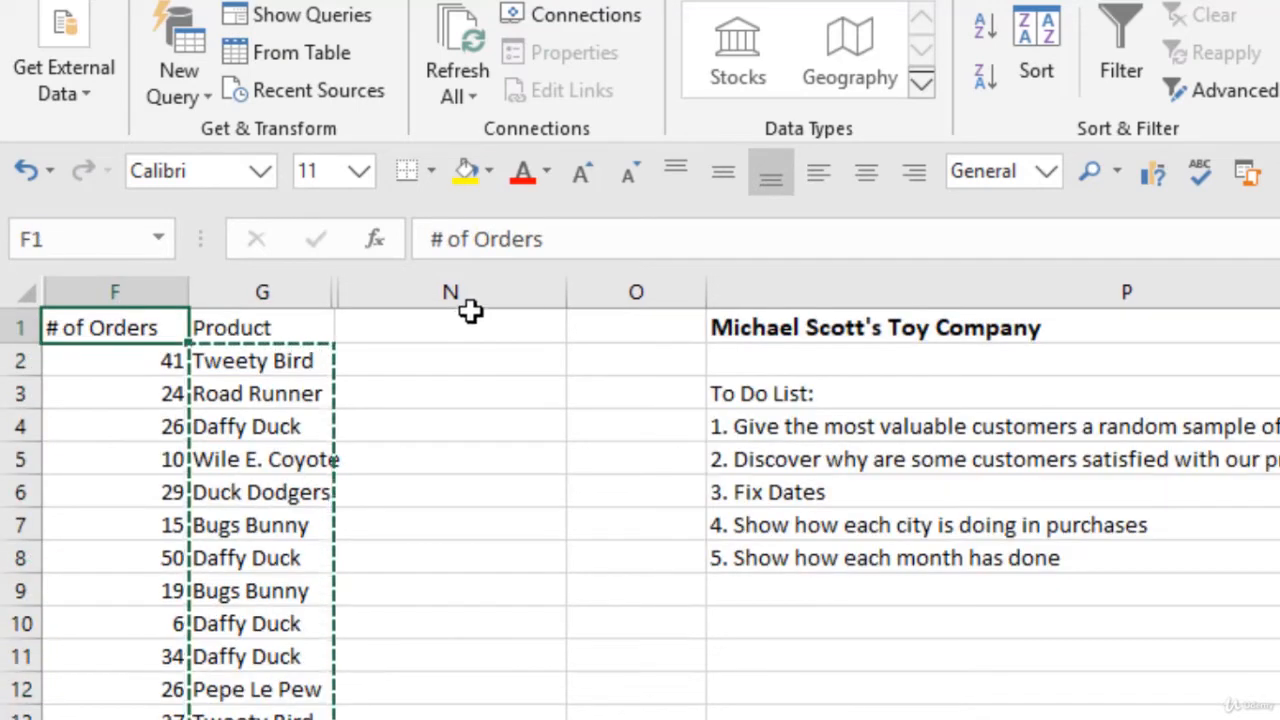
{"action": "left_click", "coordinate": [932, 621]}
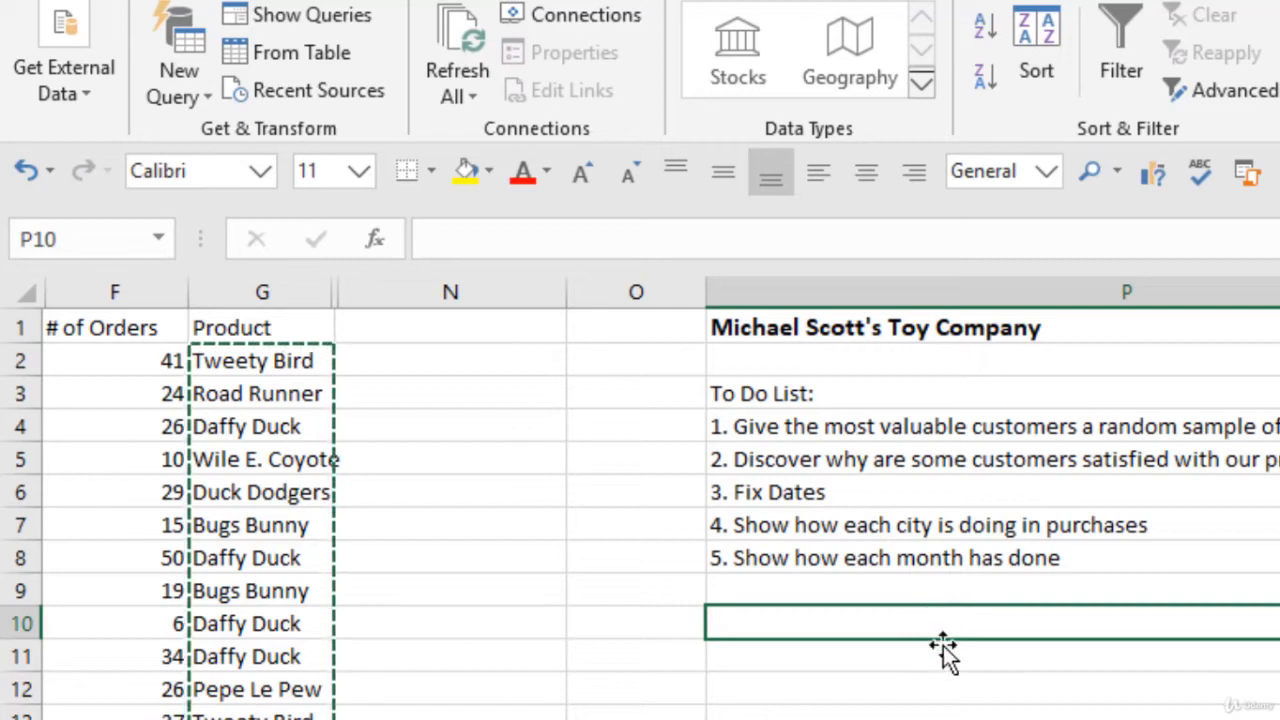
{"action": "key", "text": "ctrl+v"}
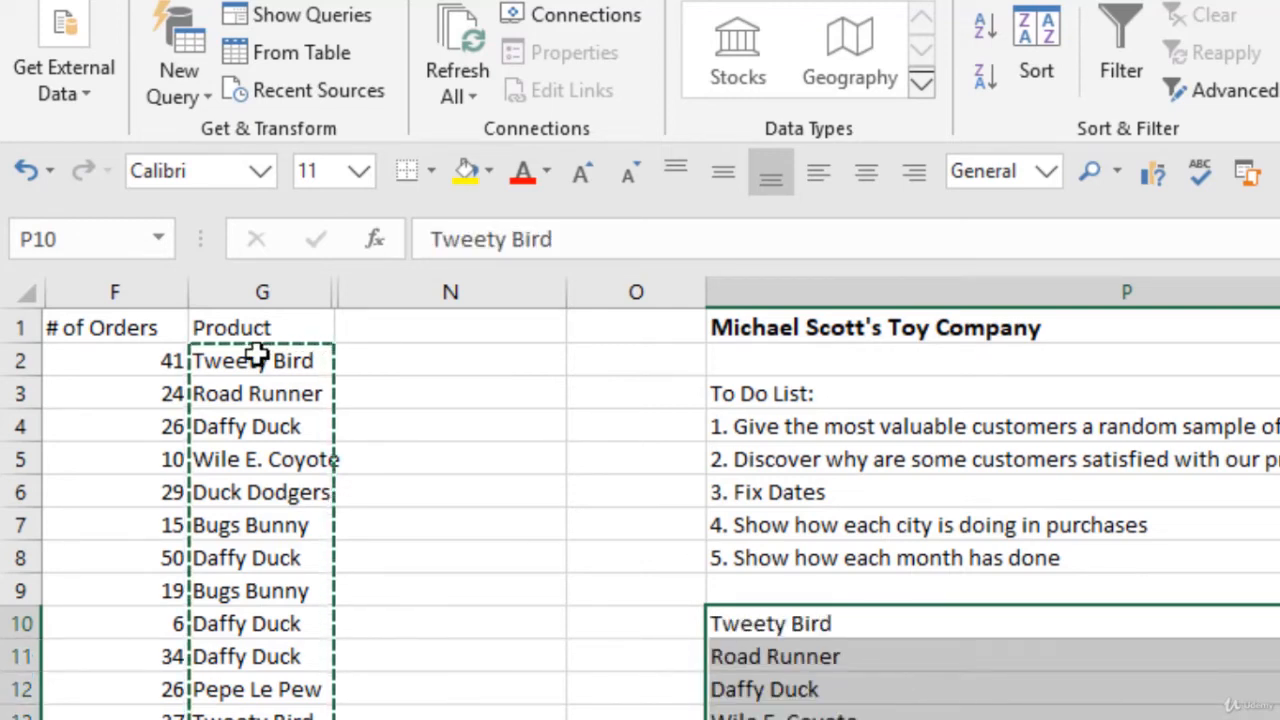
{"action": "key", "text": "Escape"}
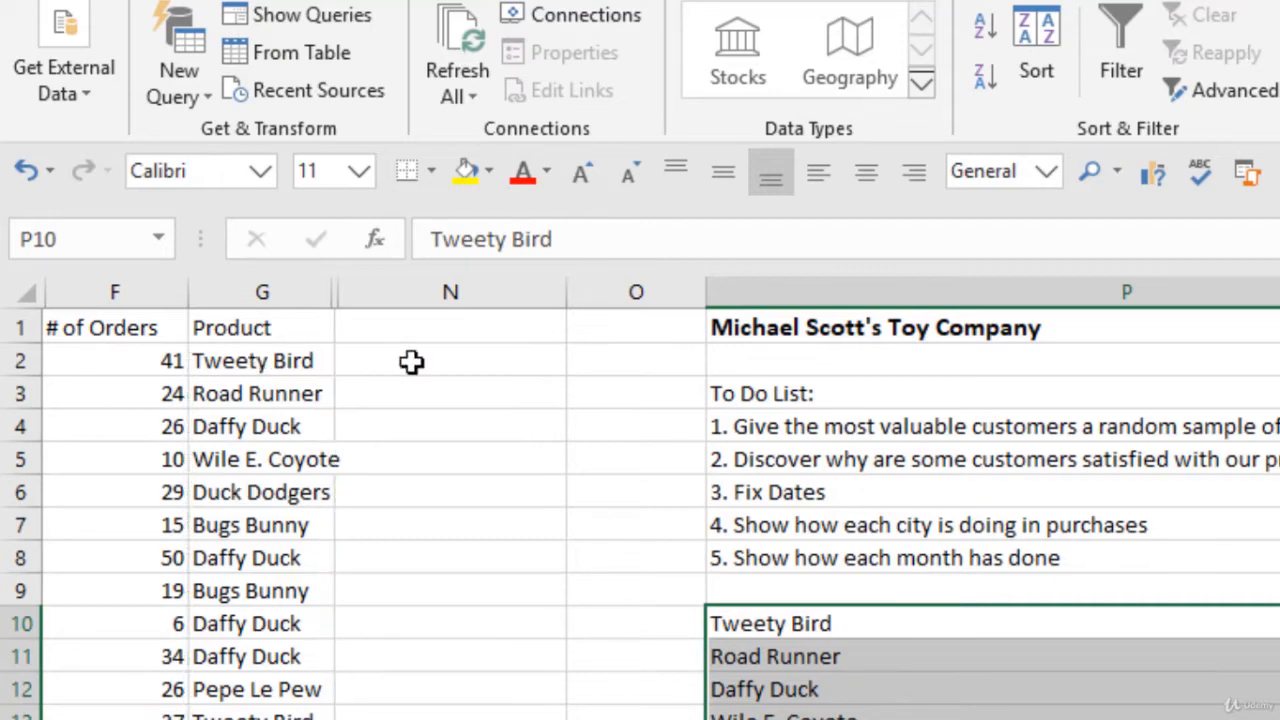
Step: Remove the duplicate product names from the copied list starting at P10 in column P, without treating the first entry as a header
{"action": "left_click", "coordinate": [934, 657]}
{"action": "scroll", "coordinate": [930, 658], "scroll_direction": "down", "scroll_amount": 6}
{"action": "scroll", "coordinate": [935, 656], "scroll_direction": "up", "scroll_amount": 6}
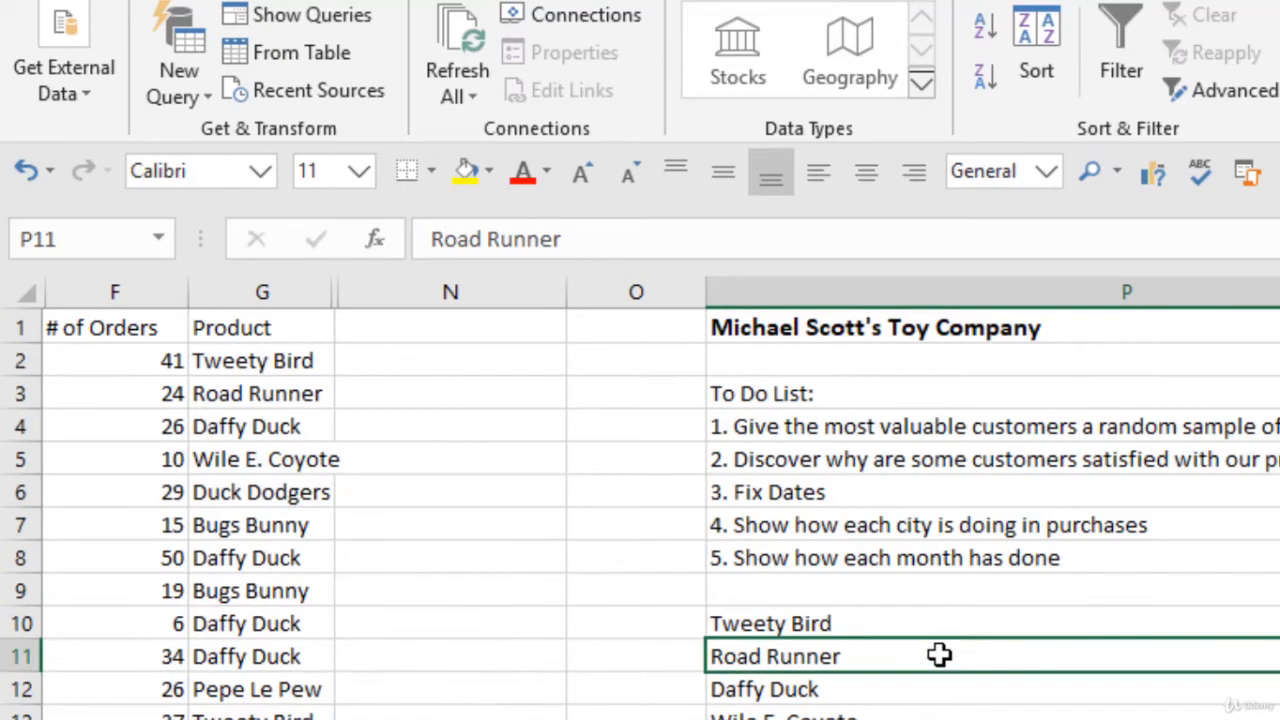
{"action": "left_click", "coordinate": [866, 628]}
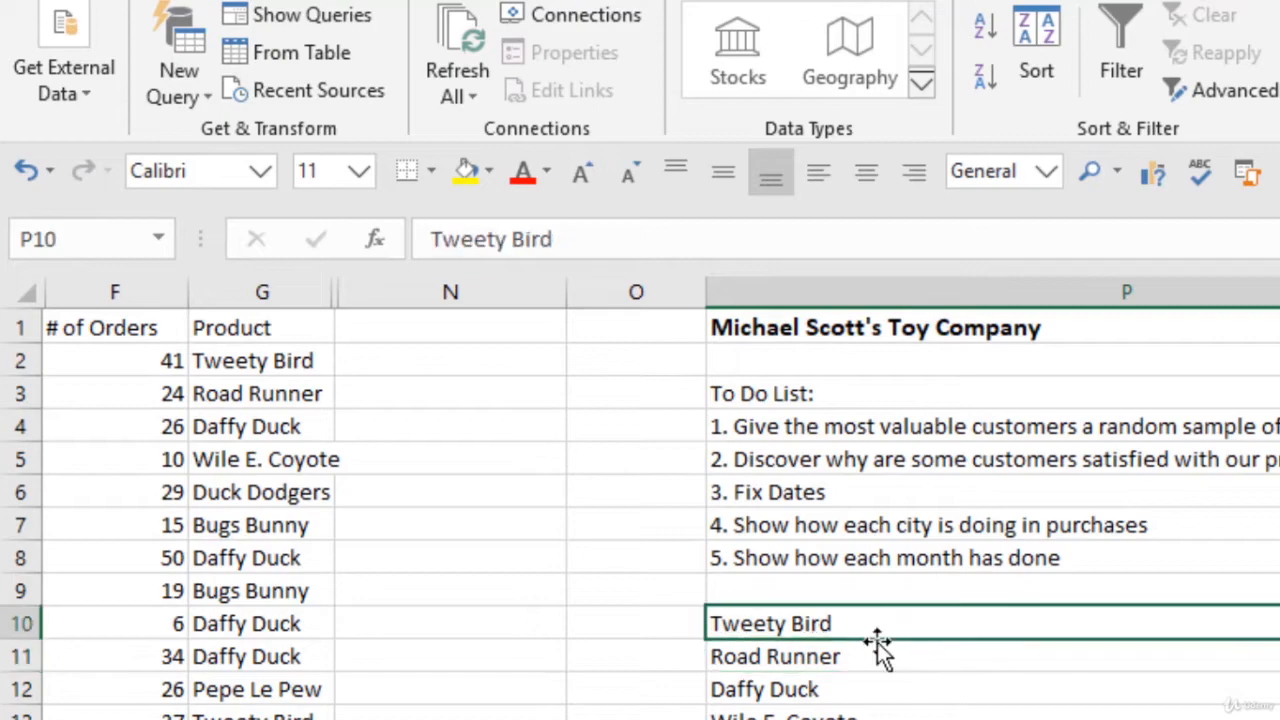
{"action": "key", "text": "ctrl+shift+Down"}
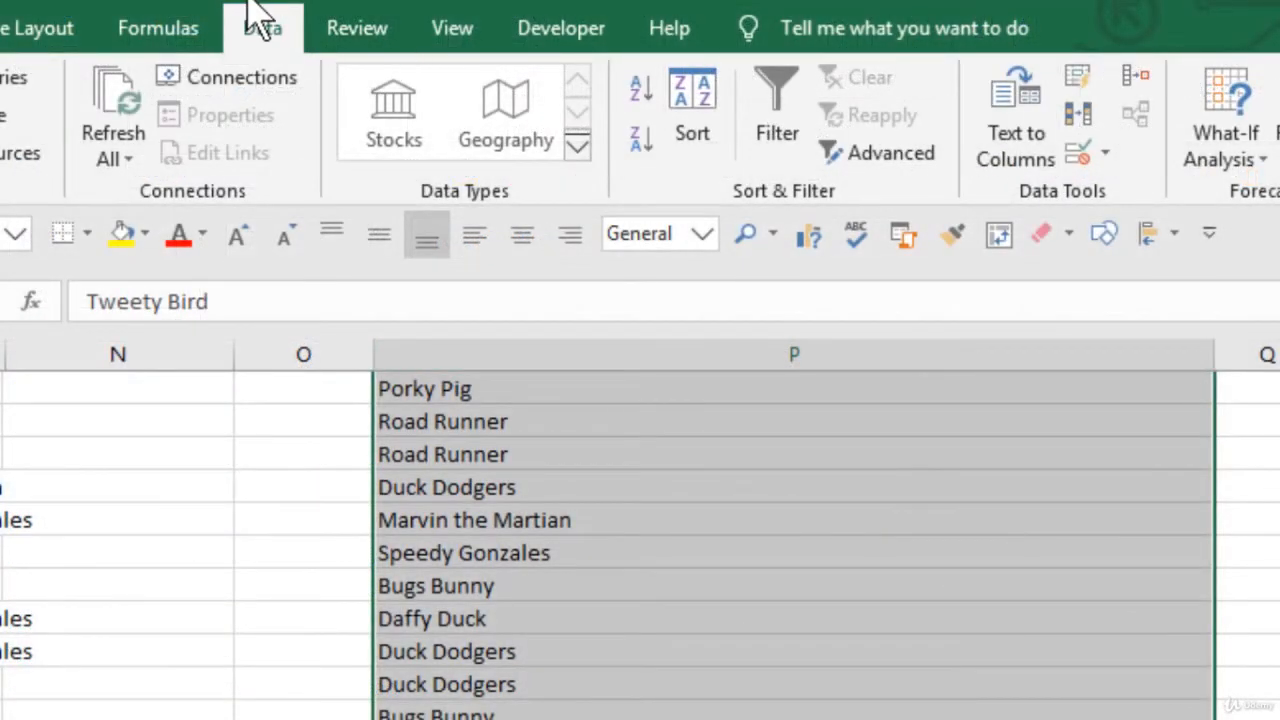
{"action": "left_click", "coordinate": [1079, 122]}
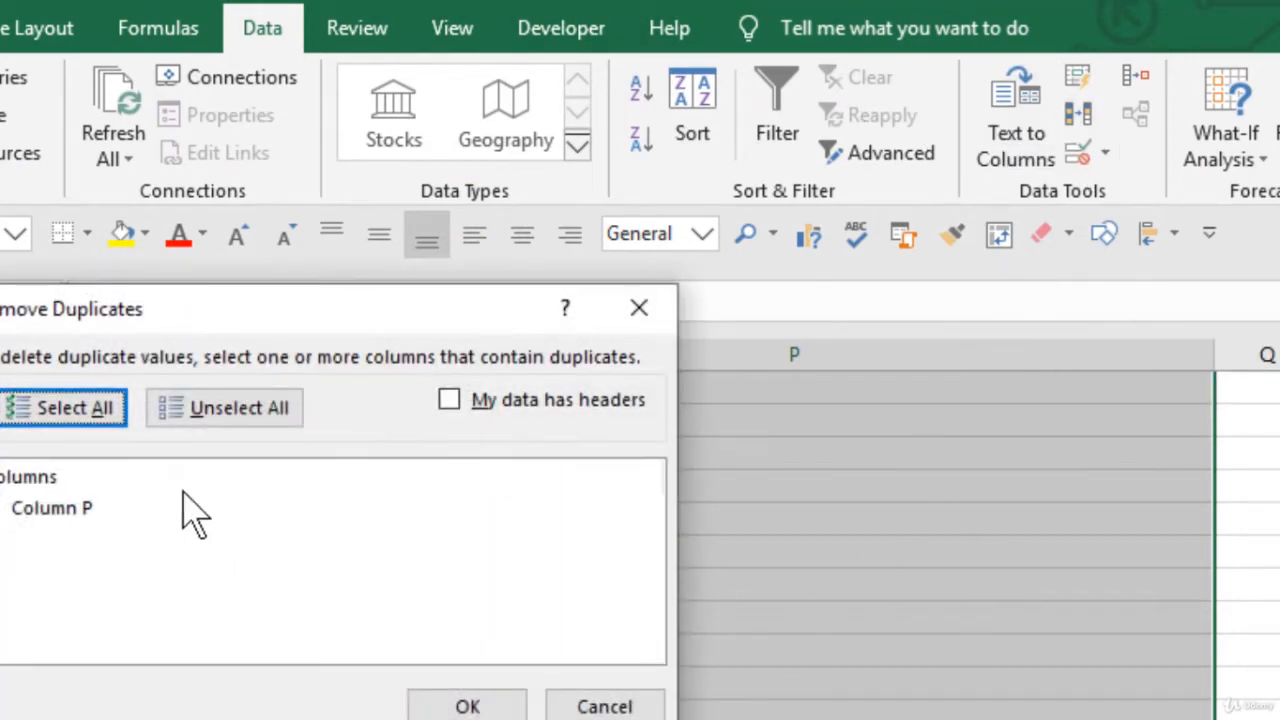
{"action": "left_click", "coordinate": [465, 705]}
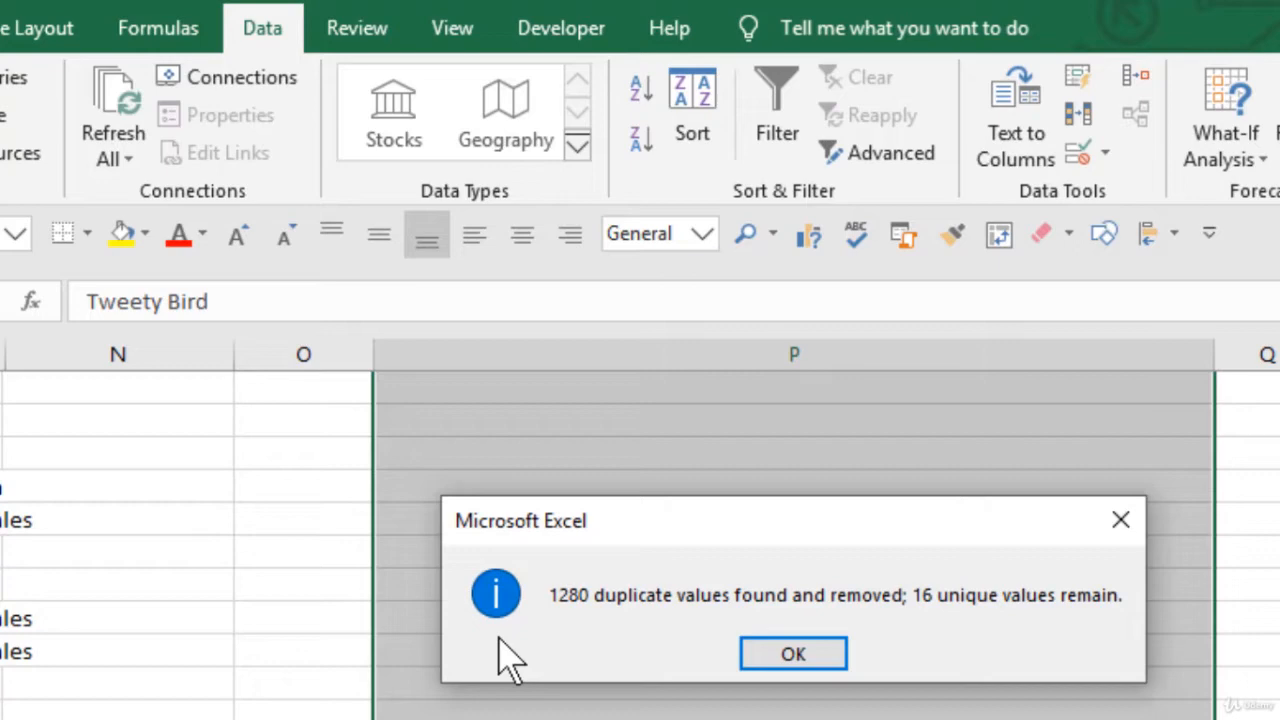
{"action": "key", "text": "Return"}
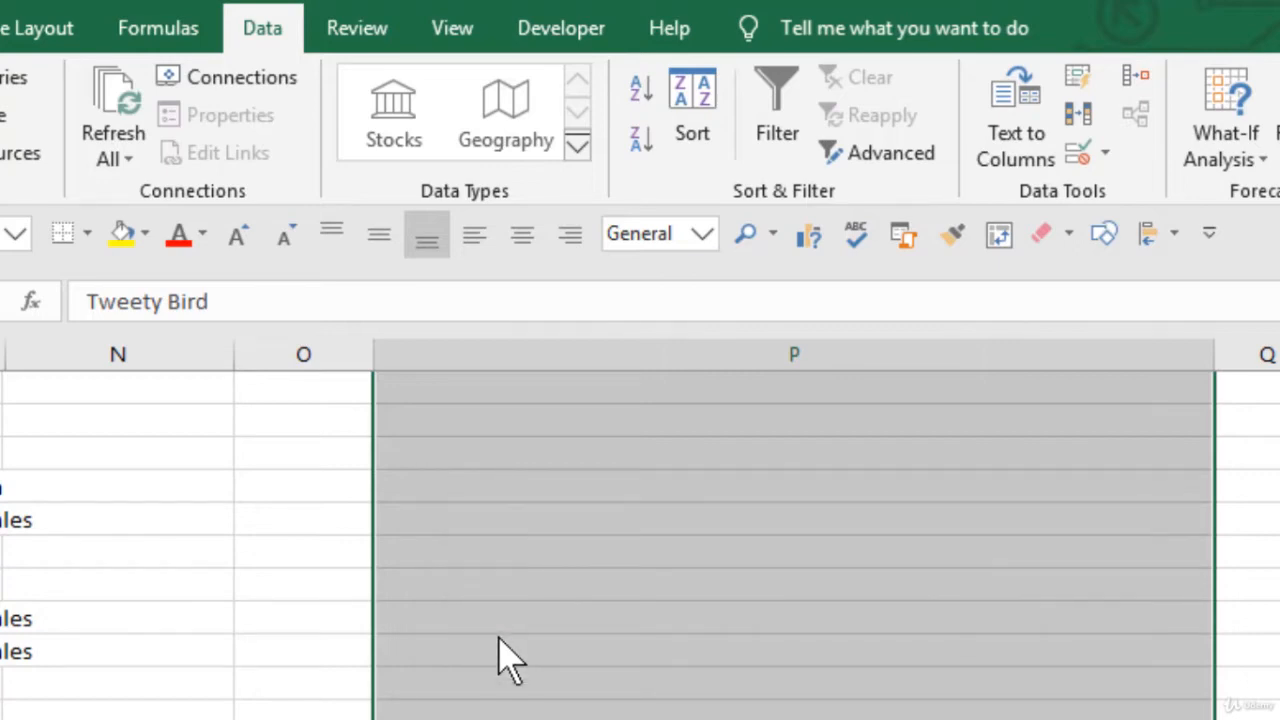
{"action": "key", "text": "ctrl+Up"}
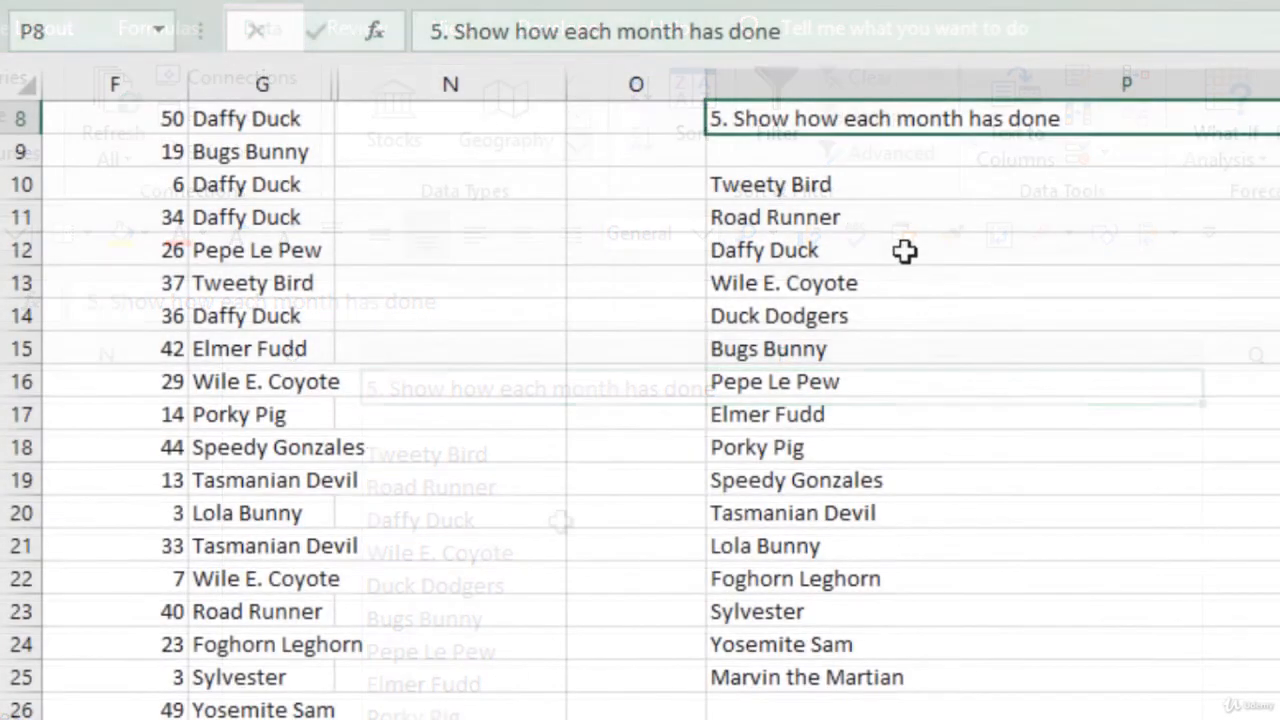
{"action": "left_click_drag", "start_coordinate": [789, 182], "coordinate": [809, 677]}
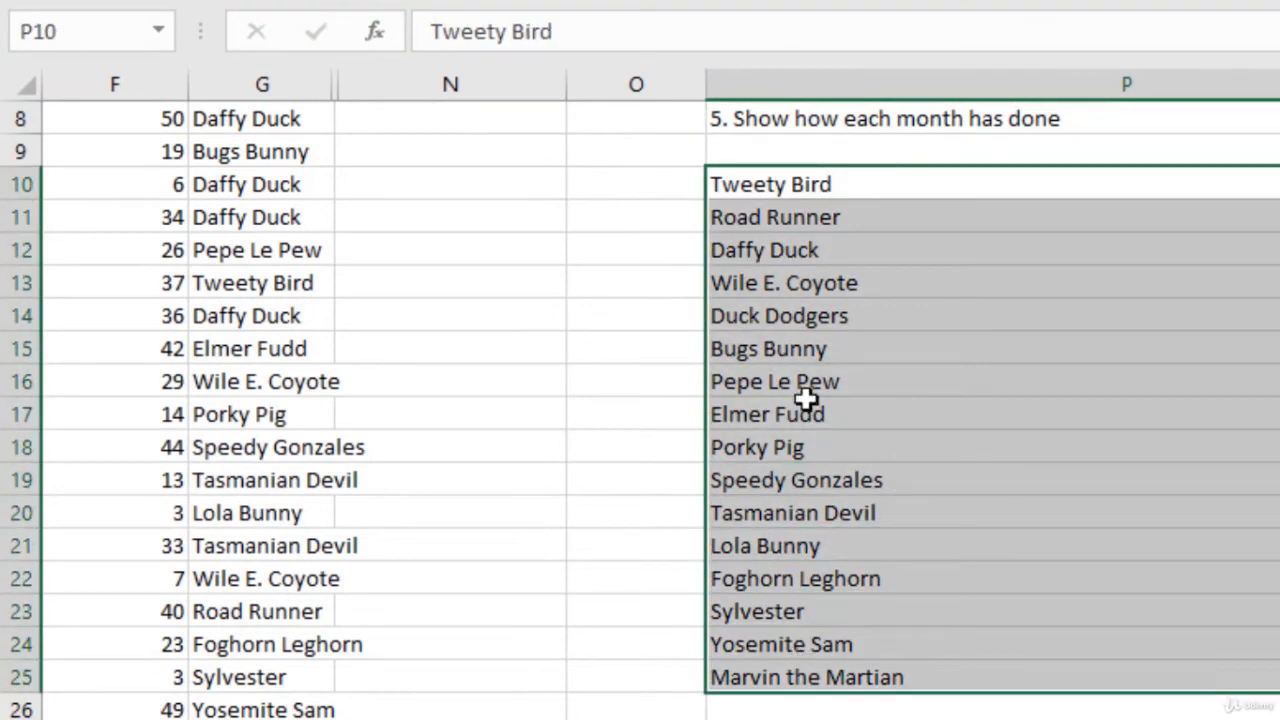
Step: Number the unique products from 1 to 16 in O10:O25, beside the product list
{"action": "left_click", "coordinate": [651, 187]}
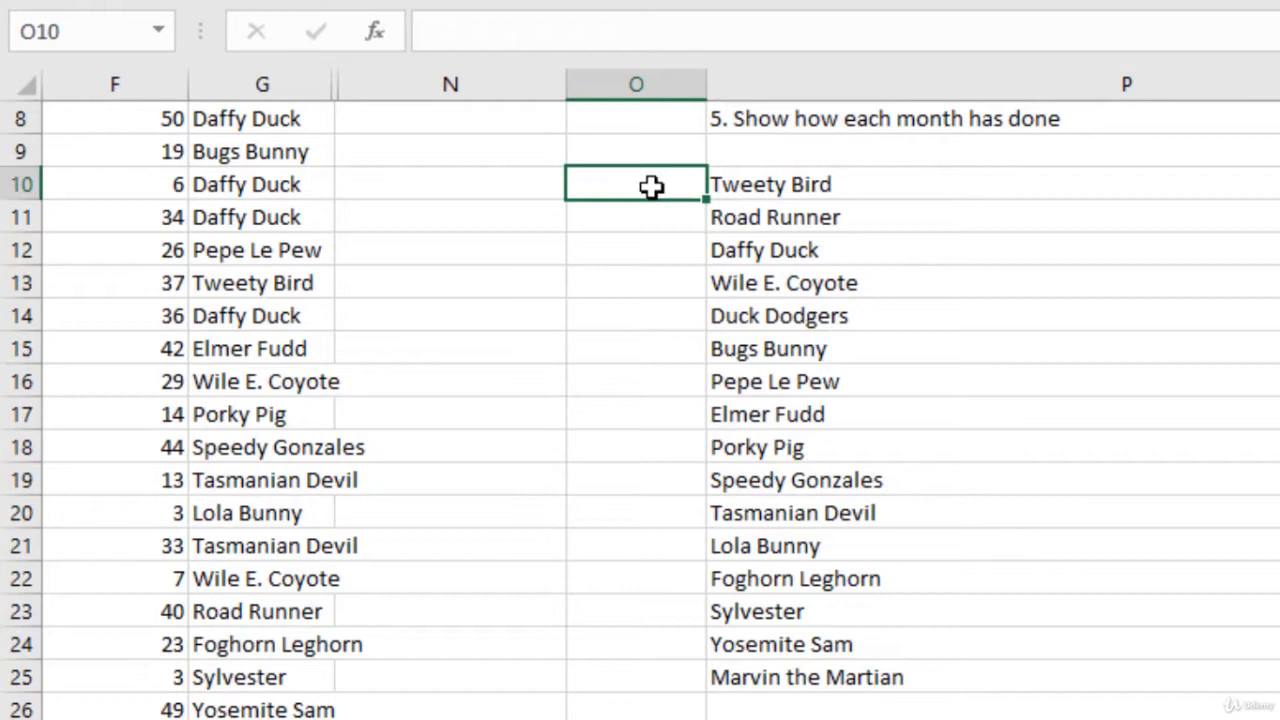
{"action": "type", "text": "1"}
{"action": "key", "text": "Return"}
{"action": "type", "text": "2"}
{"action": "key", "text": "Return"}
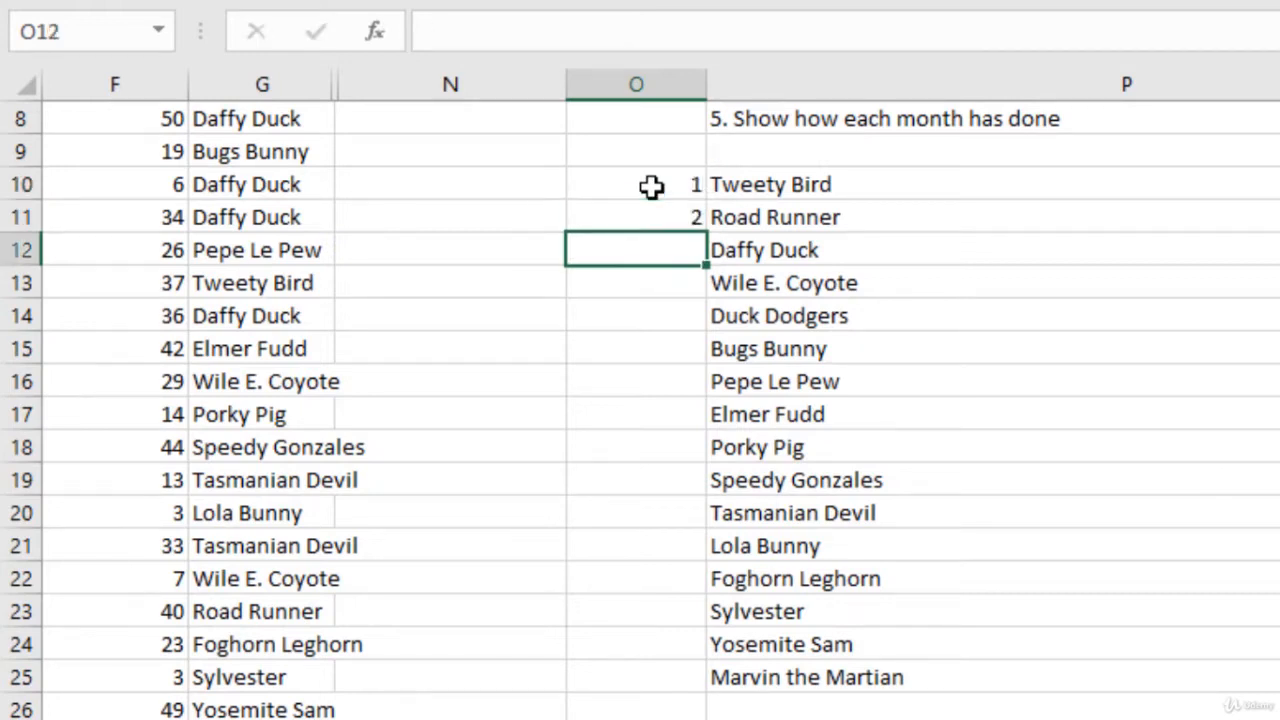
{"action": "left_click_drag", "start_coordinate": [646, 182], "coordinate": [648, 214]}
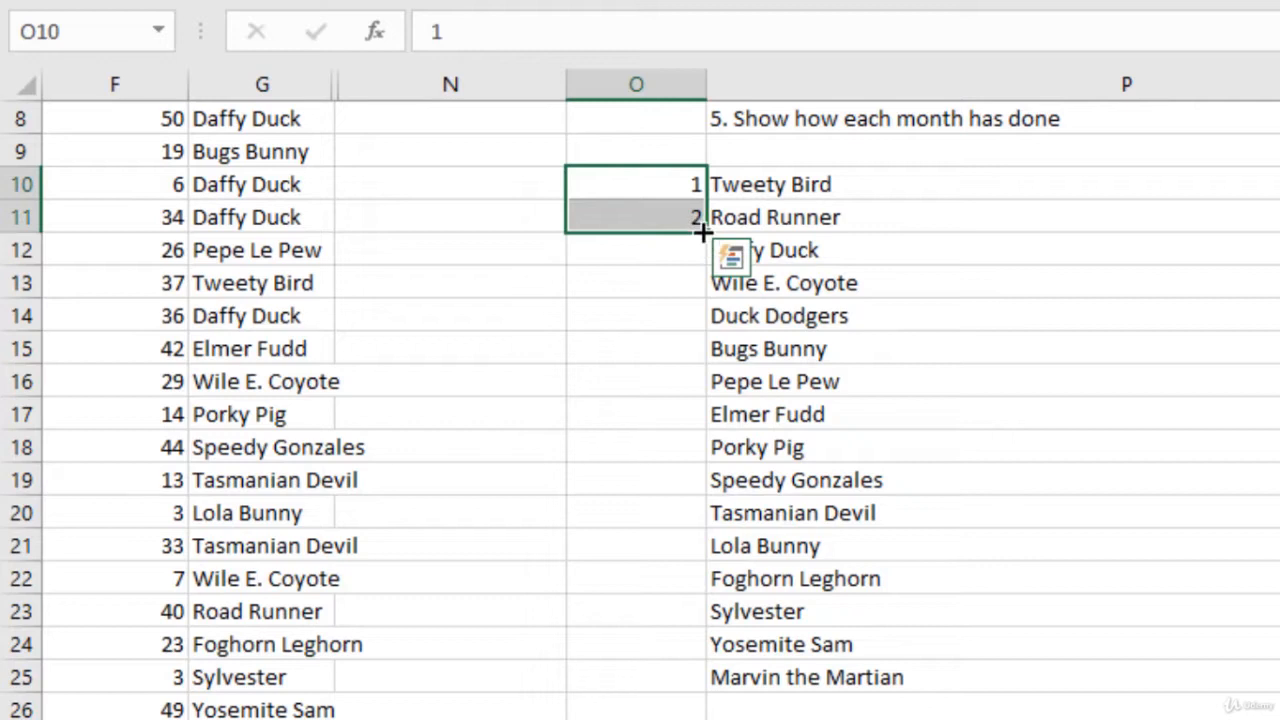
{"action": "double_click", "coordinate": [704, 232]}
{"action": "left_click", "coordinate": [837, 543]}
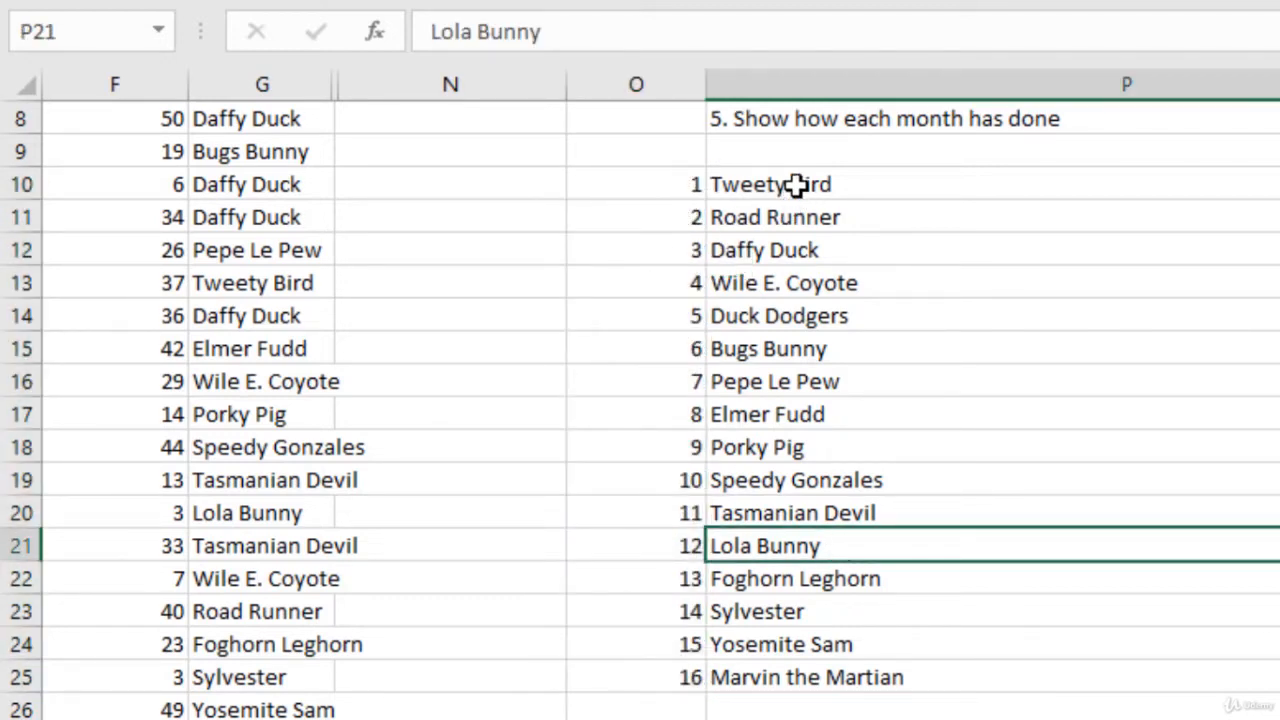
{"action": "left_click_drag", "start_coordinate": [691, 177], "coordinate": [816, 678]}
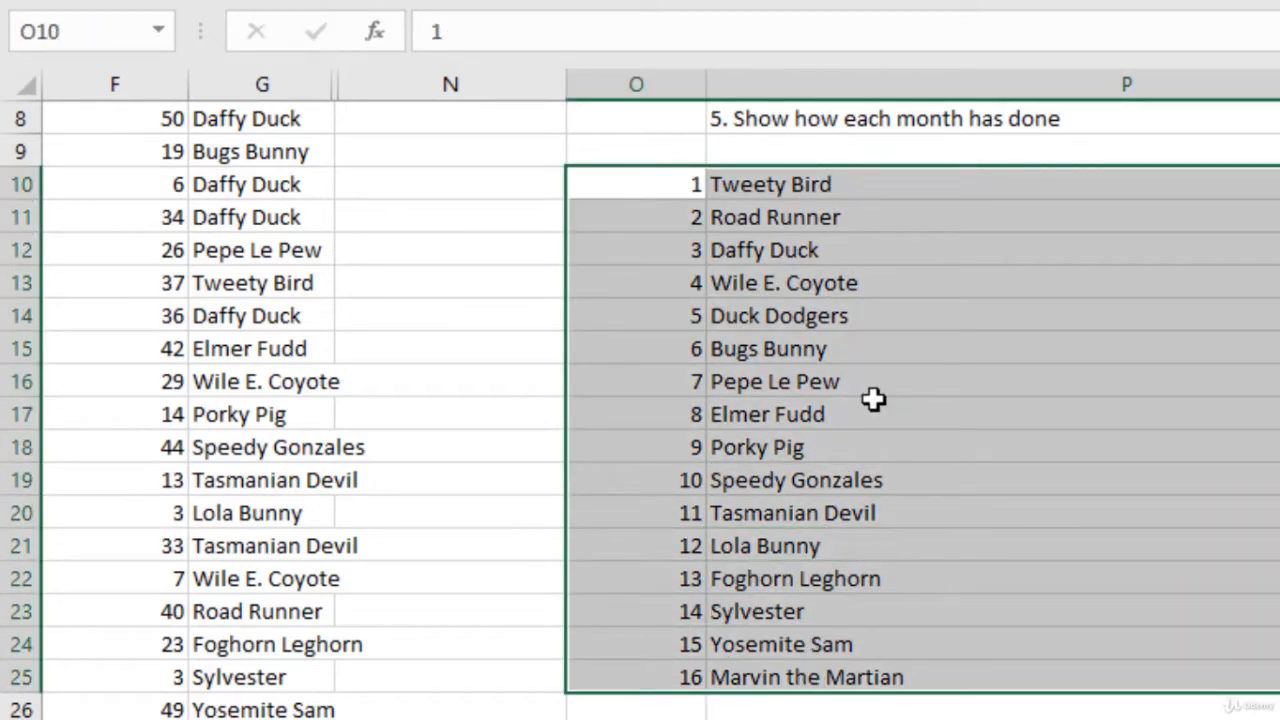
{"action": "left_click", "coordinate": [871, 282]}
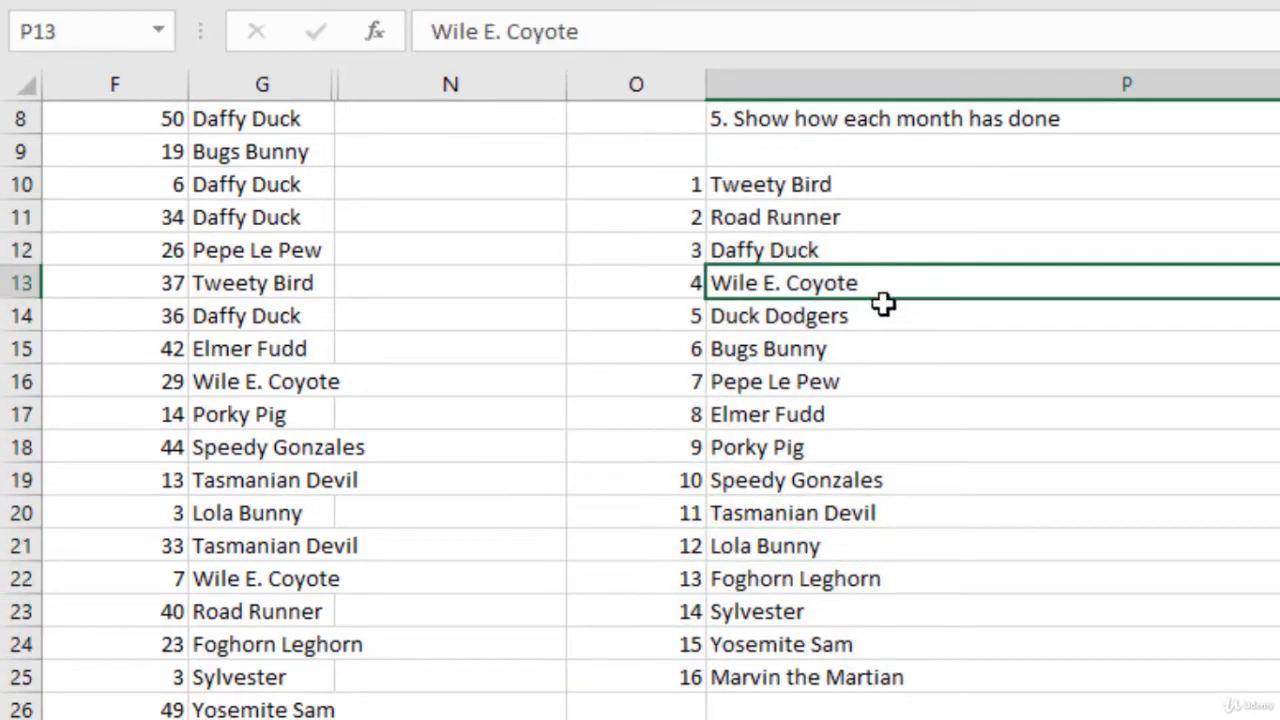
Step: Find the highest number of orders with =MAX(F2:F1297) in N2, and clear the cell
{"action": "scroll", "coordinate": [883, 305], "scroll_direction": "up", "scroll_amount": 3}
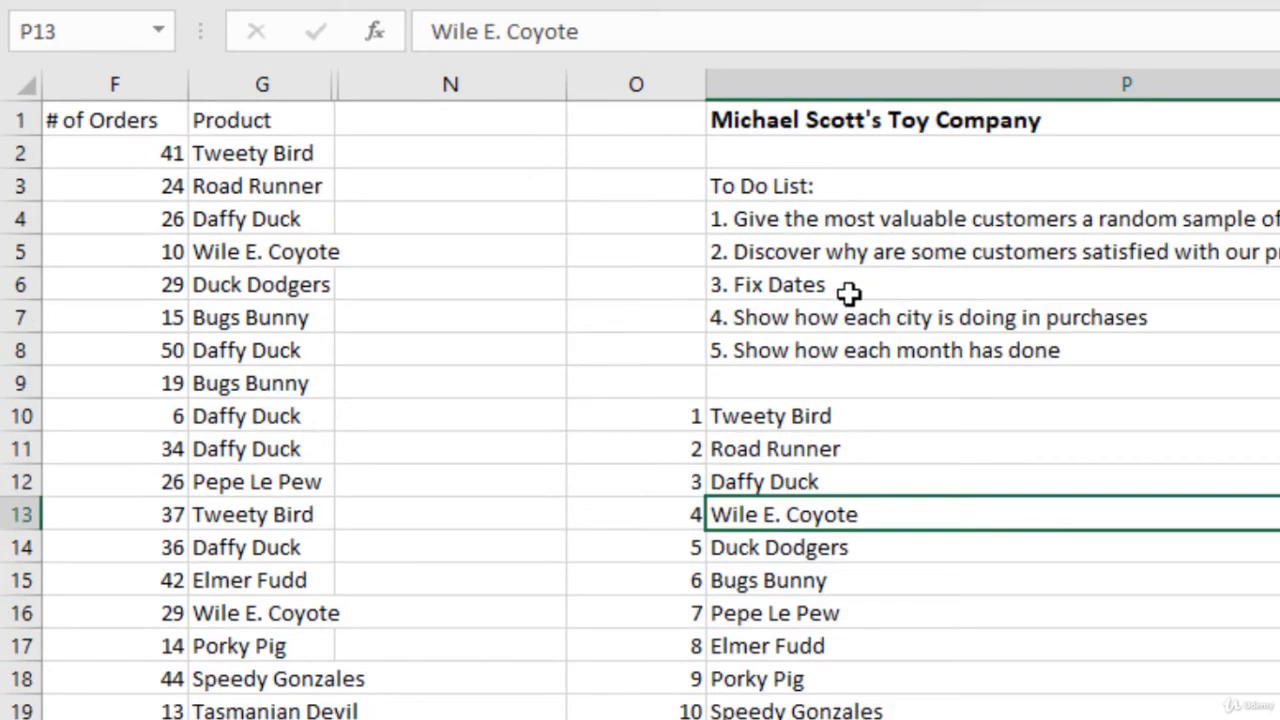
{"action": "left_click", "coordinate": [405, 158]}
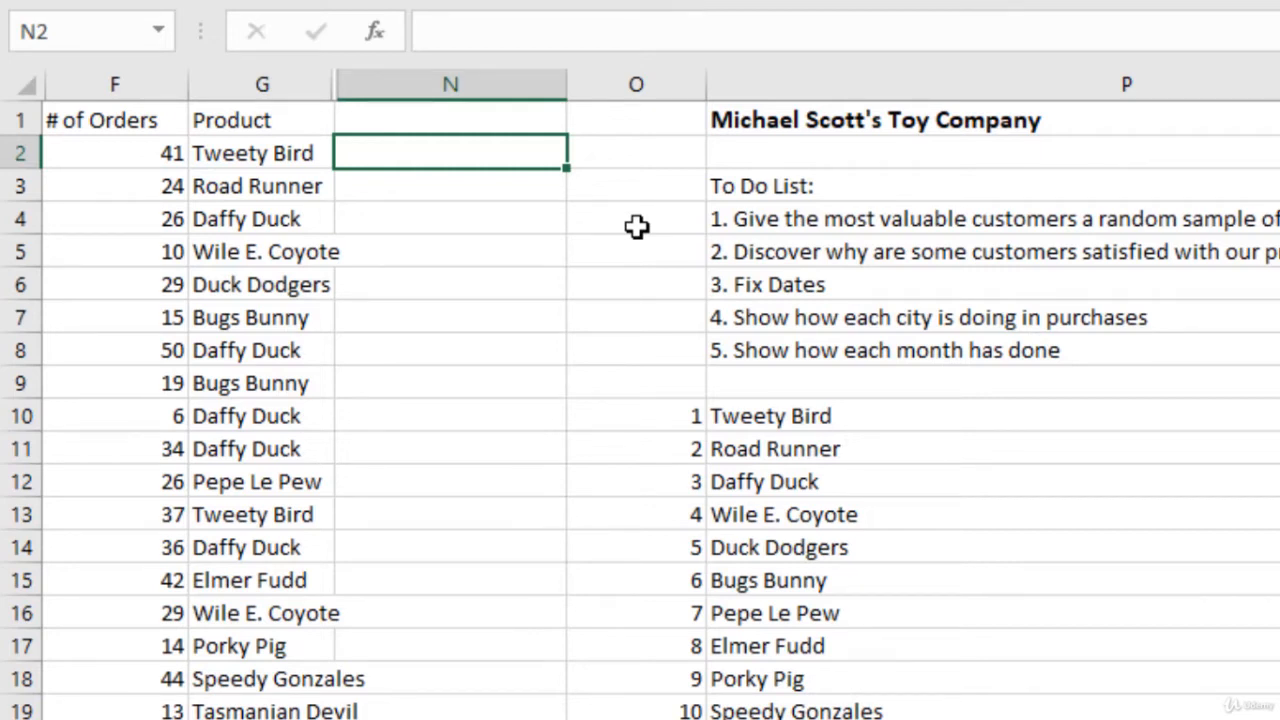
{"action": "scroll", "coordinate": [80, 262], "scroll_direction": "down", "scroll_amount": 6}
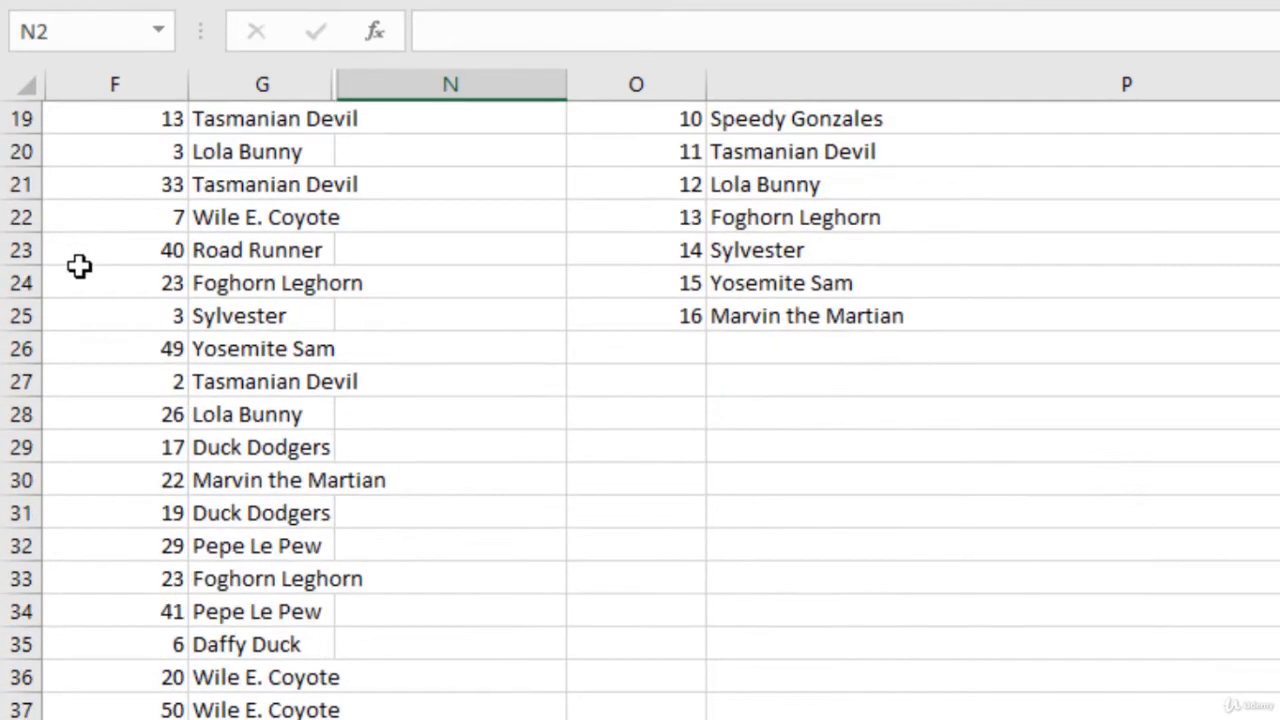
{"action": "scroll", "coordinate": [80, 265], "scroll_direction": "up", "scroll_amount": 6}
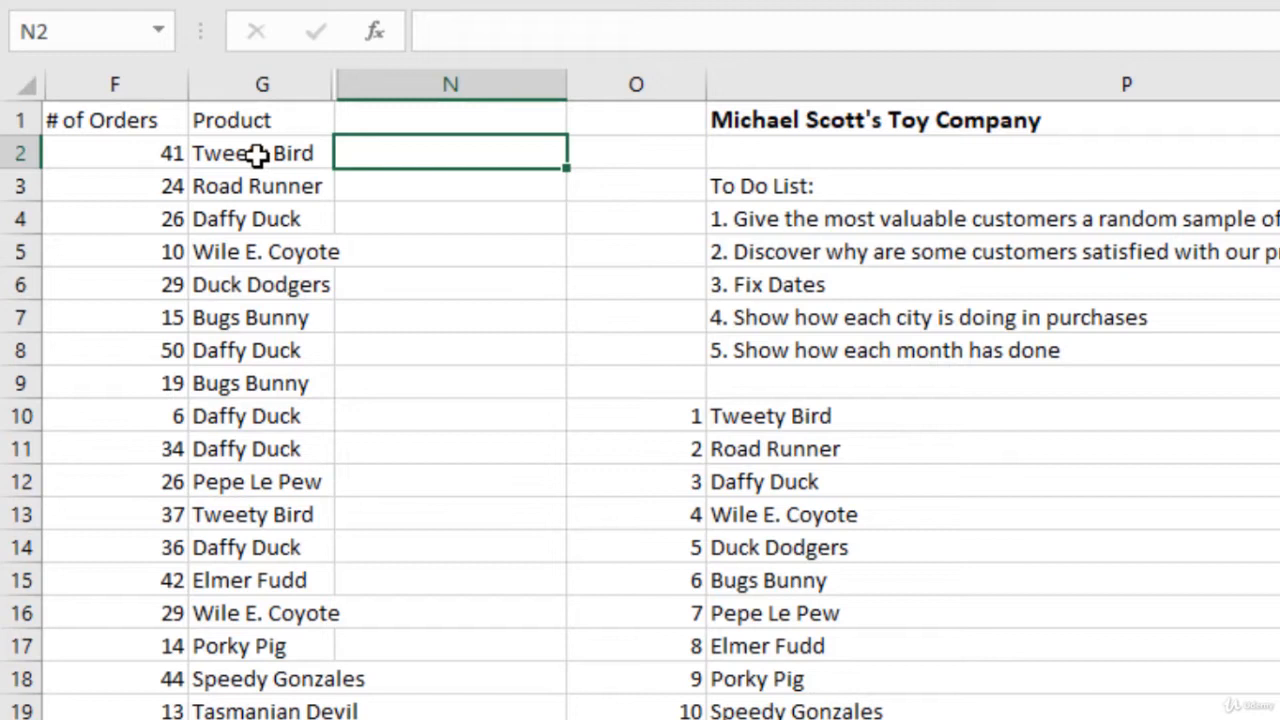
{"action": "type", "text": "=max"}
{"action": "key", "text": "Tab"}
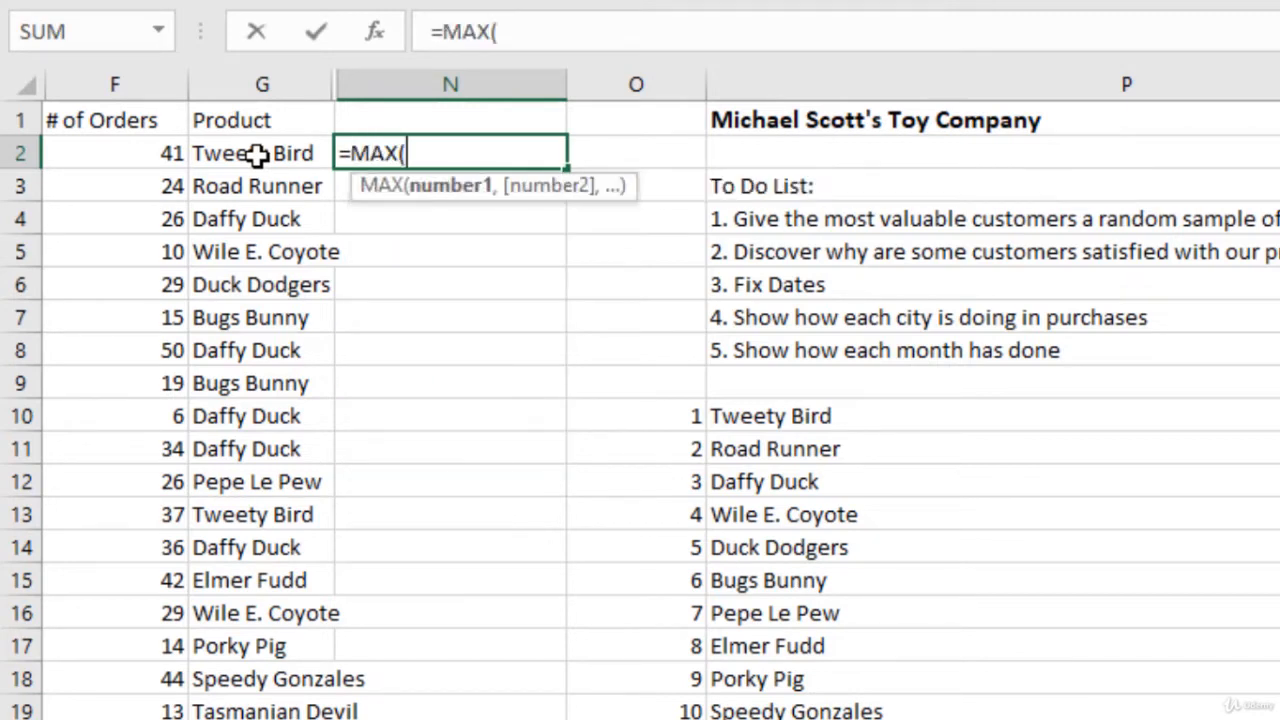
{"action": "left_click", "coordinate": [160, 151]}
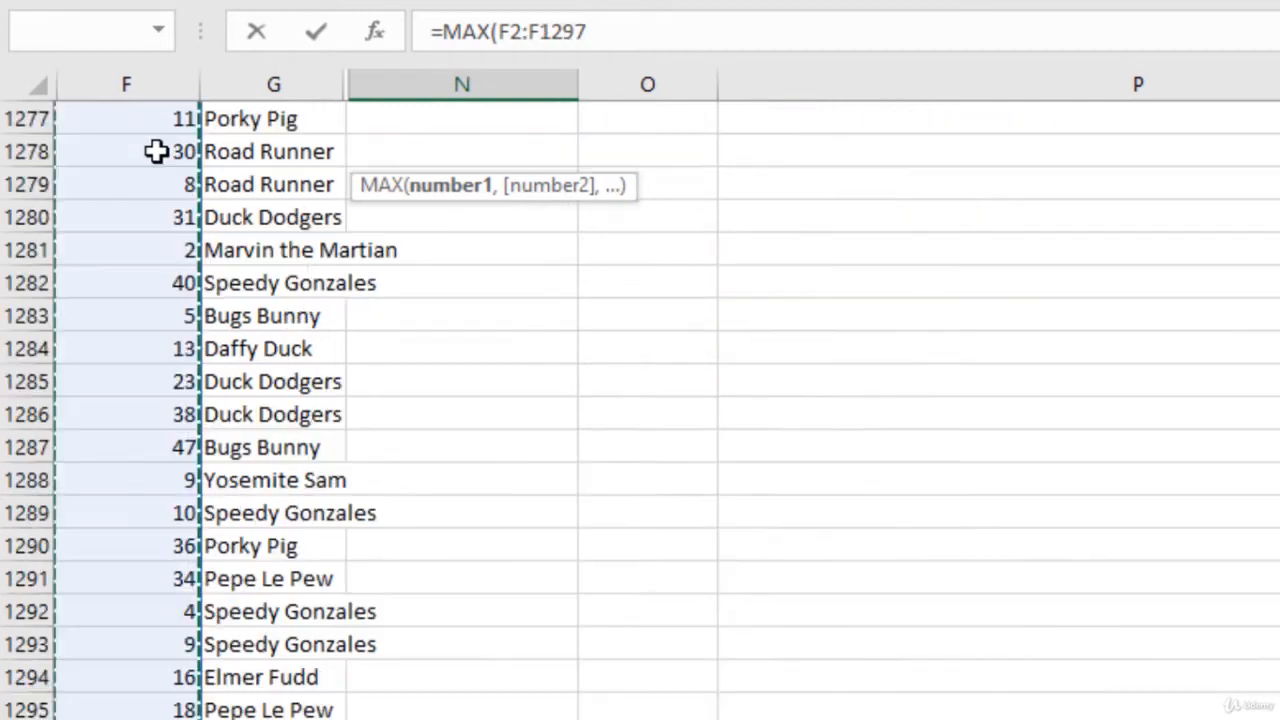
{"action": "key", "text": "ctrl+shift+Down"}
{"action": "type", "text": ")"}
{"action": "key", "text": "Return"}
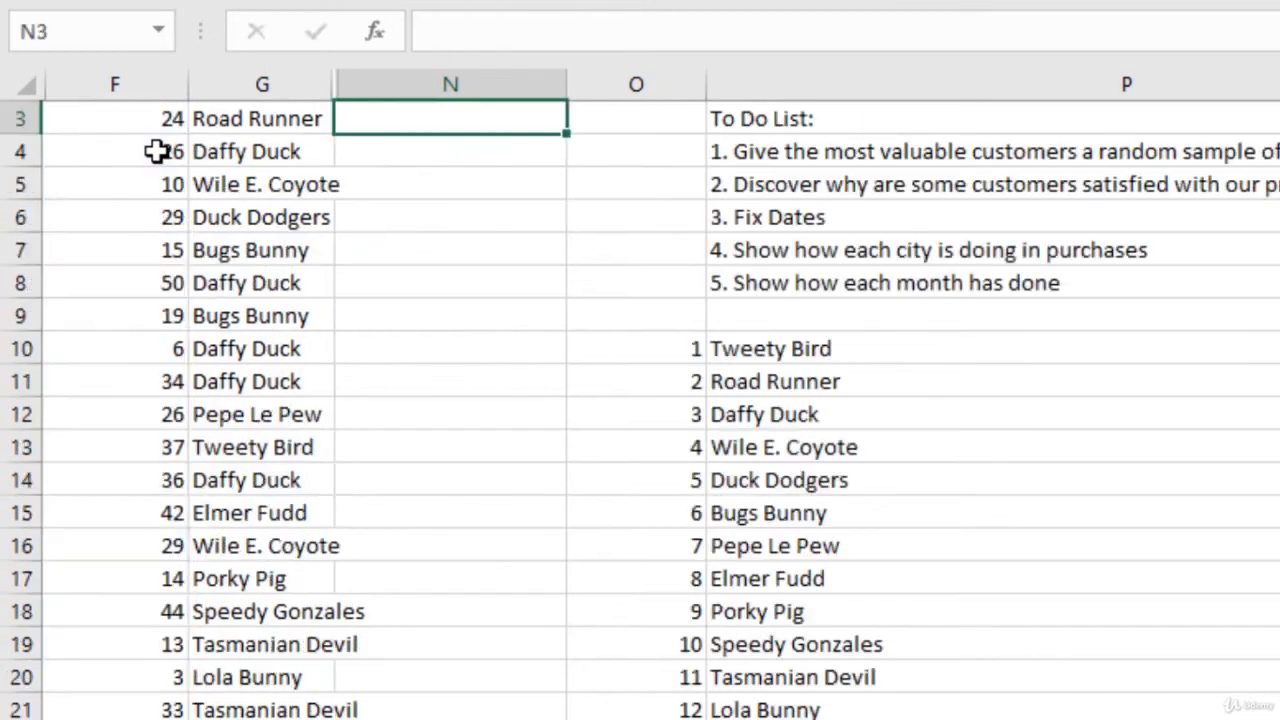
{"action": "key", "text": "Up"}
{"action": "key", "text": "Up"}
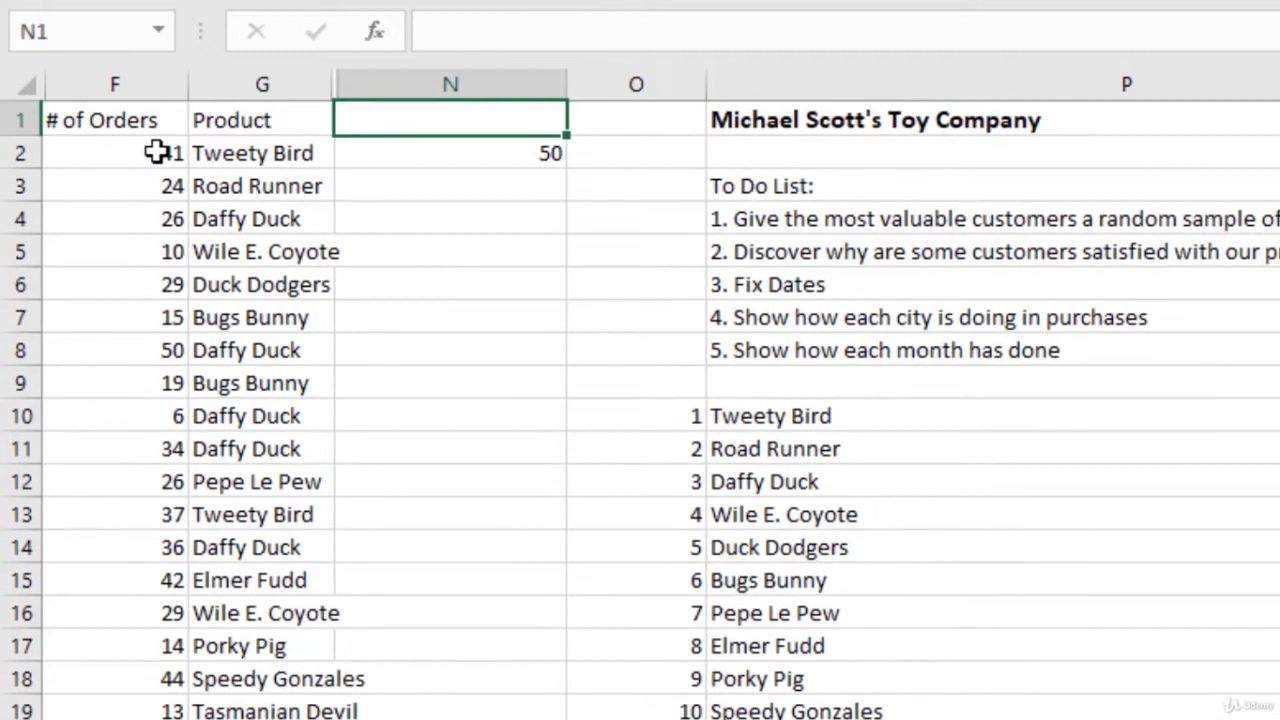
{"action": "key", "text": "Down"}
{"action": "key", "text": "Down"}
{"action": "key", "text": "Up"}
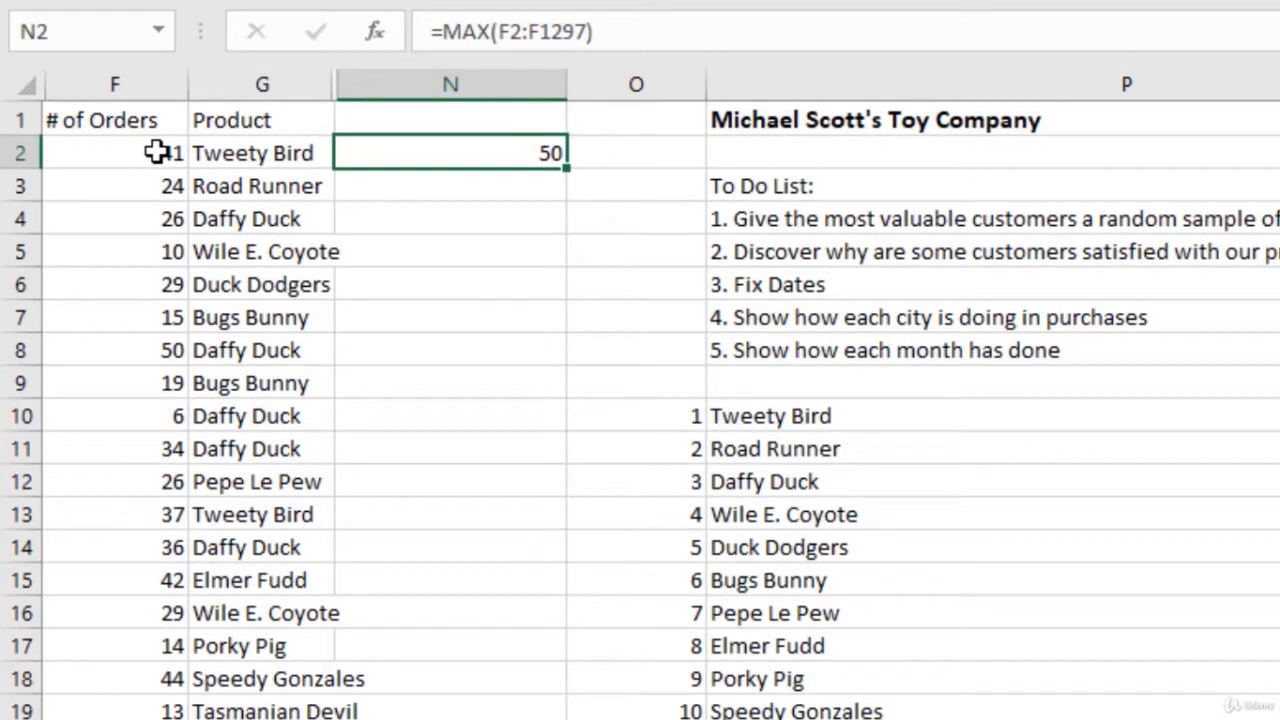
{"action": "key", "text": "Delete"}
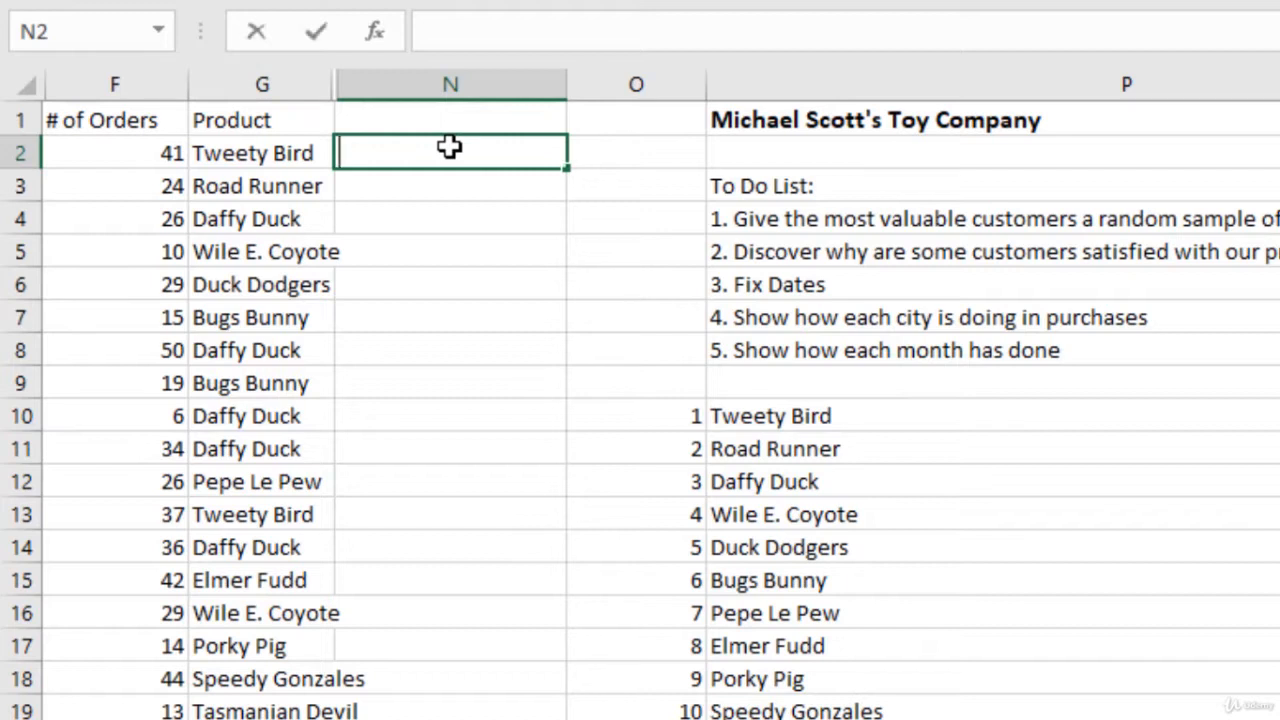
Step: Enter the formula =IF(F2>=40,"Valuable","") in N2 to flag customers with at least 40 orders
{"action": "type", "text": "=i"}
{"action": "key", "text": "Tab"}
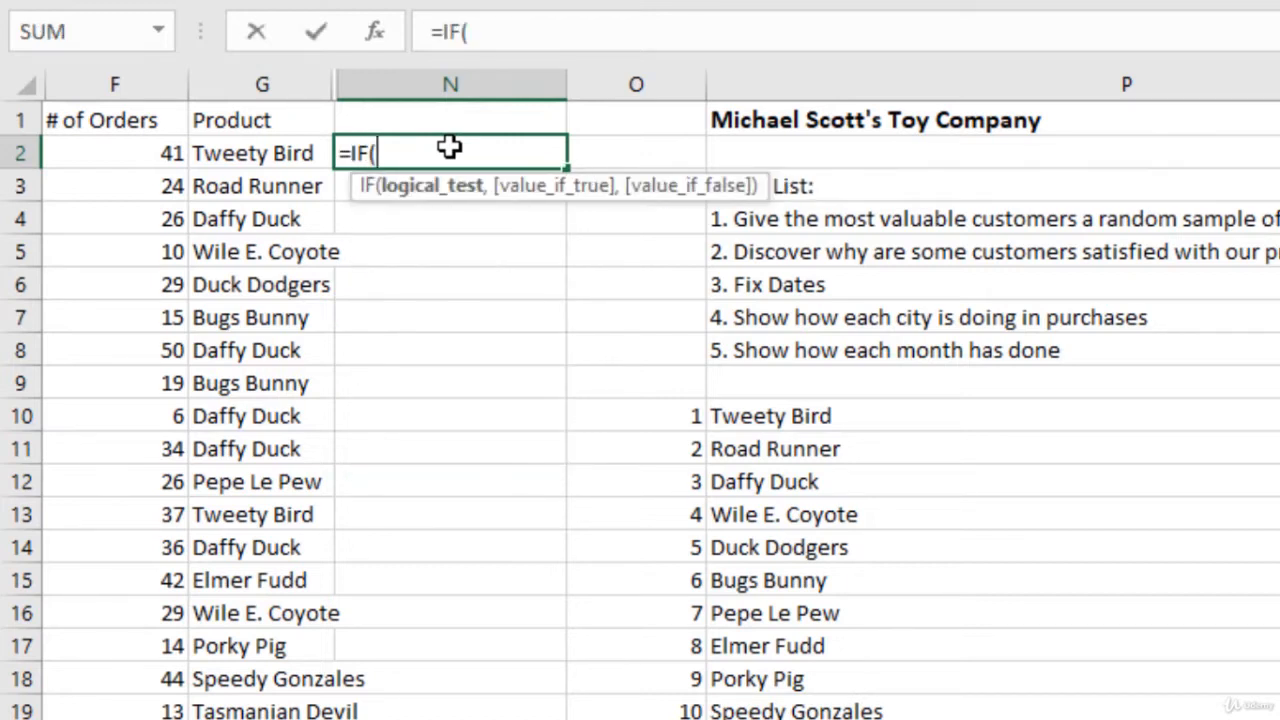
{"action": "key", "text": "Left"}
{"action": "key", "text": "Left"}
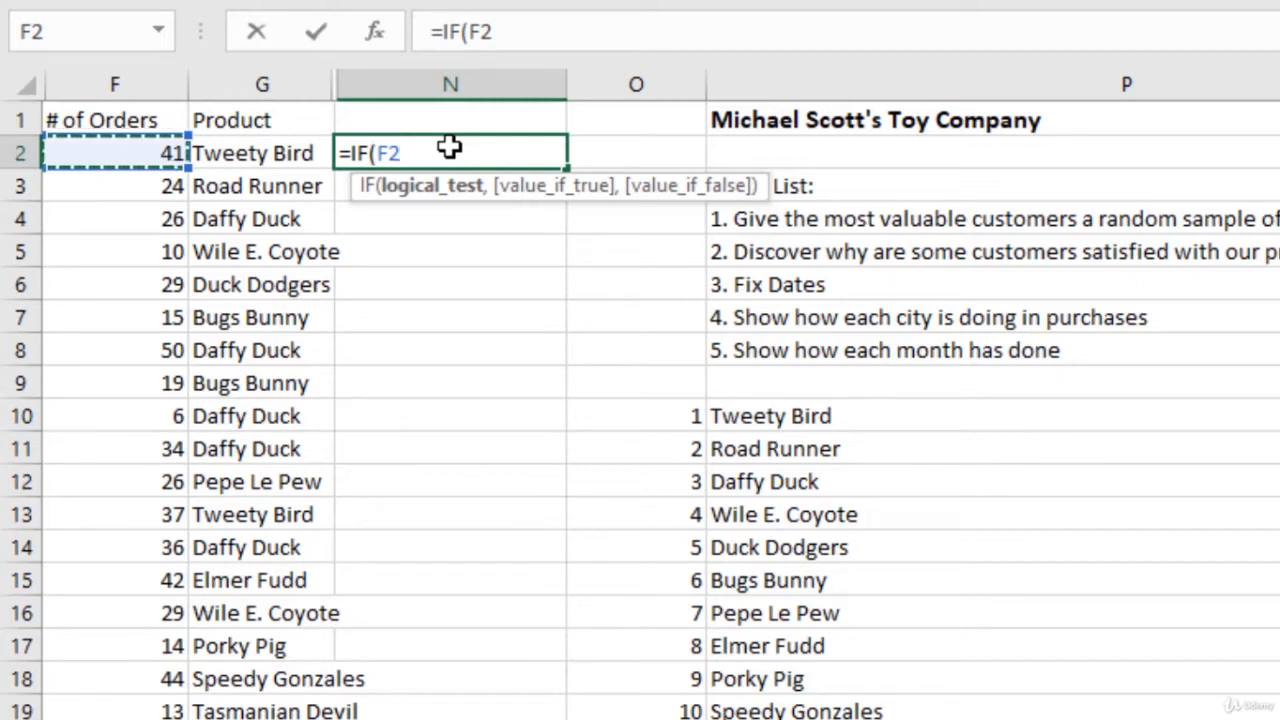
{"action": "type", "text": ">="}
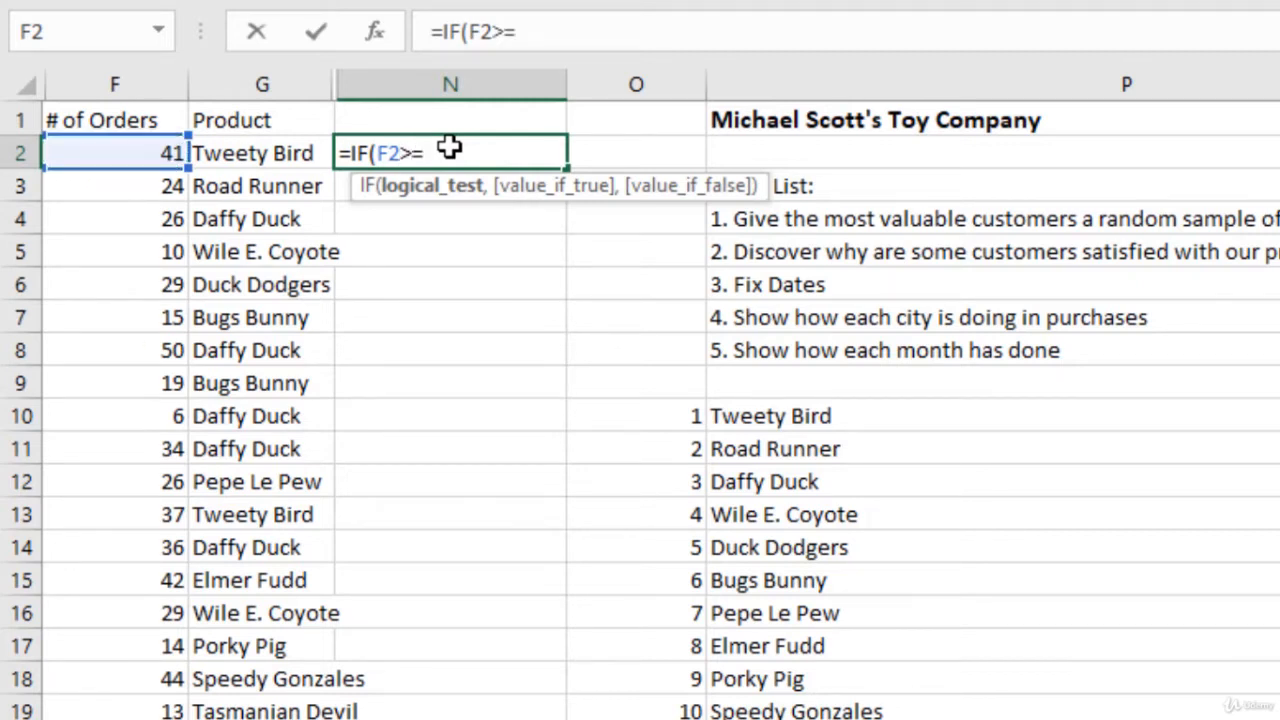
{"action": "type", "text": "40,"}
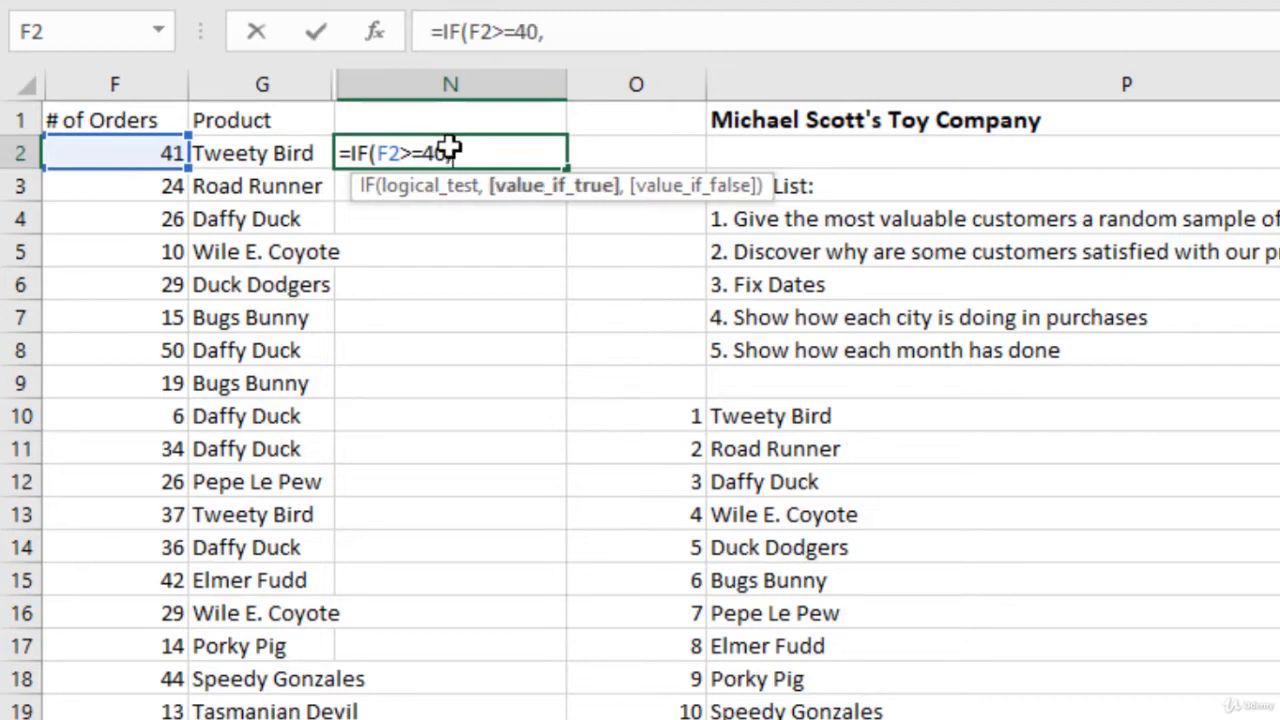
{"action": "type", "text": "\"Valuable"}
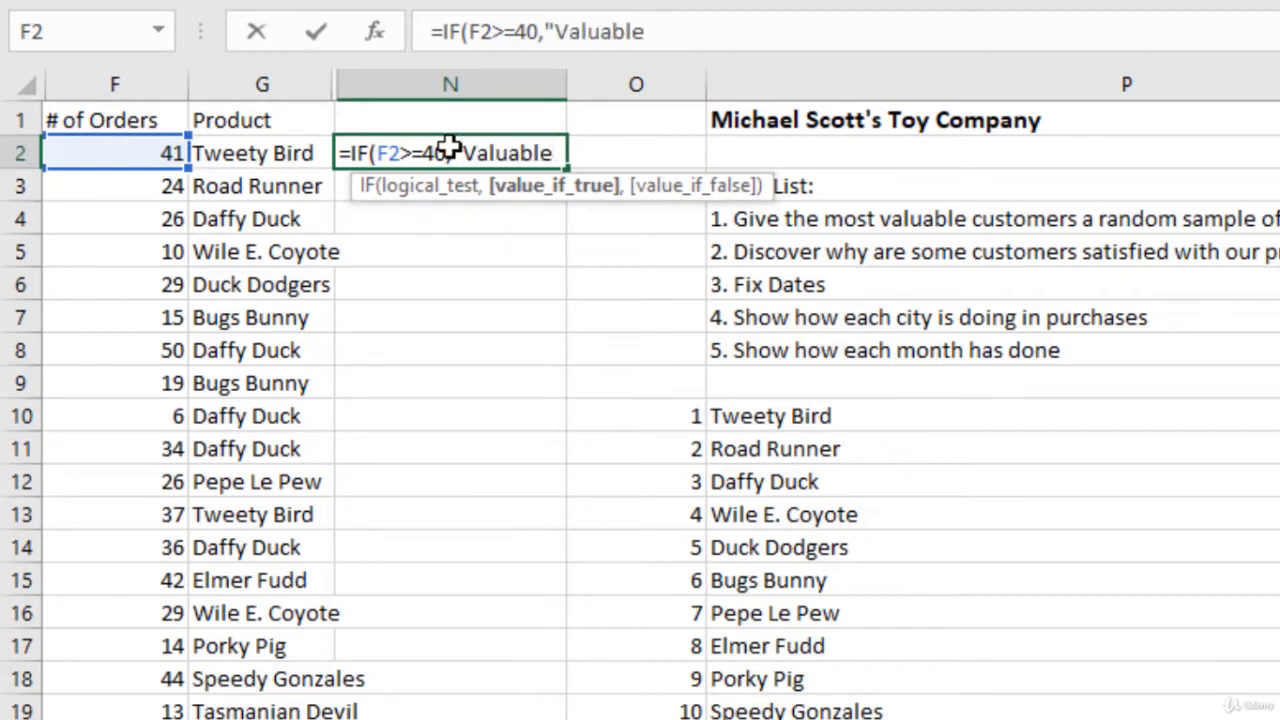
{"action": "type", "text": "\","}
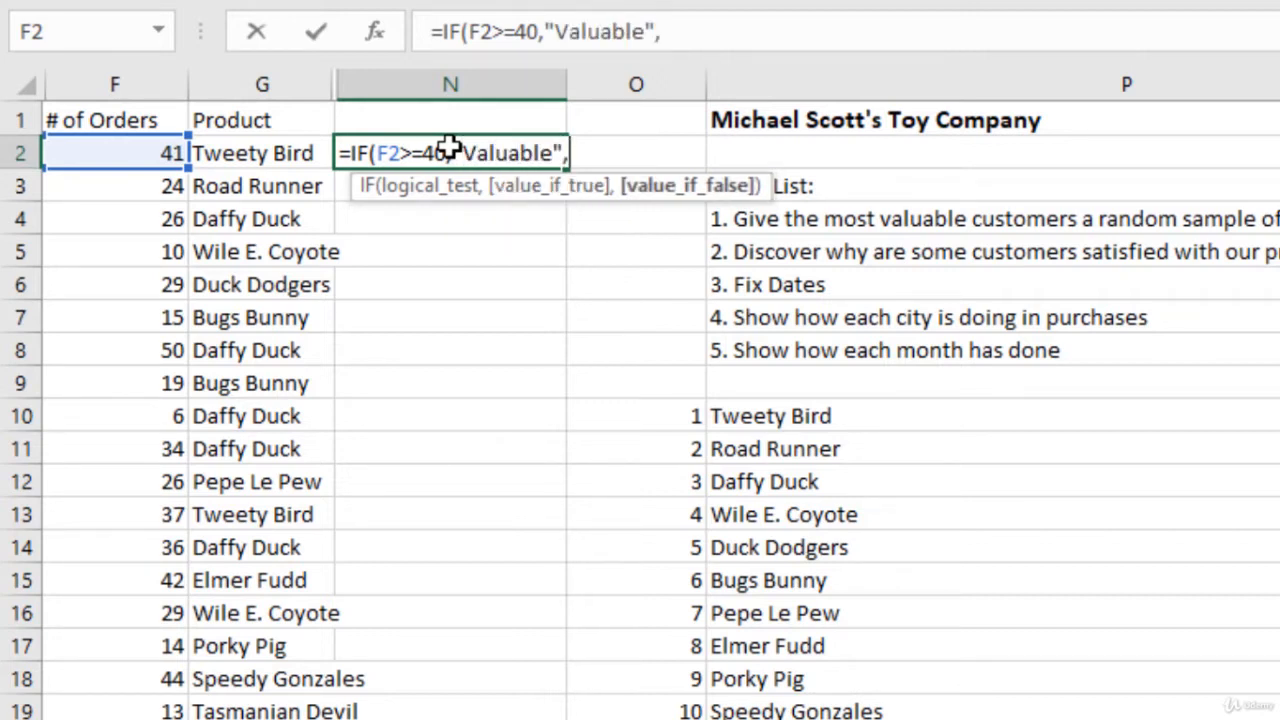
{"action": "type", "text": "\"\")"}
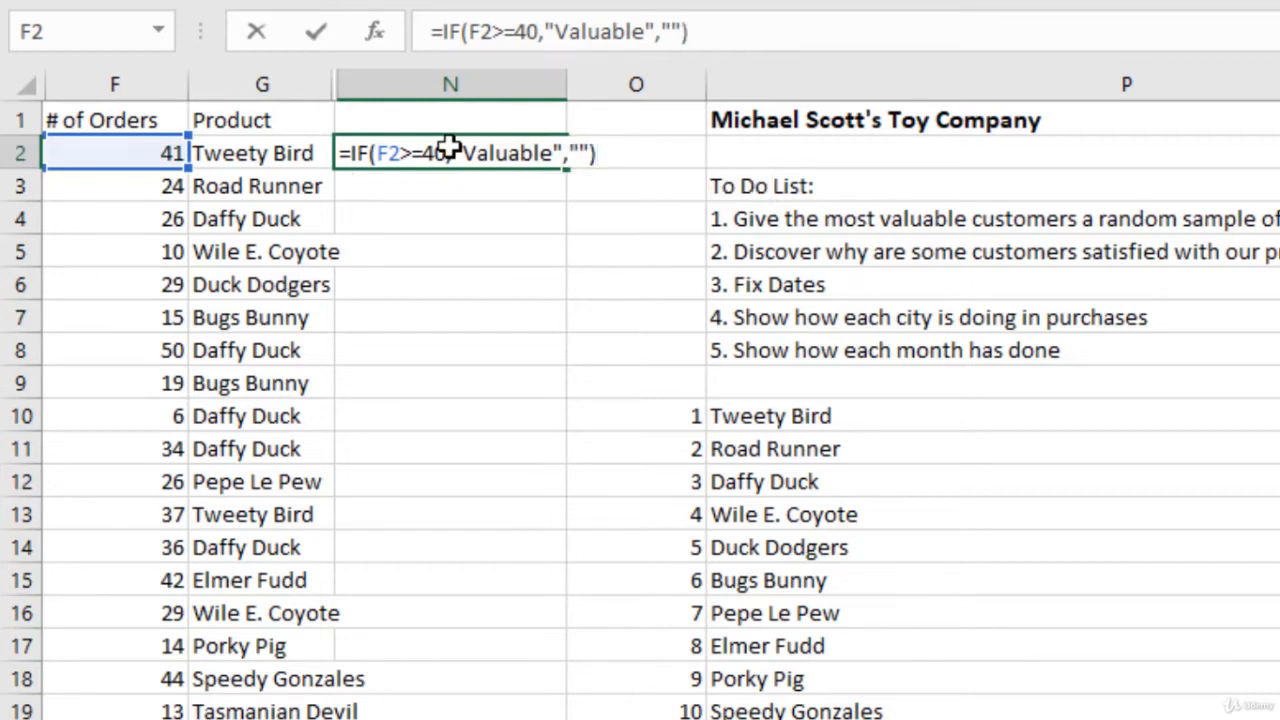
{"action": "key", "text": "Return"}
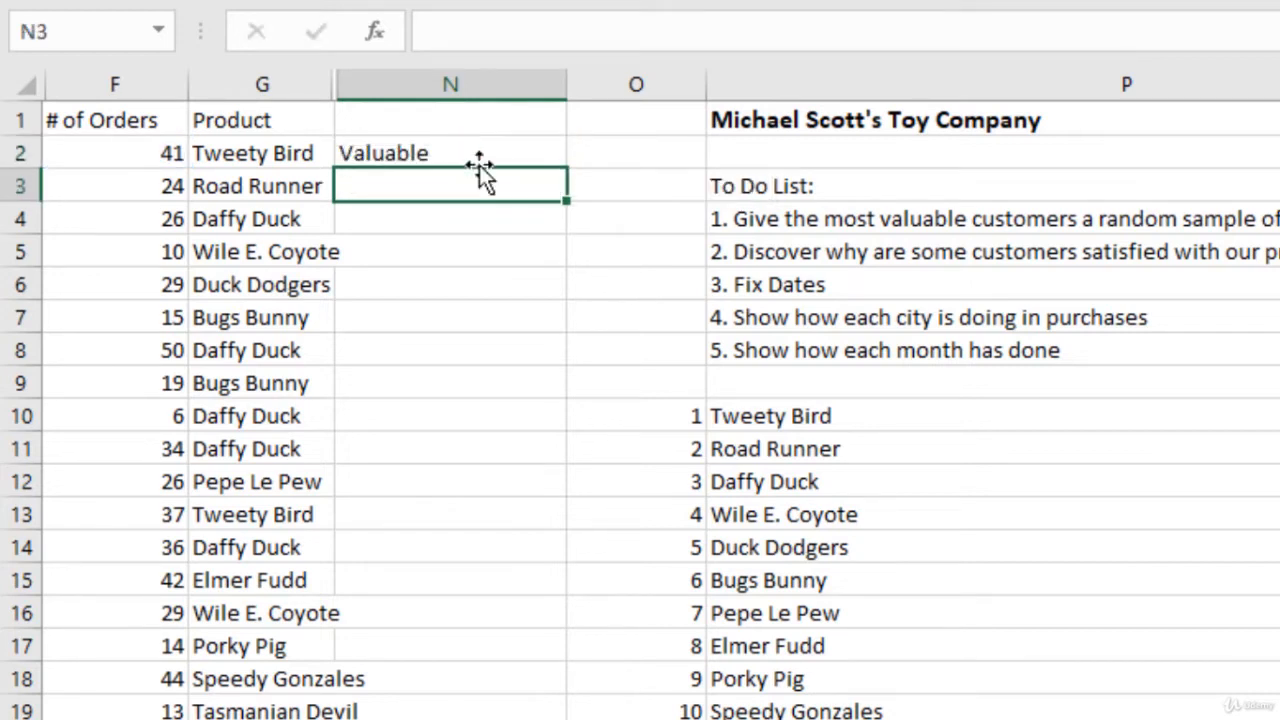
Step: Fill the IF formula from N2 down column N and check the flags against the order counts
{"action": "left_click", "coordinate": [150, 155]}
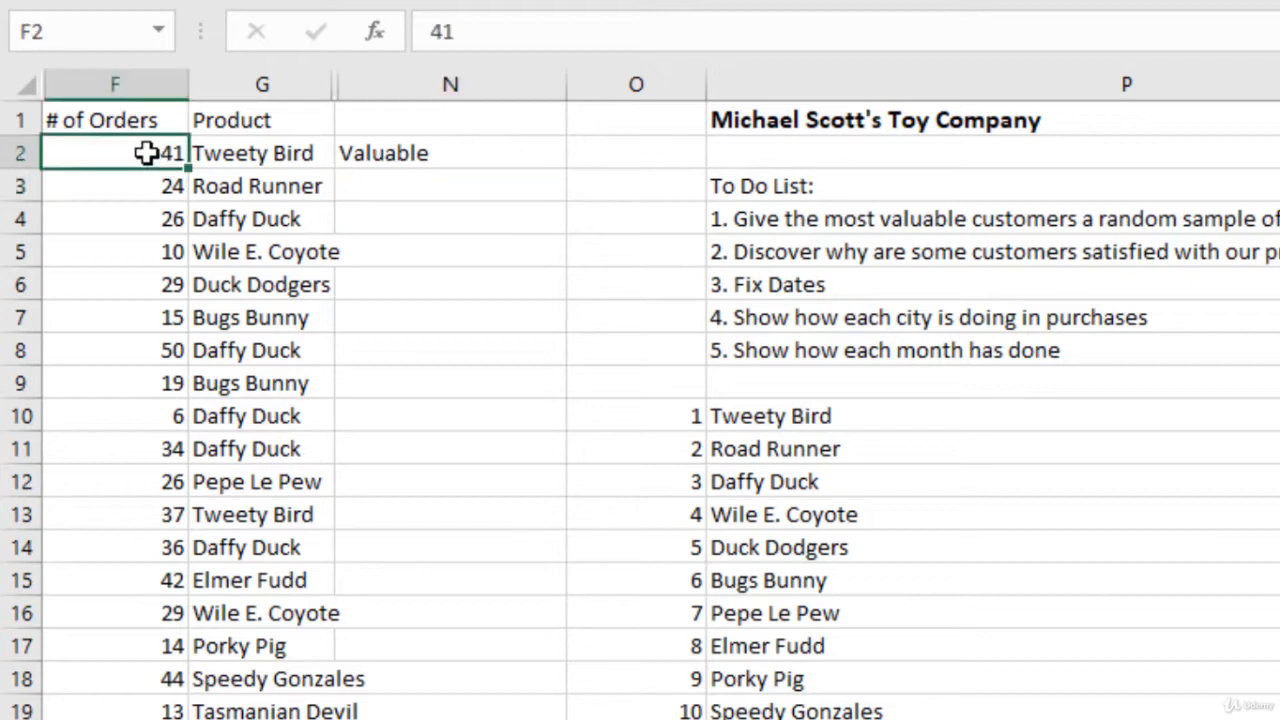
{"action": "left_click", "coordinate": [486, 160]}
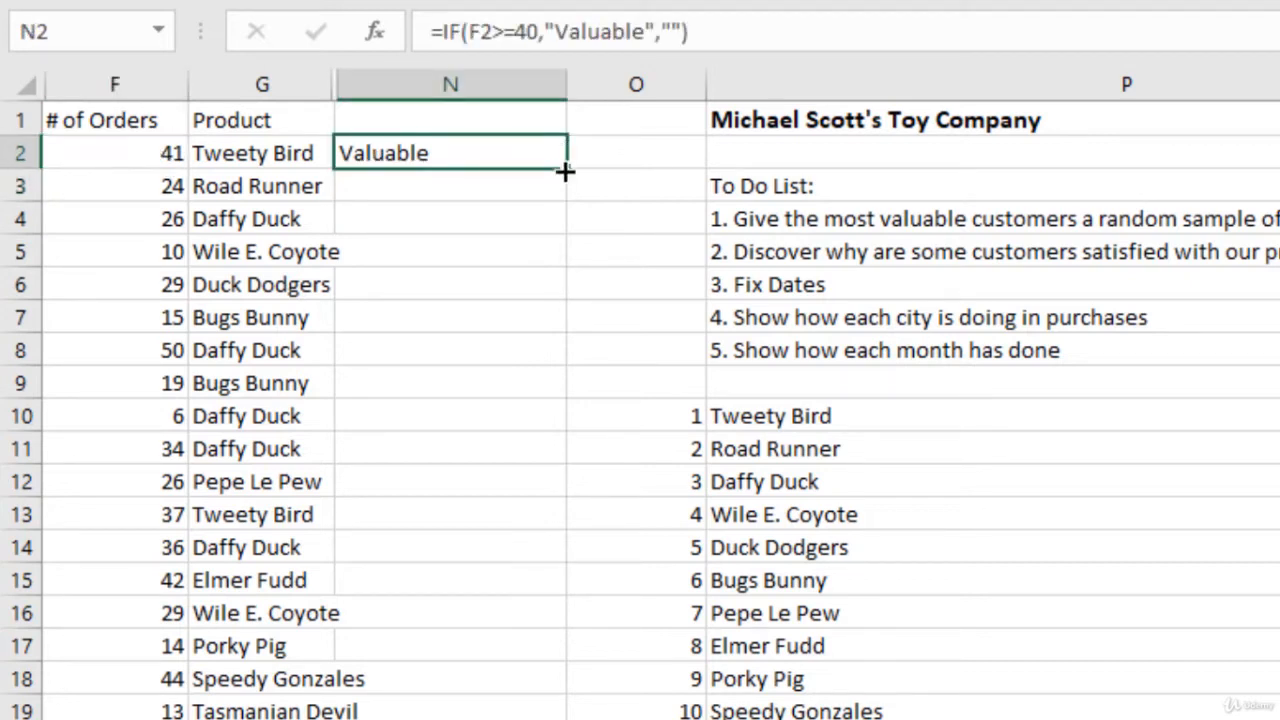
{"action": "double_click", "coordinate": [565, 172]}
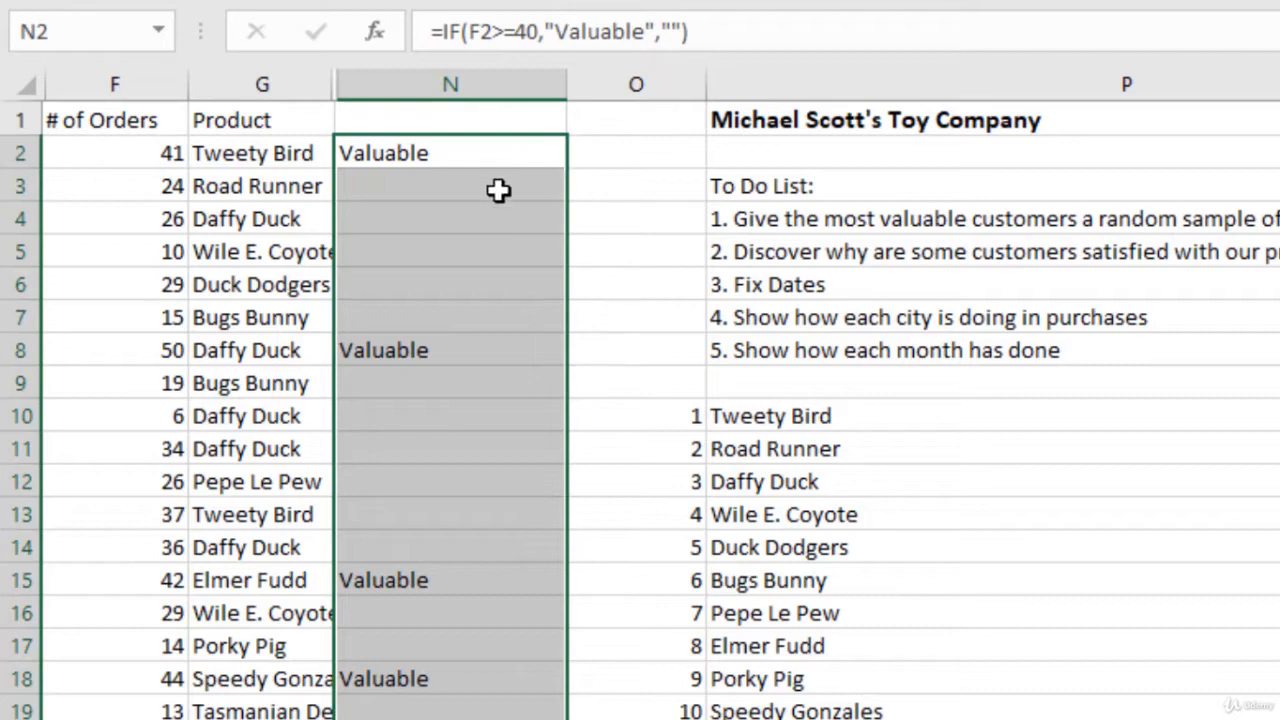
{"action": "left_click", "coordinate": [518, 212]}
{"action": "scroll", "coordinate": [431, 255], "scroll_direction": "down", "scroll_amount": 7}
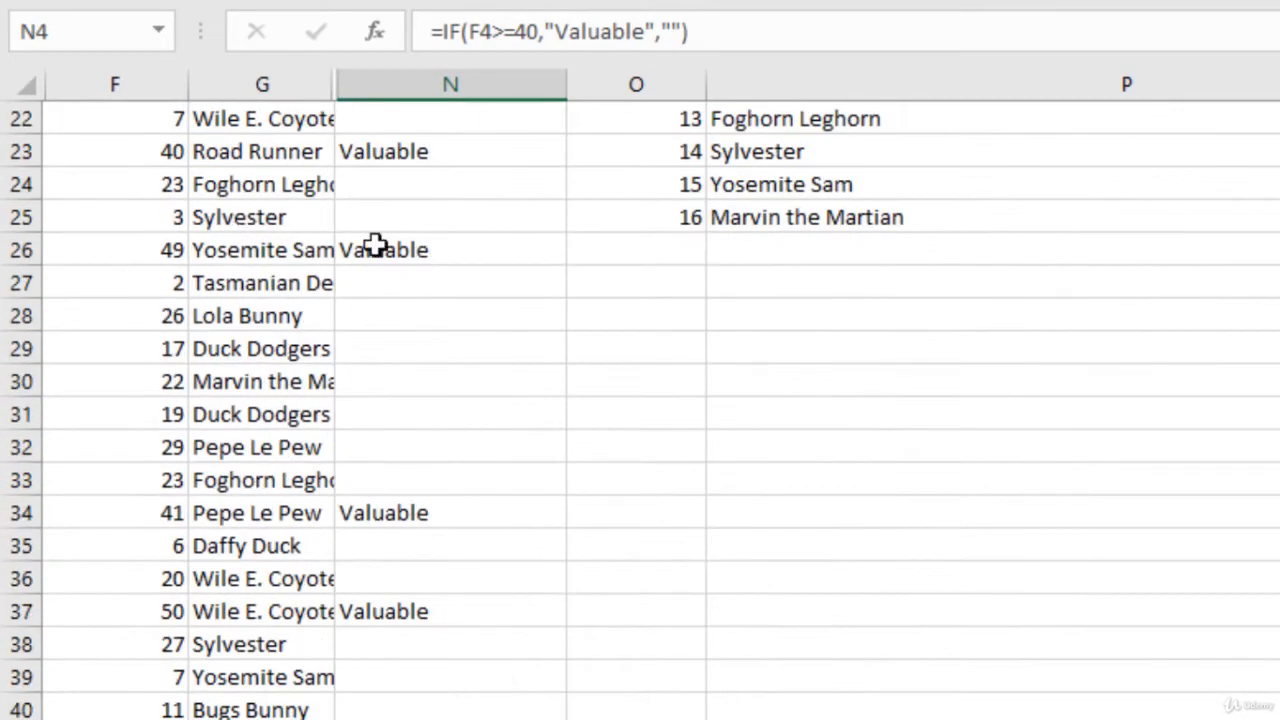
{"action": "left_click", "coordinate": [287, 238]}
{"action": "scroll", "coordinate": [286, 232], "scroll_direction": "down", "scroll_amount": 14}
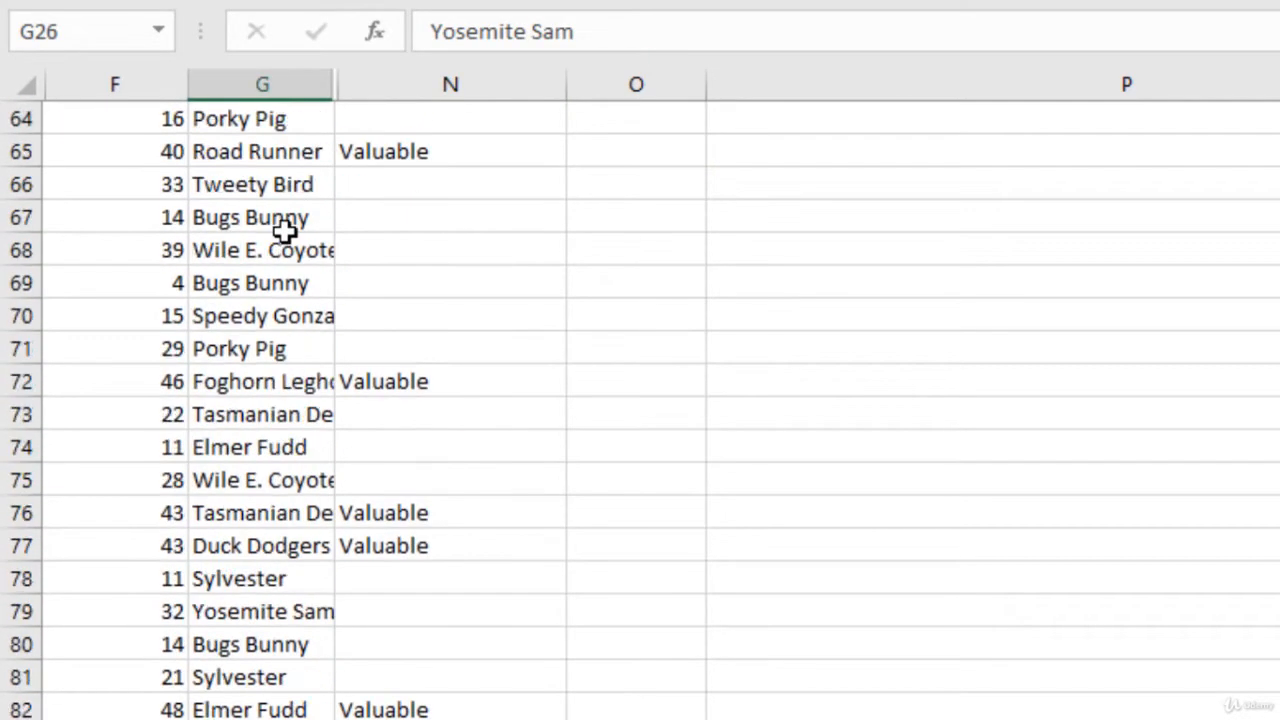
{"action": "scroll", "coordinate": [285, 230], "scroll_direction": "up", "scroll_amount": 20}
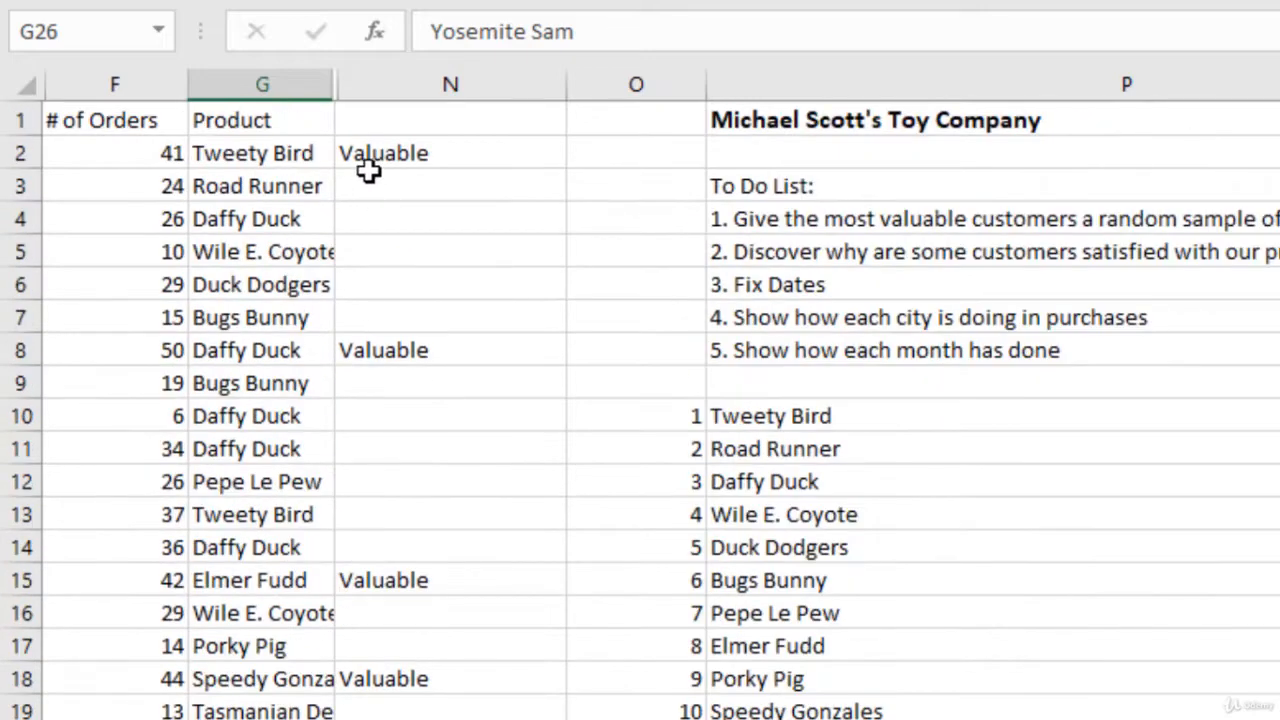
{"action": "left_click", "coordinate": [389, 157]}
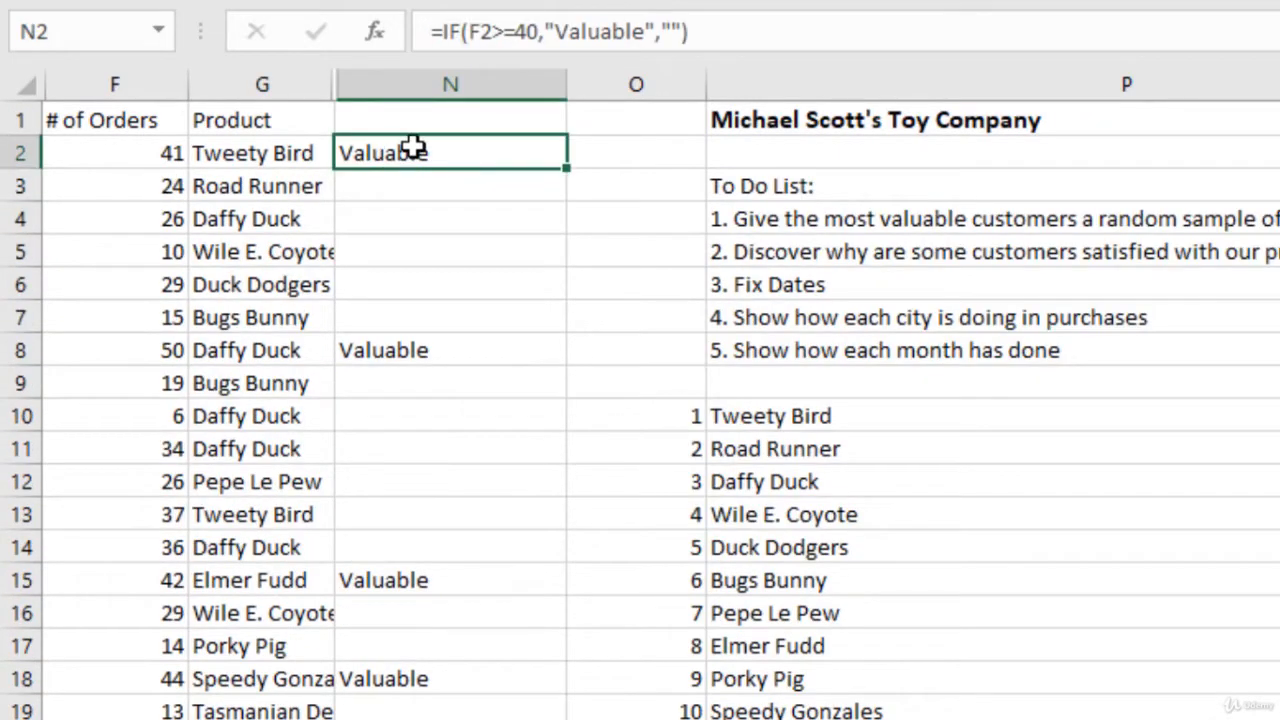
Step: Enter the heading Valuable Customers in N1
{"action": "left_click", "coordinate": [463, 120]}
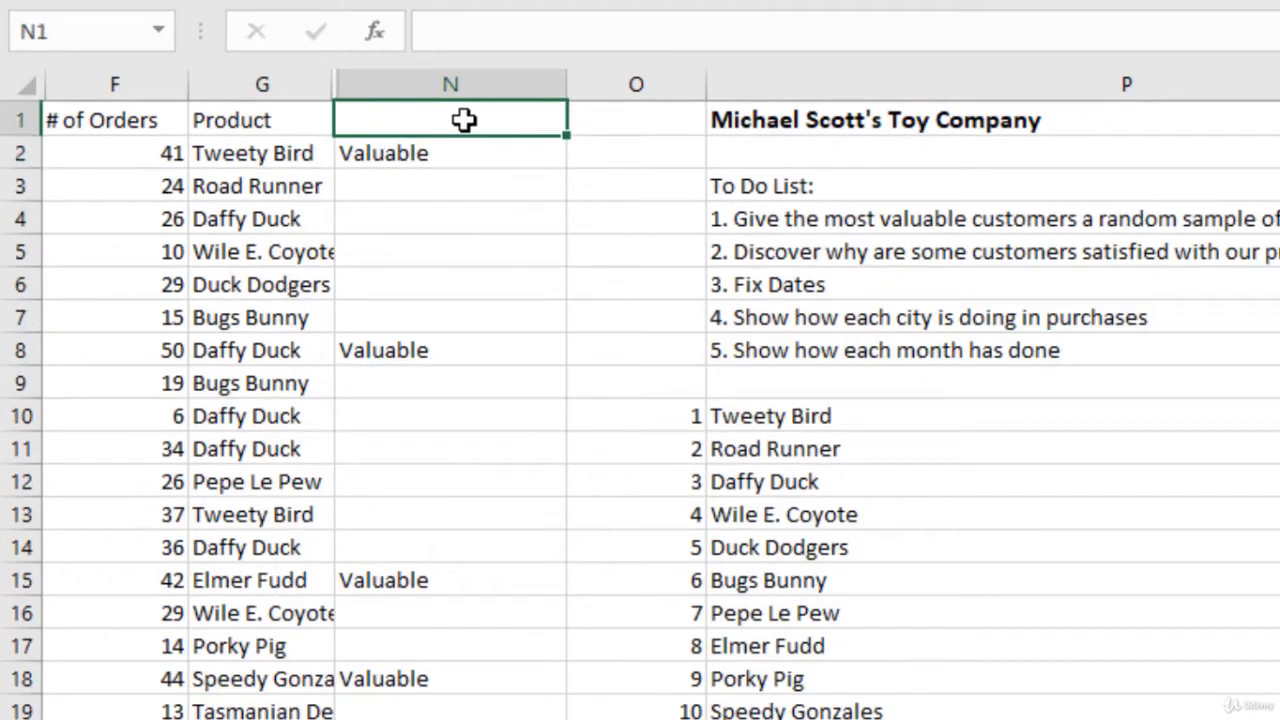
{"action": "type", "text": "Valuabel"}
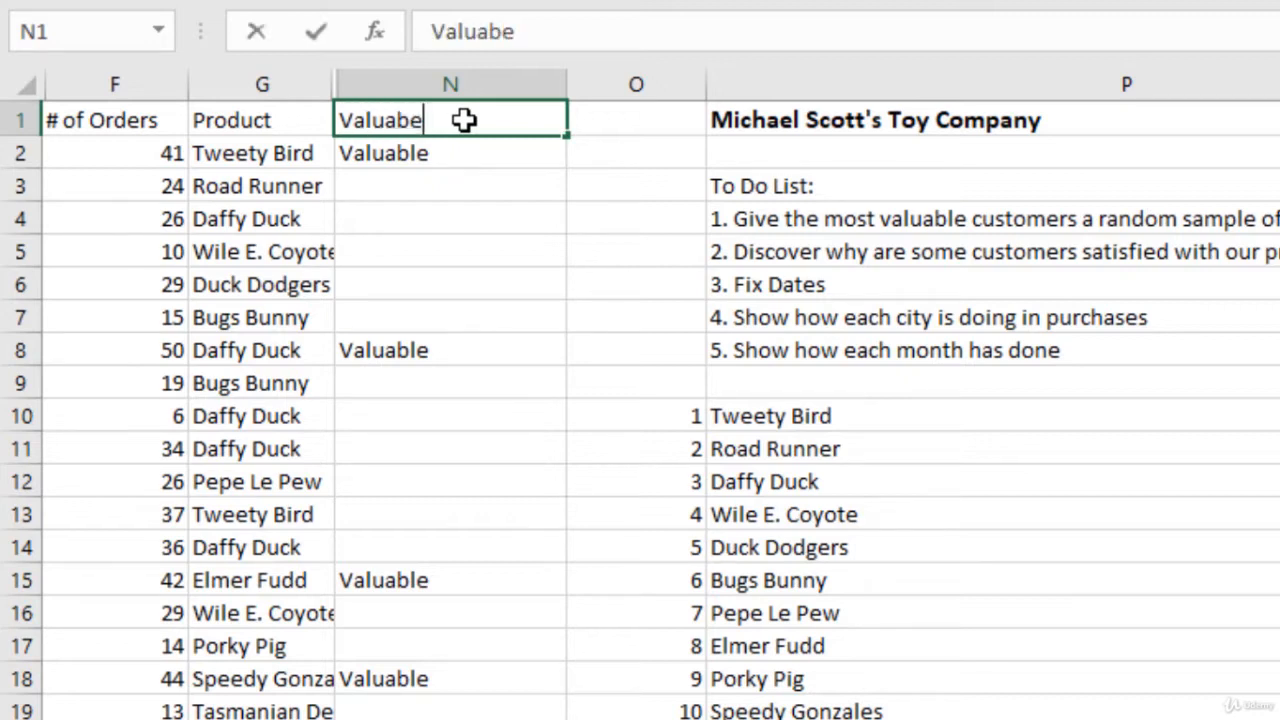
{"action": "key", "text": "BackSpace"}
{"action": "key", "text": "BackSpace"}
{"action": "type", "text": "le Custo"}
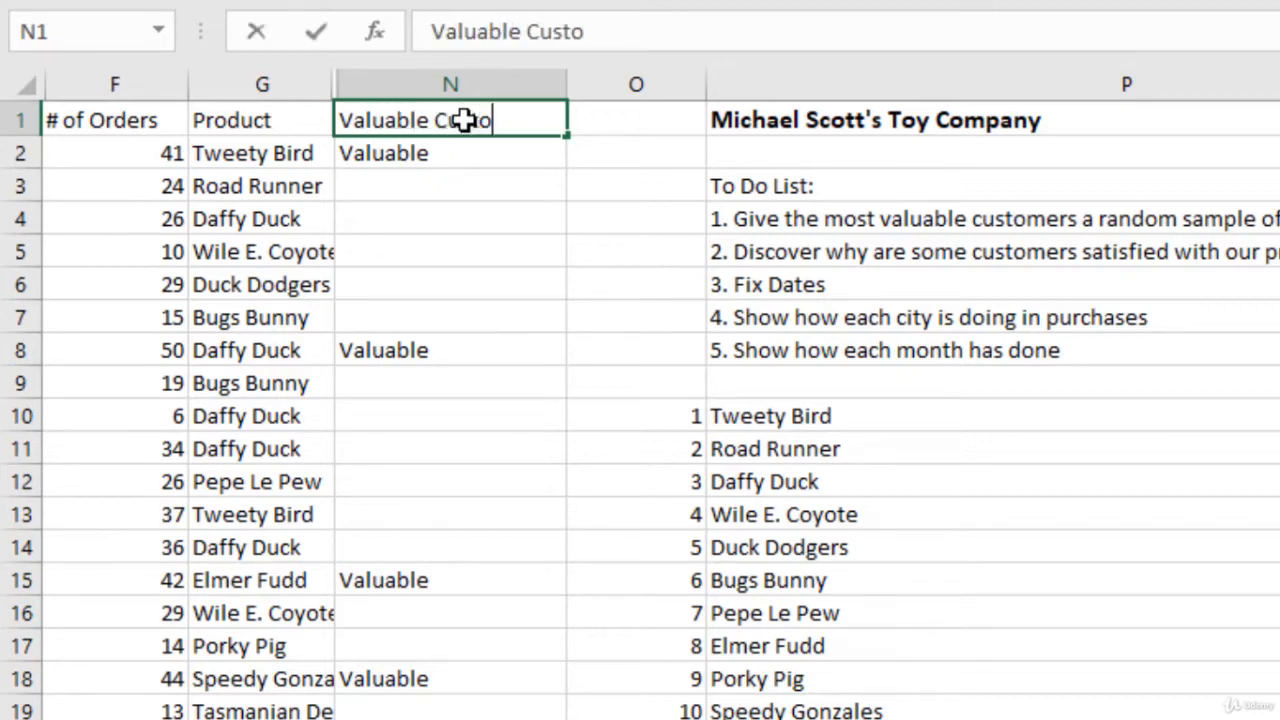
{"action": "type", "text": "mers"}
{"action": "key", "text": "Return"}
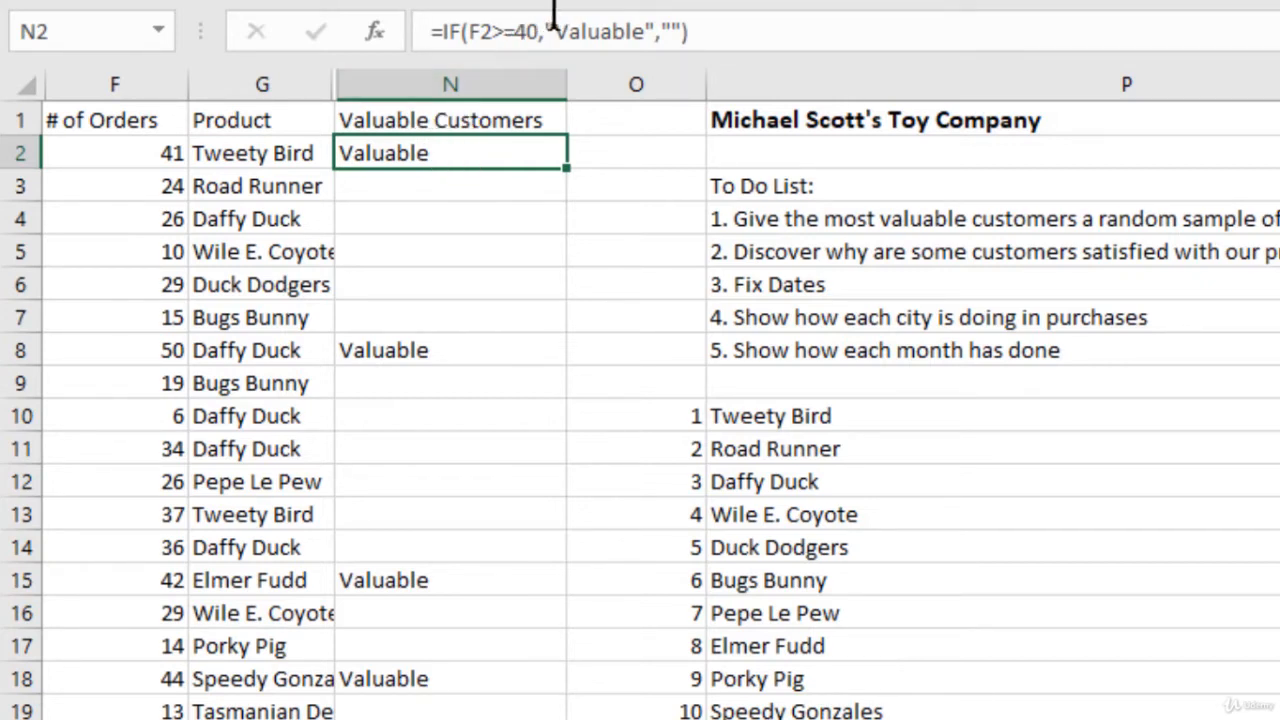
Step: Change the value-if-true argument of the IF formula in N2 to the number 2
{"action": "left_click", "coordinate": [652, 31]}
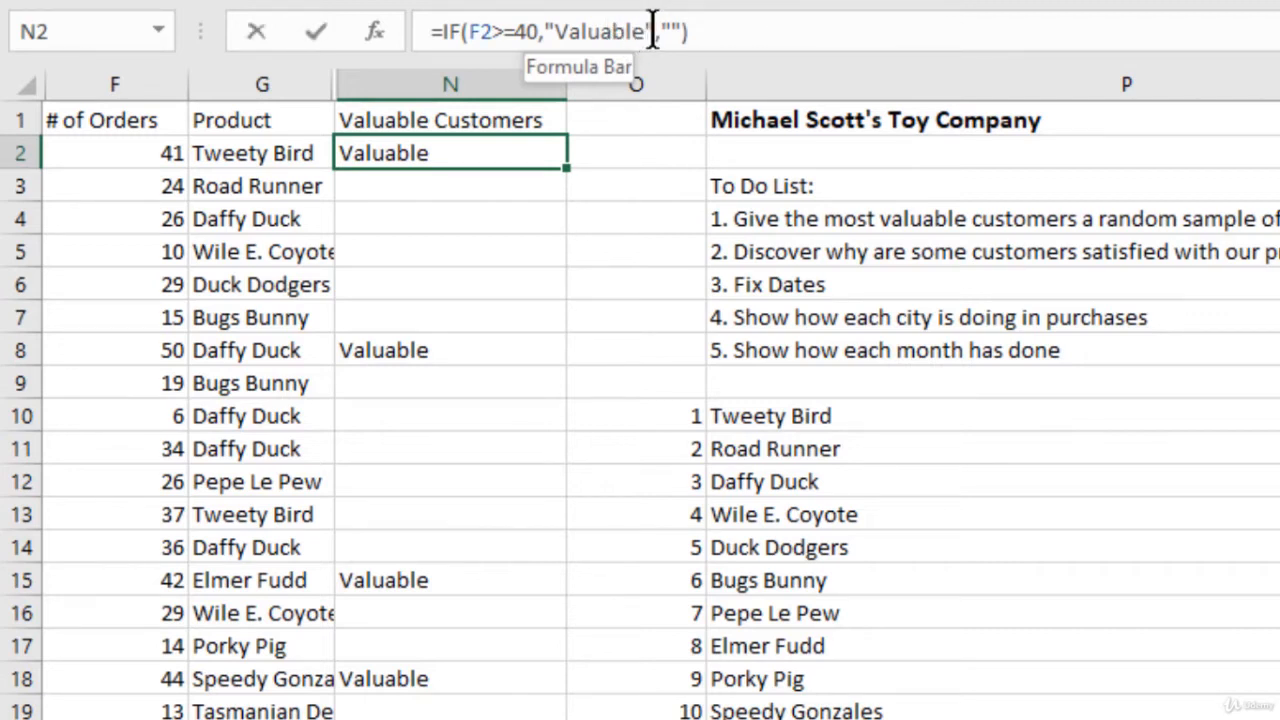
{"action": "left_click_drag", "start_coordinate": [655, 31], "coordinate": [540, 31]}
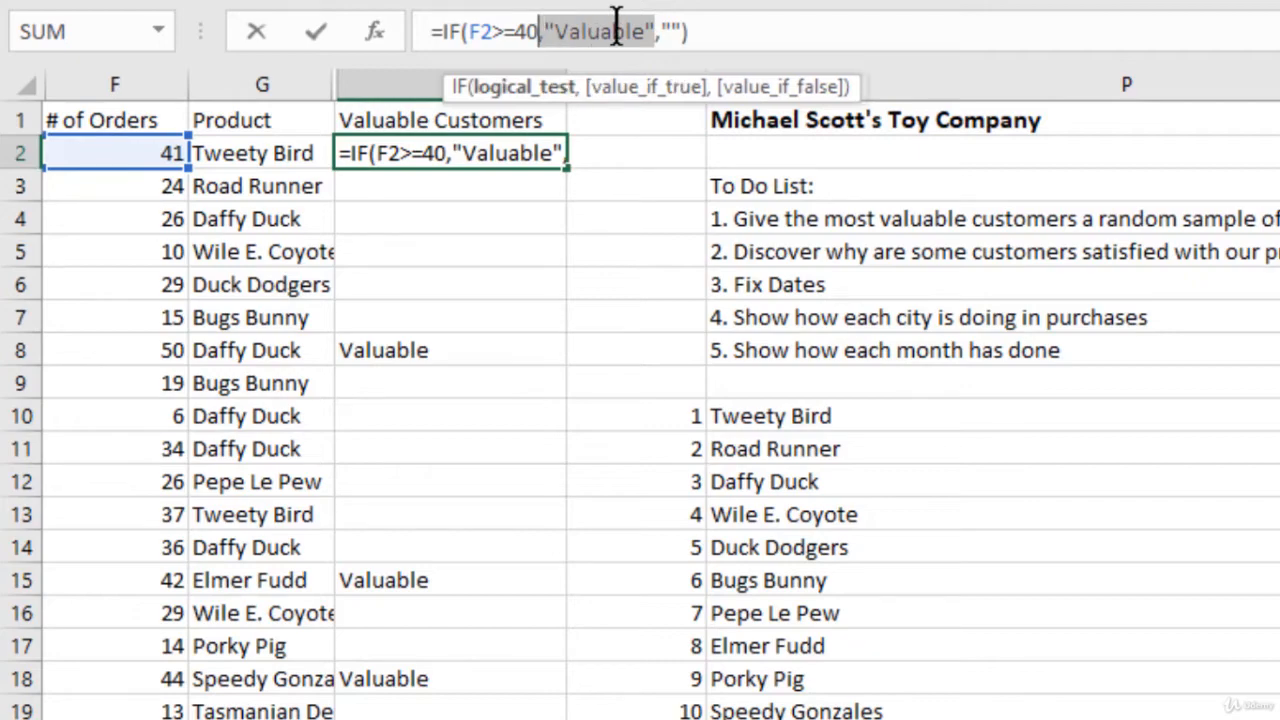
{"action": "type", "text": "2"}
{"action": "key", "text": "Return"}
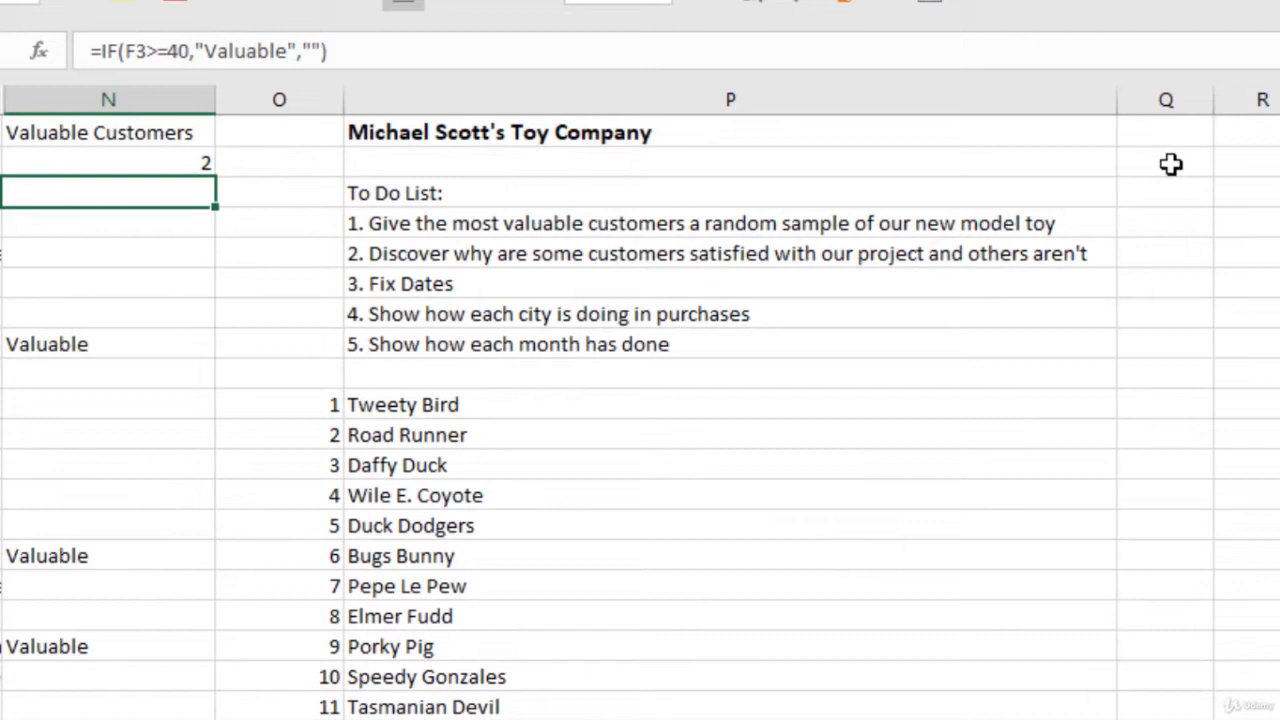
Step: Try making the IF formula in N2 return the word valuable from helper cell Q2, and clear Q2
{"action": "left_click", "coordinate": [1171, 165]}
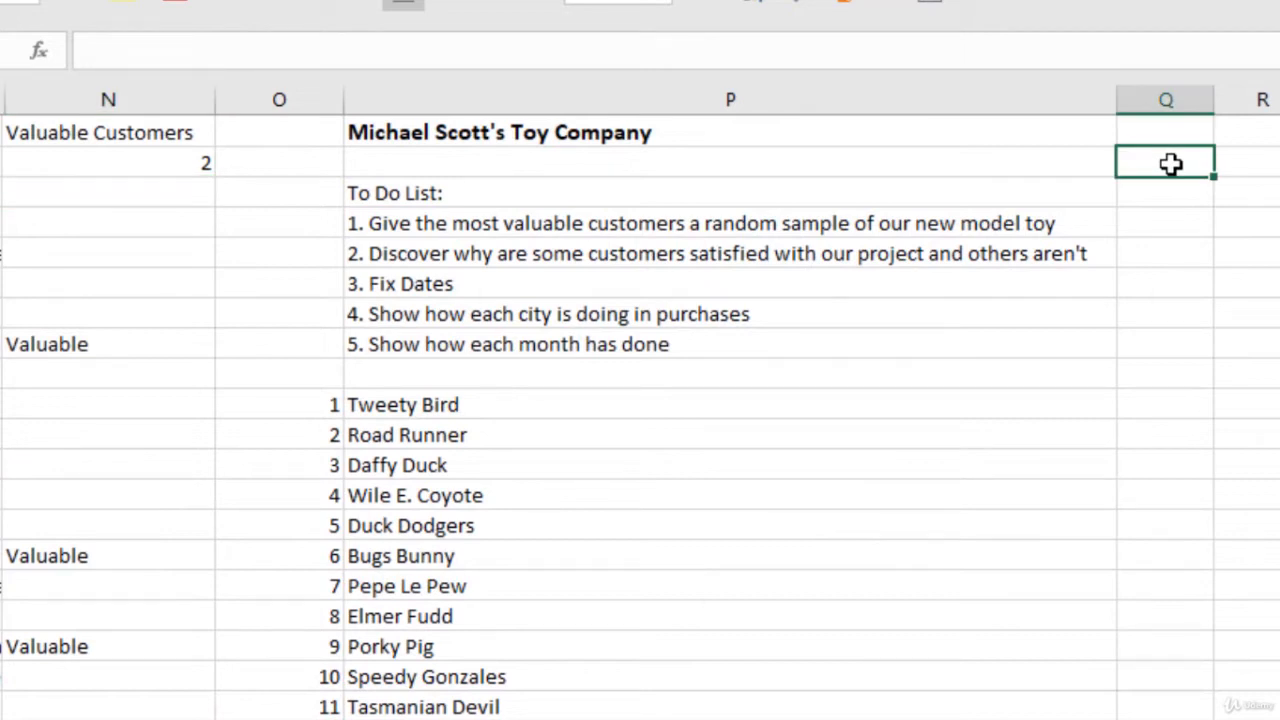
{"action": "type", "text": "valuable"}
{"action": "key", "text": "Return"}
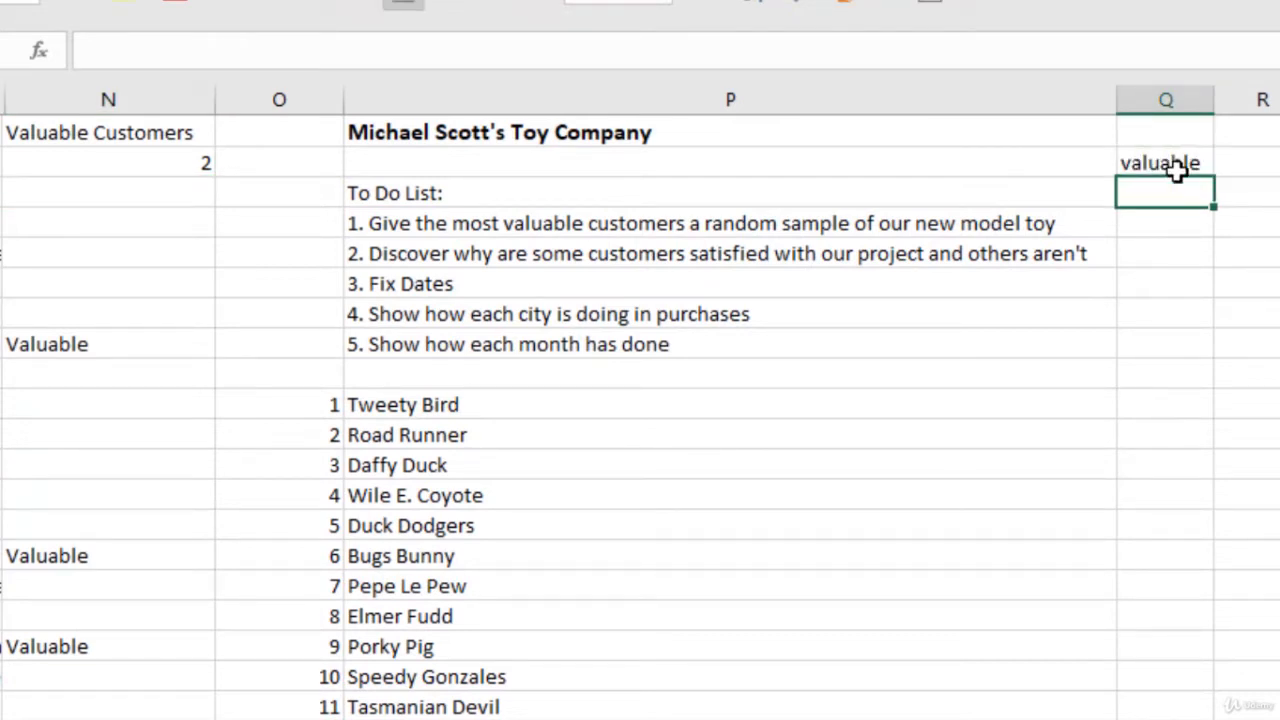
{"action": "left_click", "coordinate": [168, 163]}
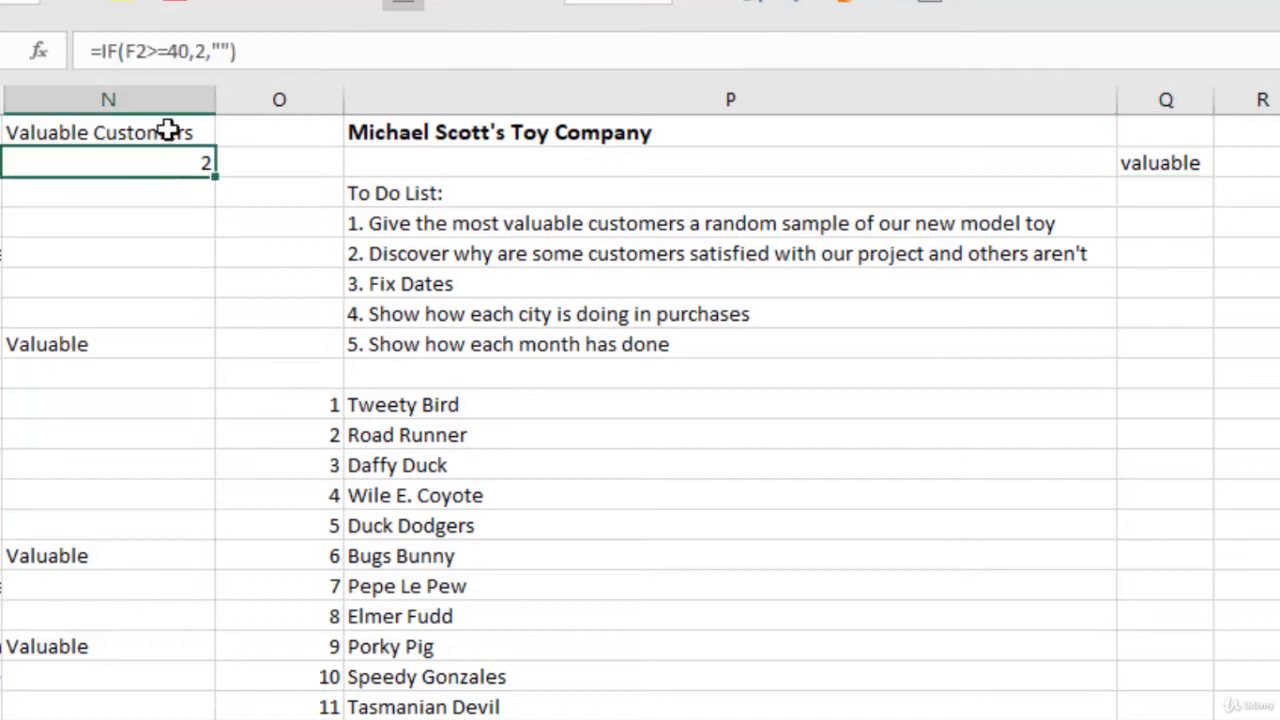
{"action": "left_click", "coordinate": [197, 50]}
{"action": "key", "text": "Delete"}
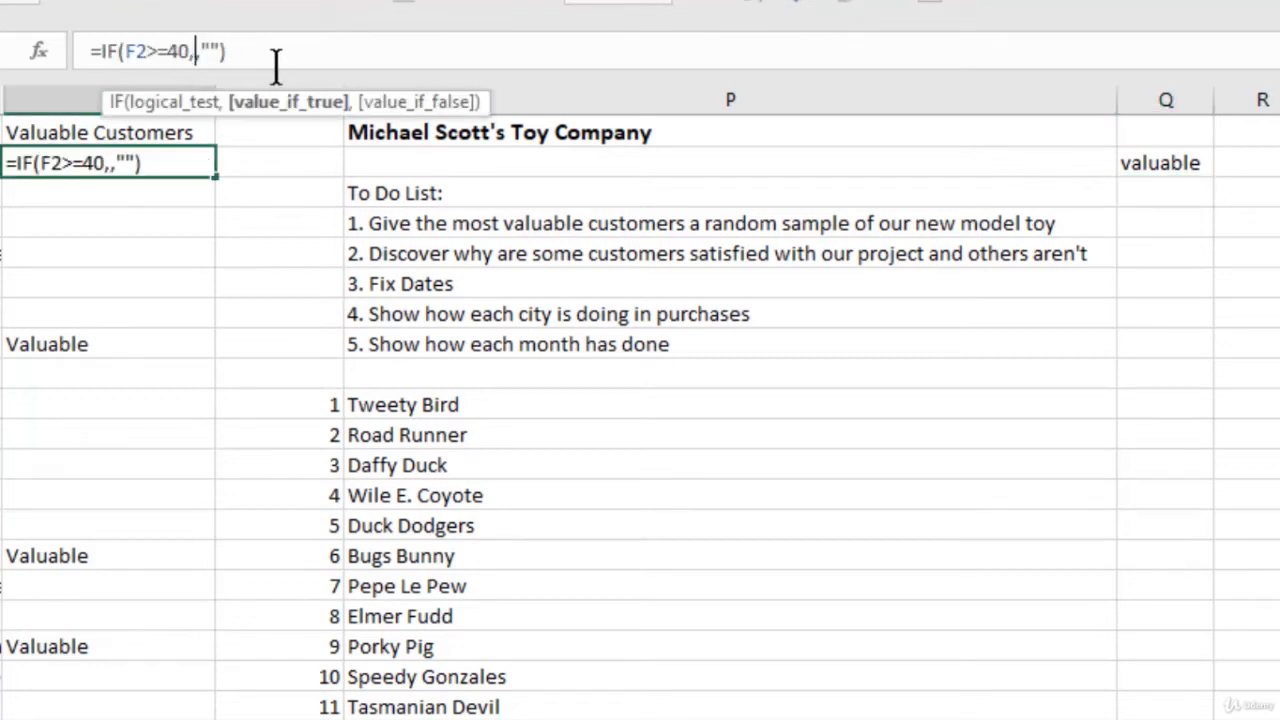
{"action": "left_click", "coordinate": [1147, 162]}
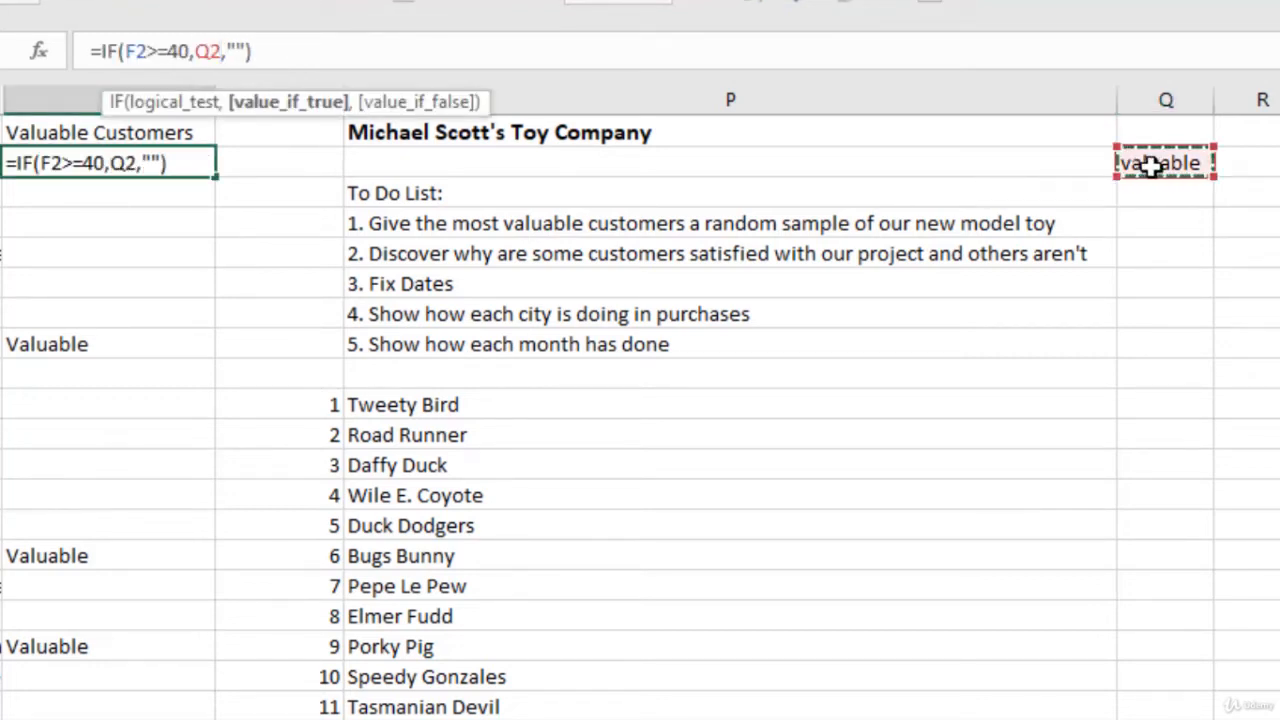
{"action": "key", "text": "Return"}
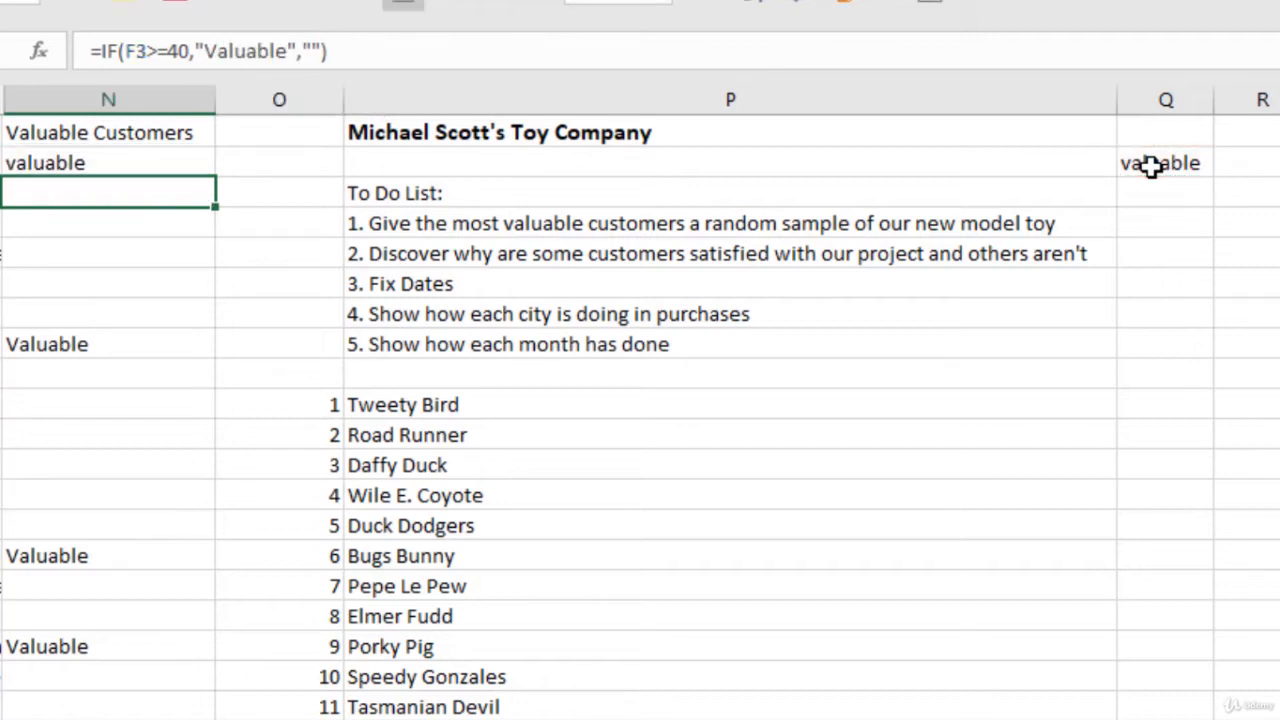
{"action": "key", "text": "Up"}
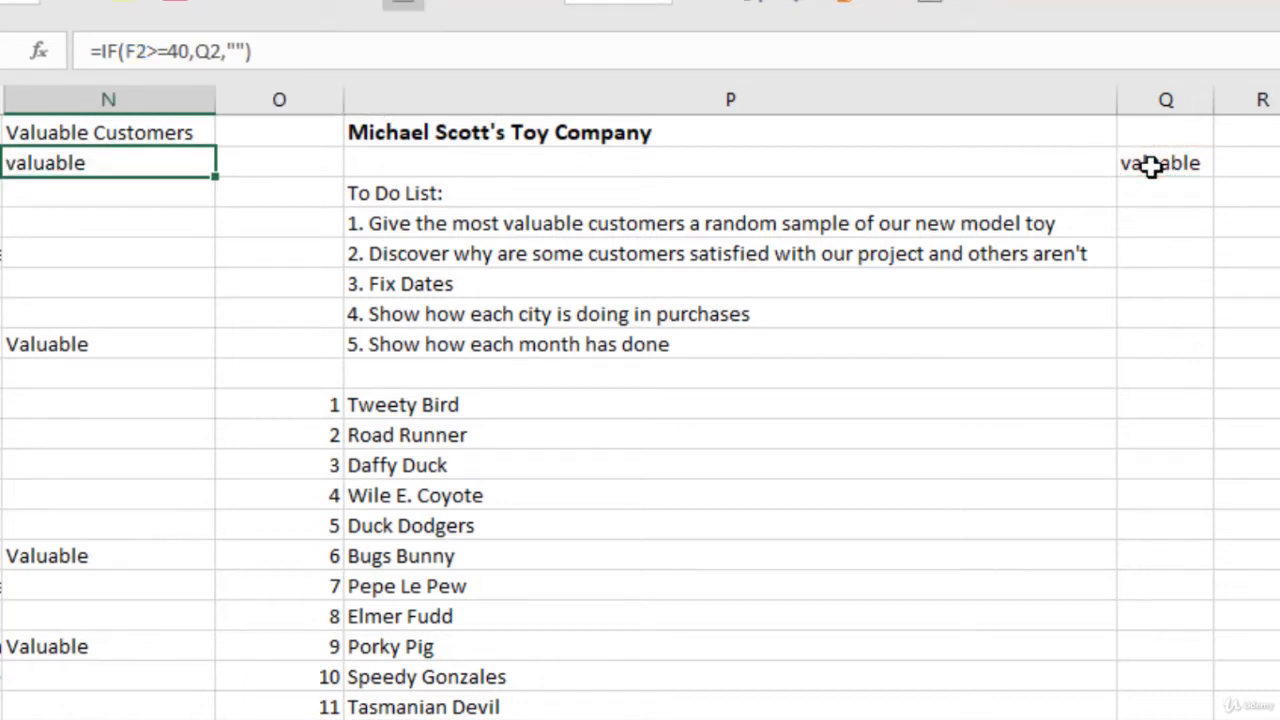
{"action": "left_click", "coordinate": [1152, 167]}
{"action": "key", "text": "Delete"}
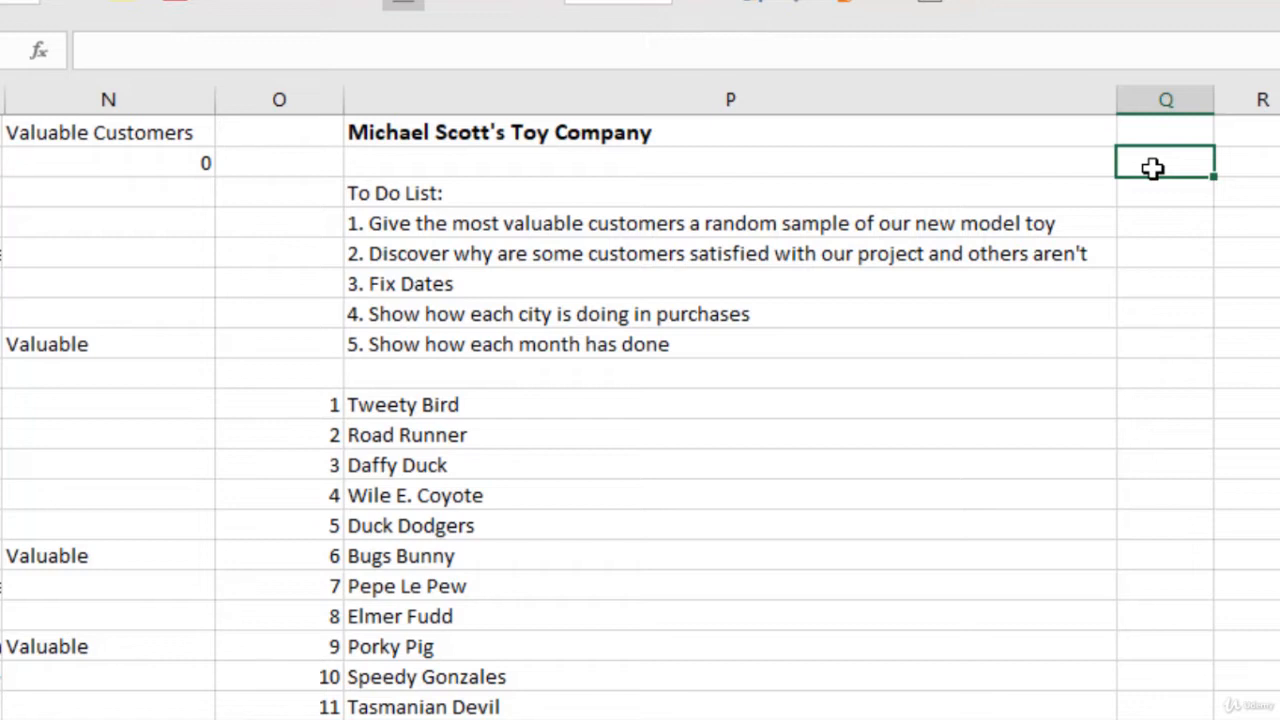
Step: Replace the Q2 reference in N2's IF formula with a nested VLOOKUP function using 5 as the lookup value
{"action": "left_click", "coordinate": [120, 167]}
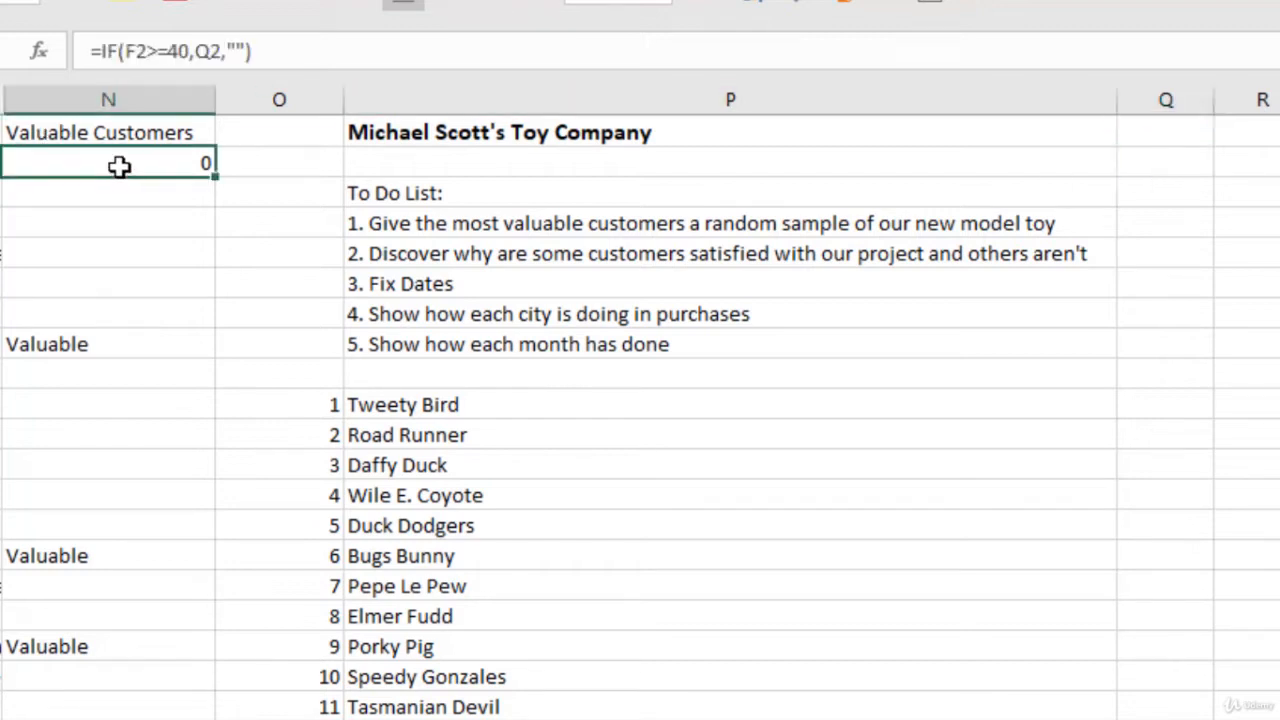
{"action": "left_click", "coordinate": [217, 40]}
{"action": "double_click", "coordinate": [201, 42]}
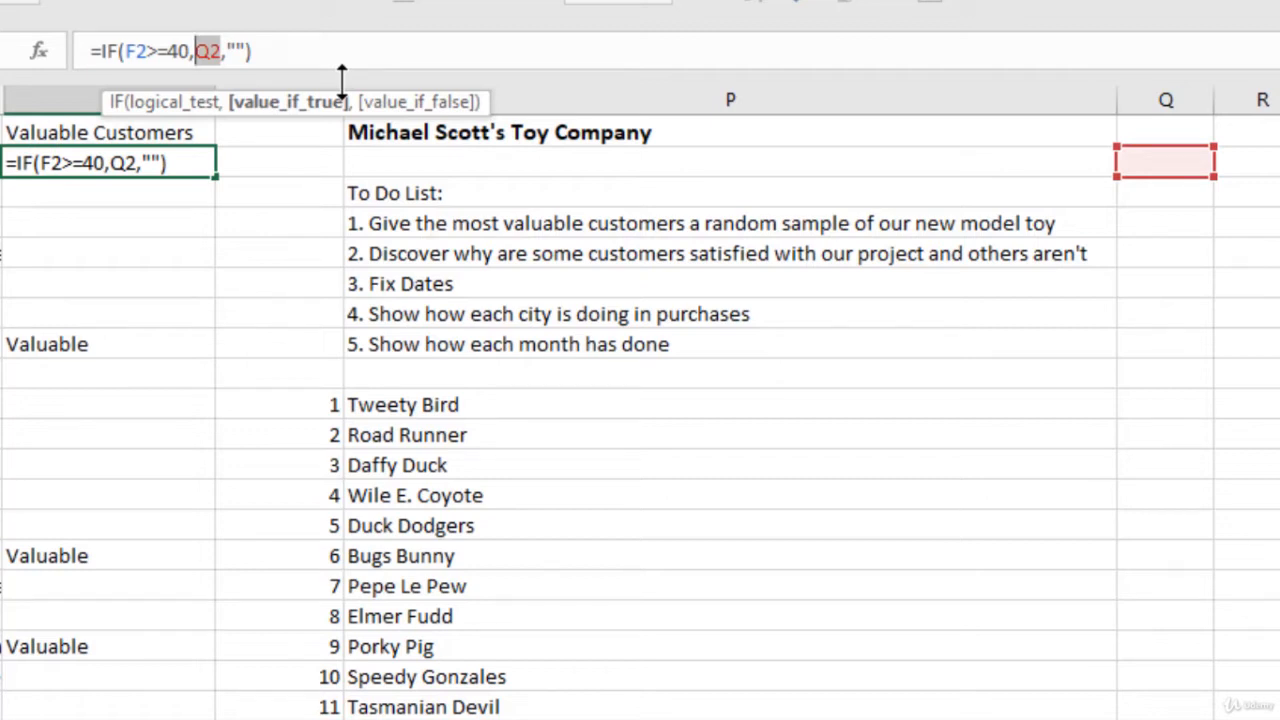
{"action": "type", "text": "vlo"}
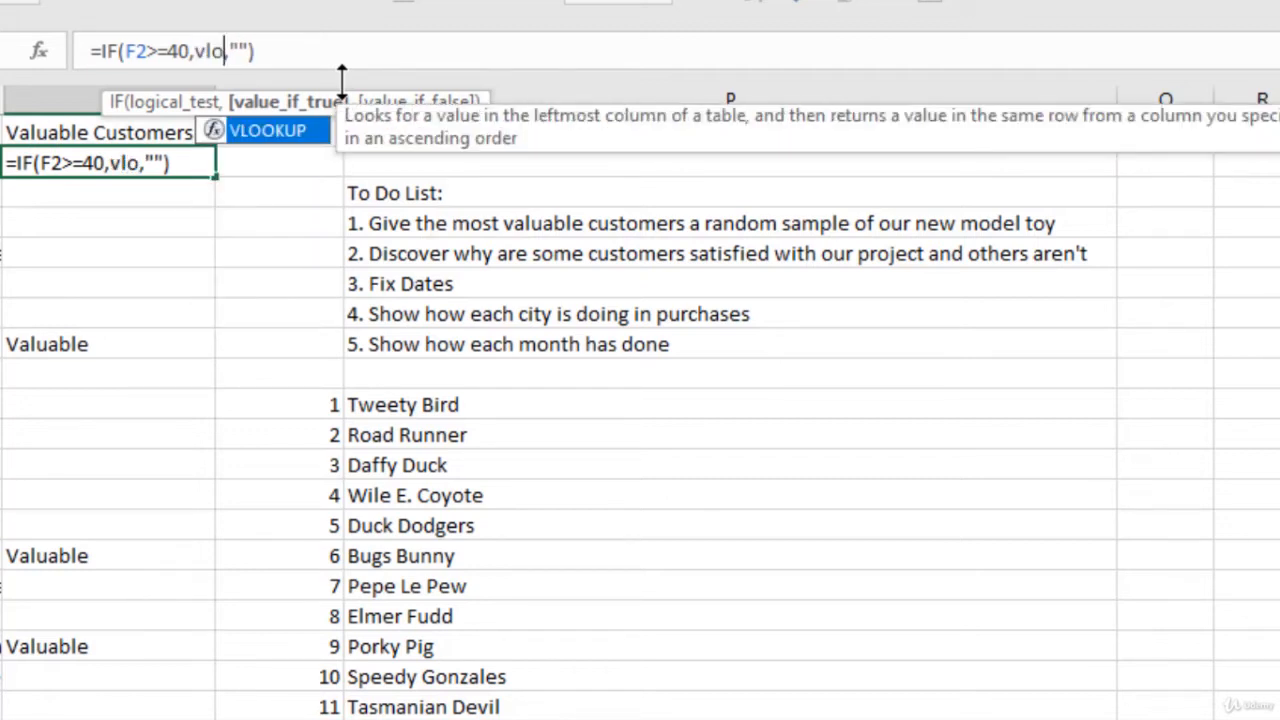
{"action": "key", "text": "Tab"}
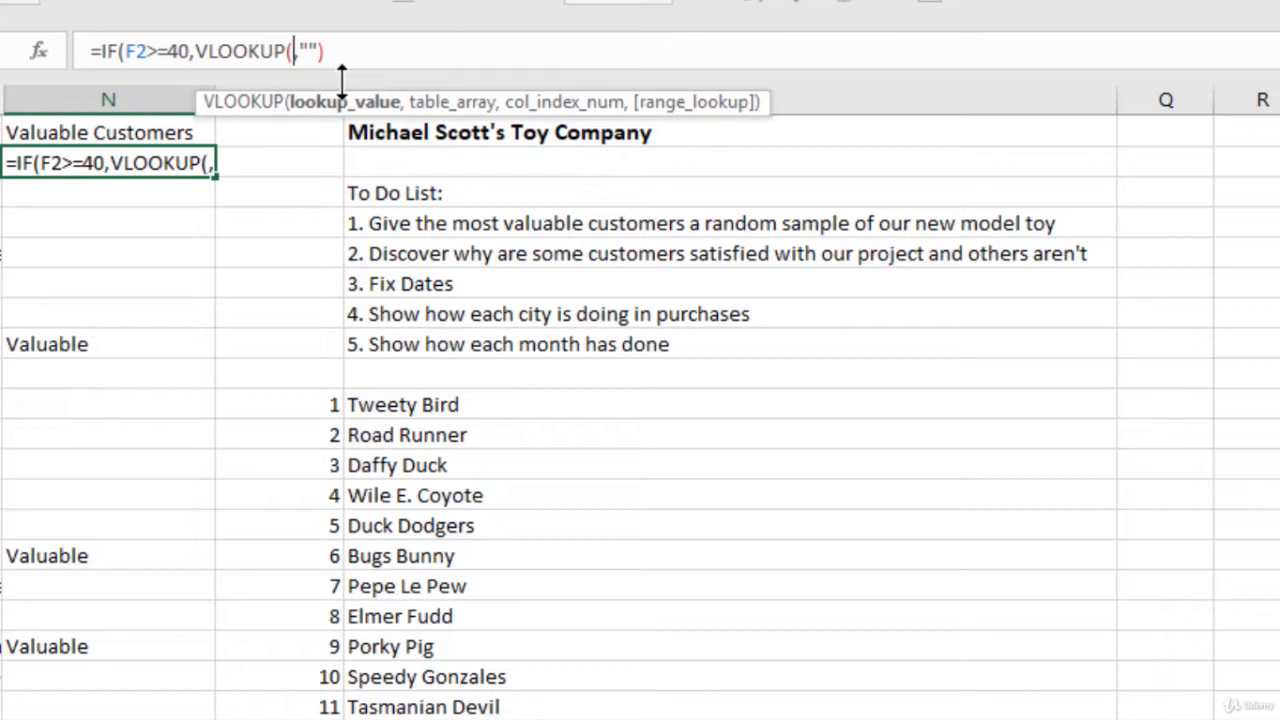
{"action": "type", "text": "5"}
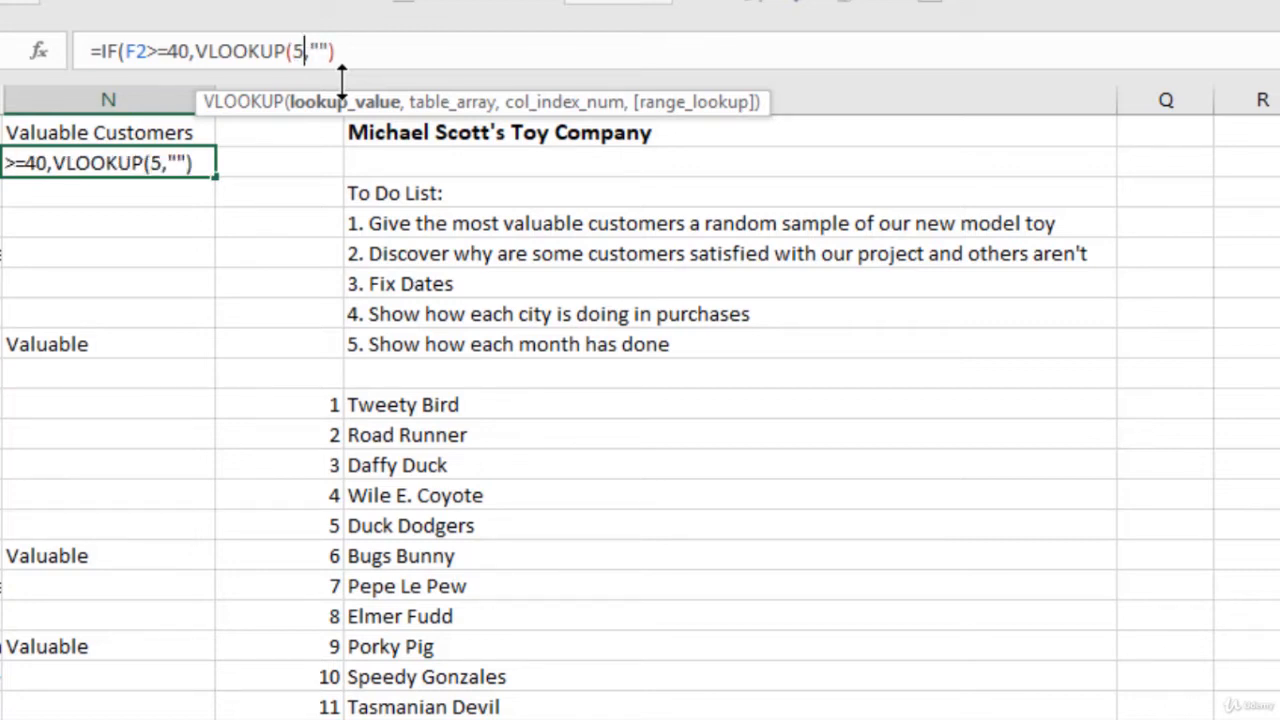
{"action": "type", "text": ","}
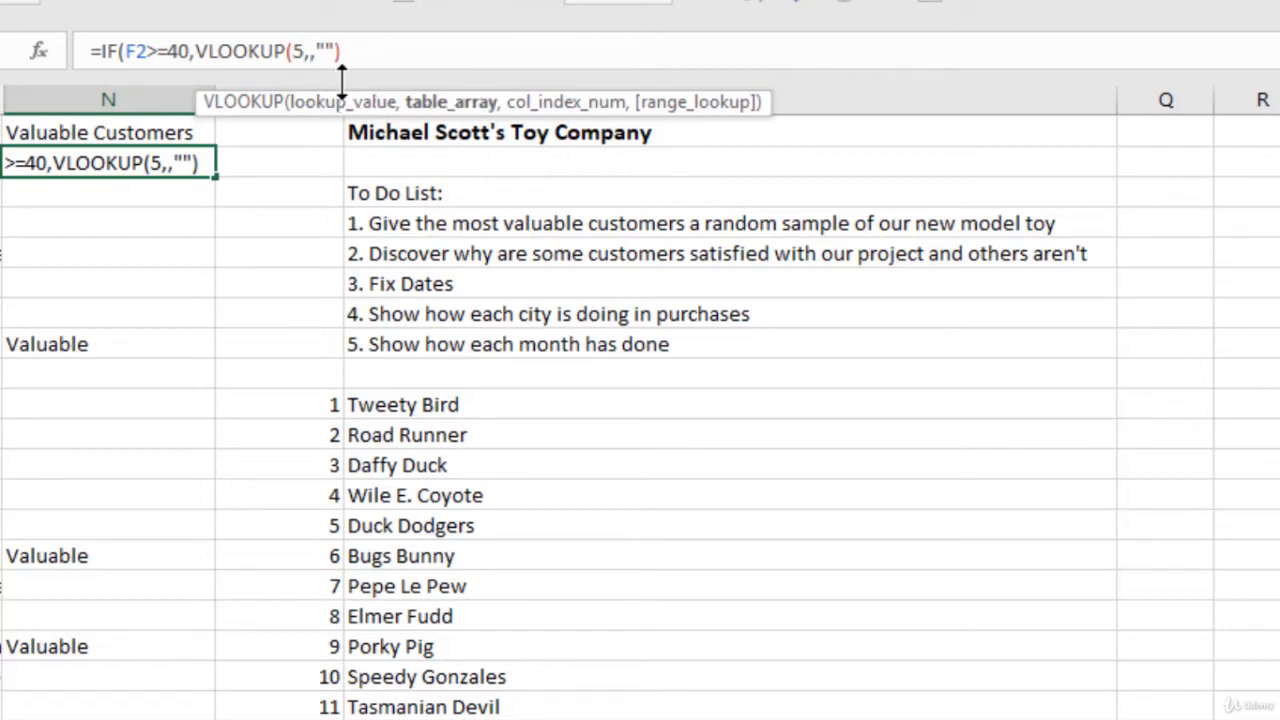
Step: Set the VLOOKUP table array to the numbered product list as the absolute range $O$10:$P$25
{"action": "left_click", "coordinate": [297, 405]}
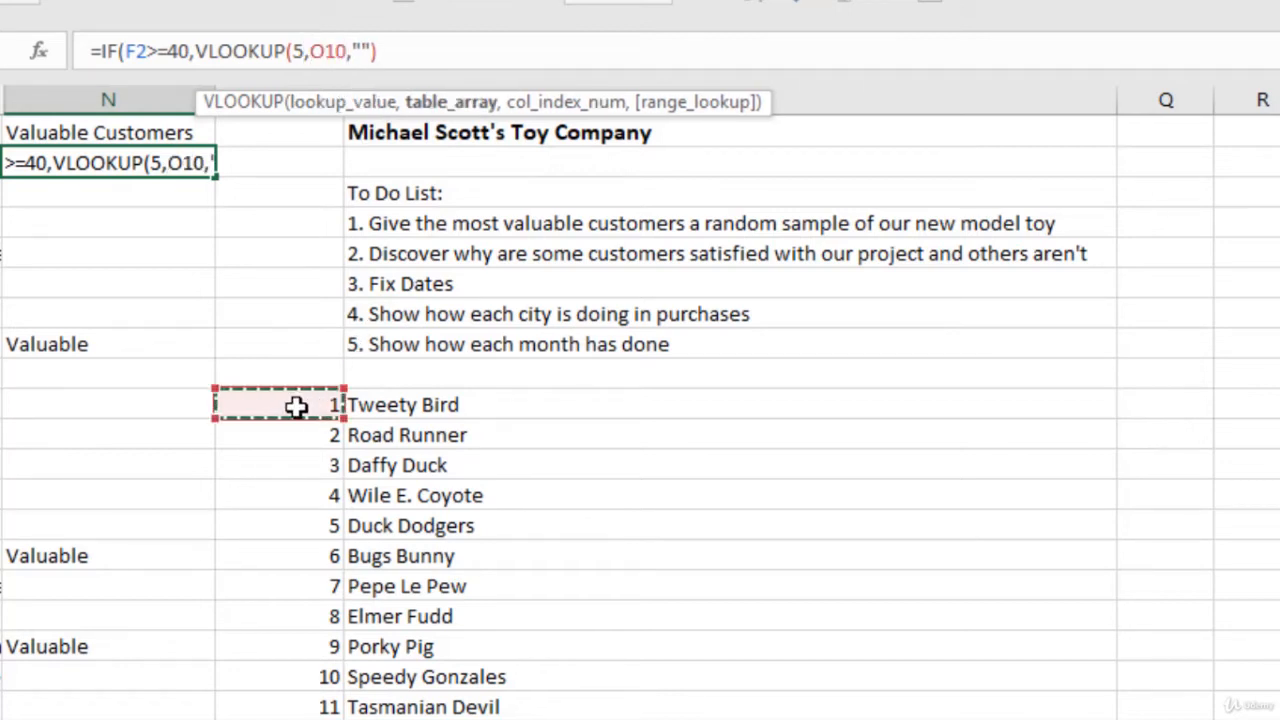
{"action": "key", "text": "shift+Right"}
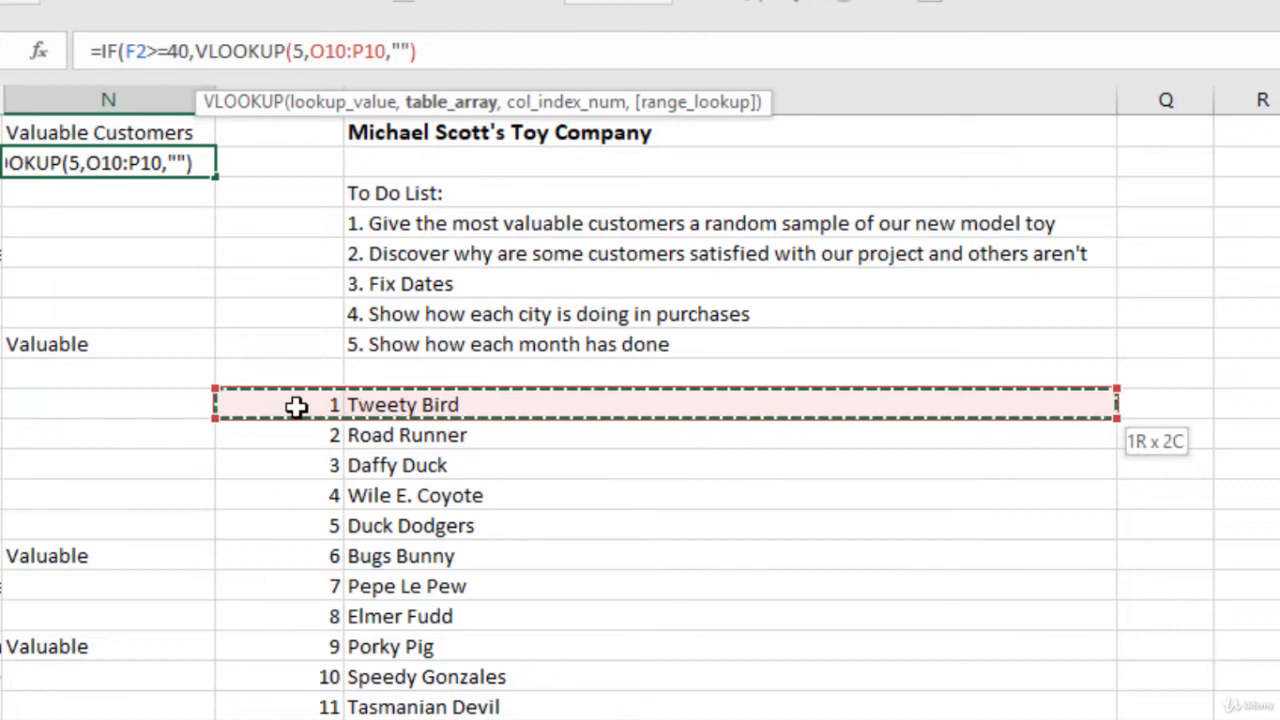
{"action": "key", "text": "ctrl+shift+Down"}
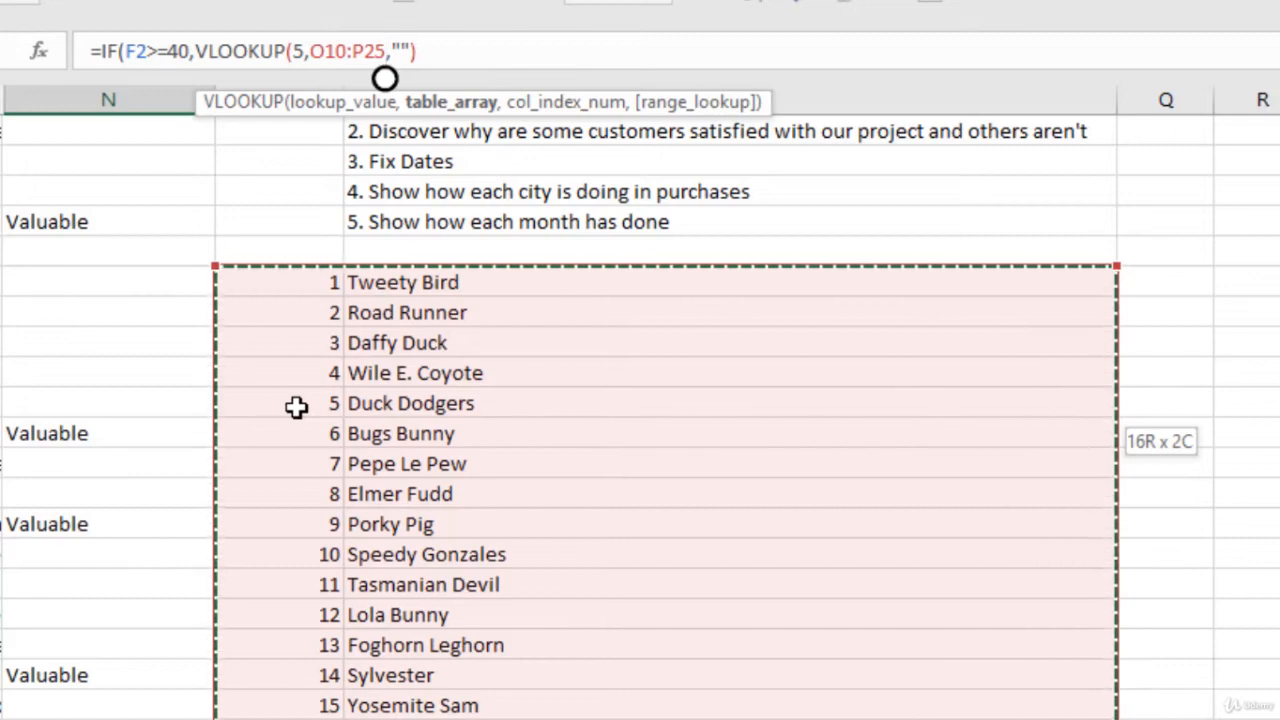
{"action": "key", "text": "F4"}
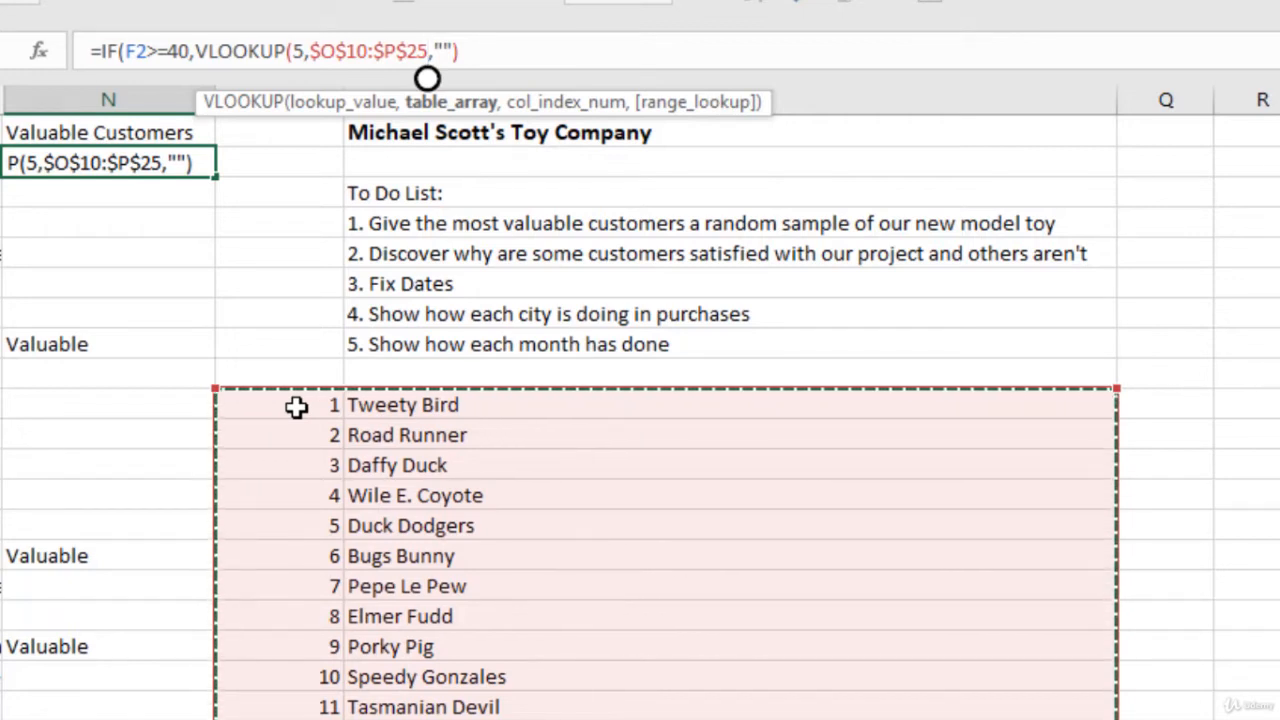
Step: Complete the VLOOKUP in N2 with column index 2 and FALSE for an exact match, and enter the formula
{"action": "type", "text": ",2"}
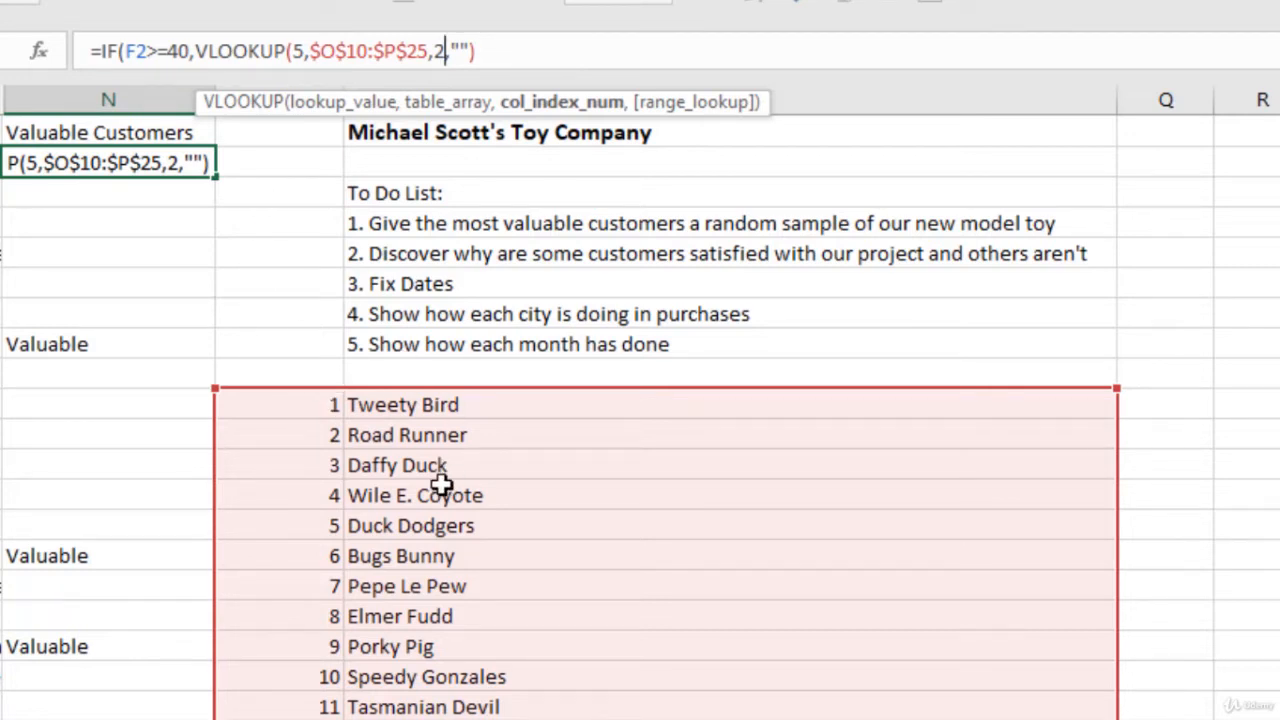
{"action": "type", "text": ","}
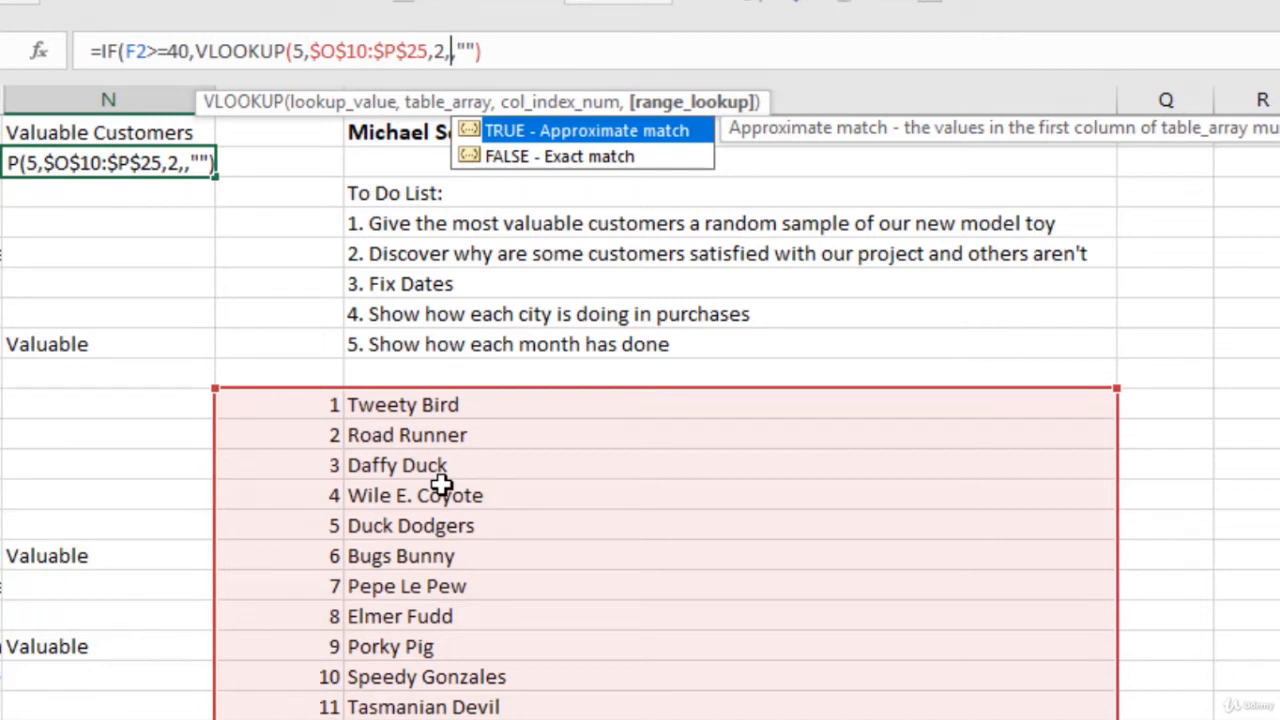
{"action": "type", "text": "false"}
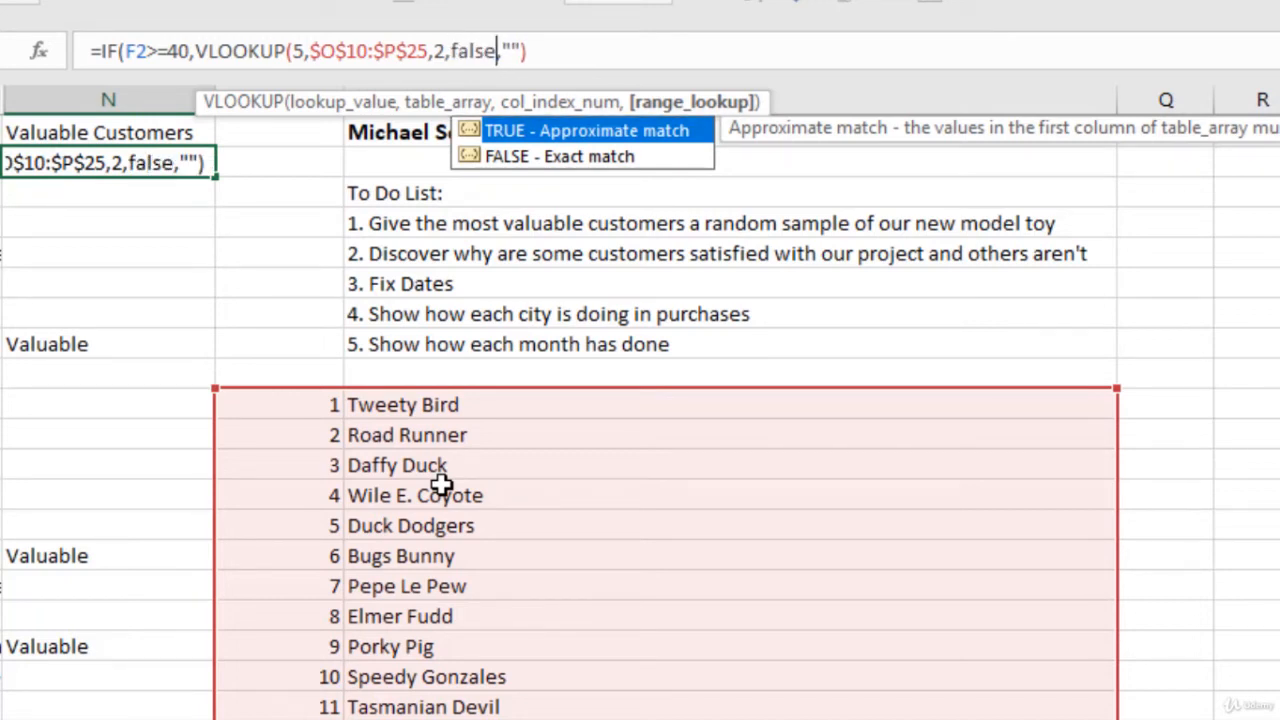
{"action": "type", "text": ")"}
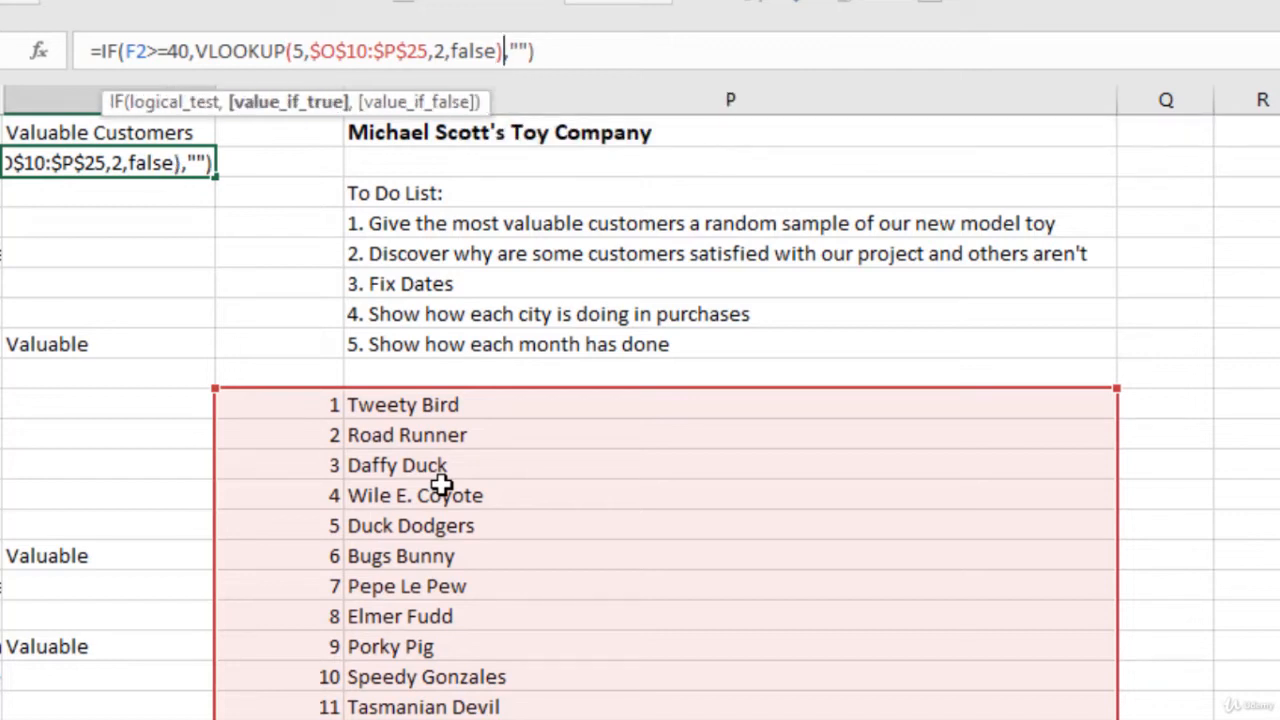
{"action": "key", "text": "Return"}
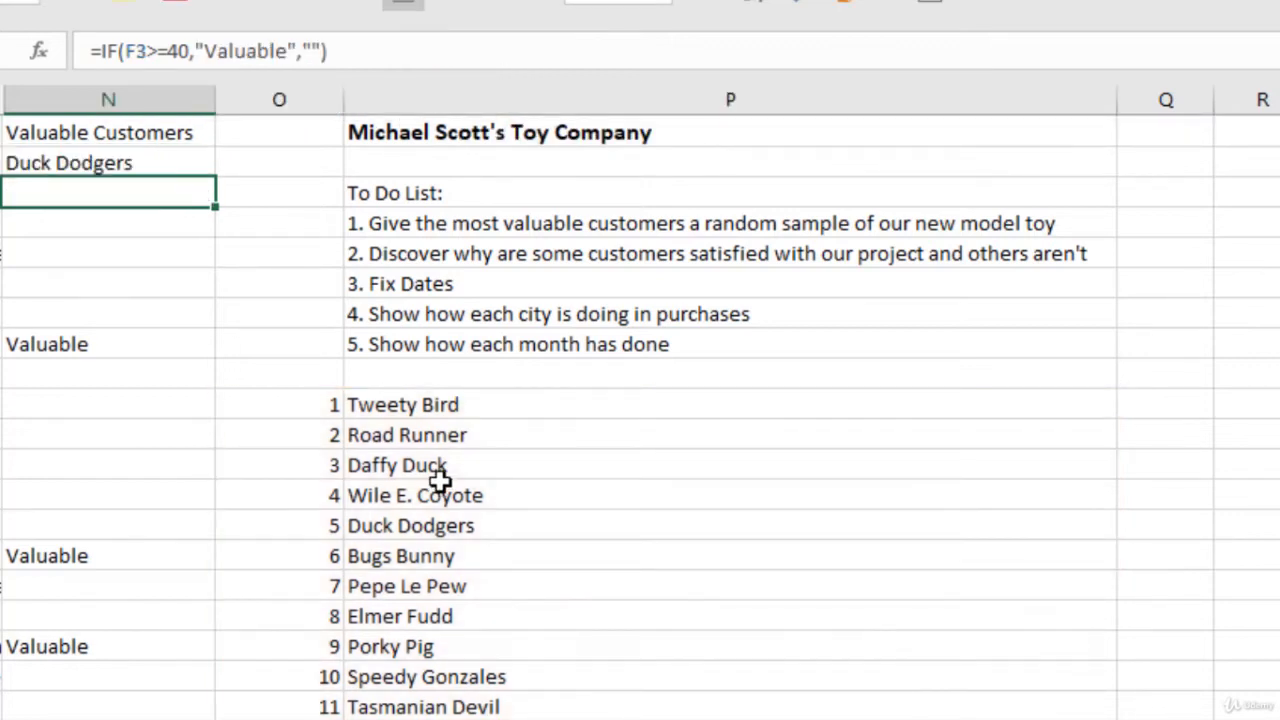
Step: Examine the VLOOKUP arguments inside N2's IF formula and compare them with the formula in N3
{"action": "left_click", "coordinate": [114, 165]}
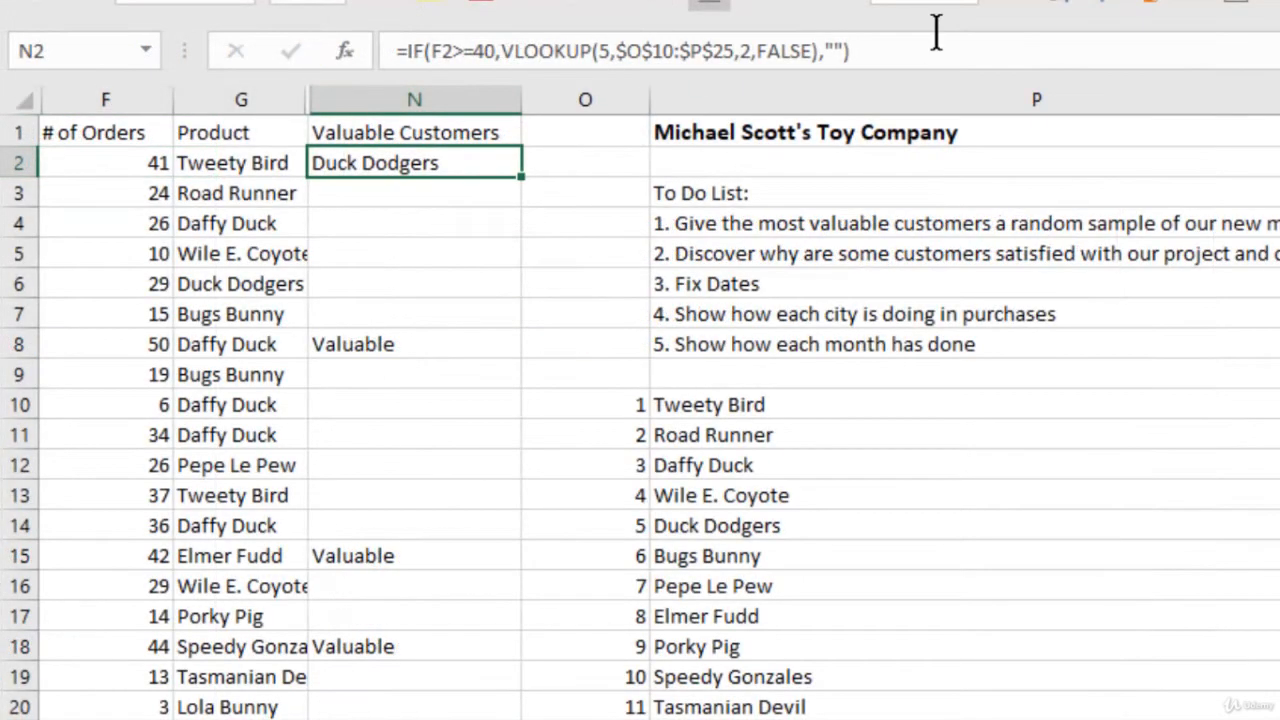
{"action": "left_click", "coordinate": [935, 32]}
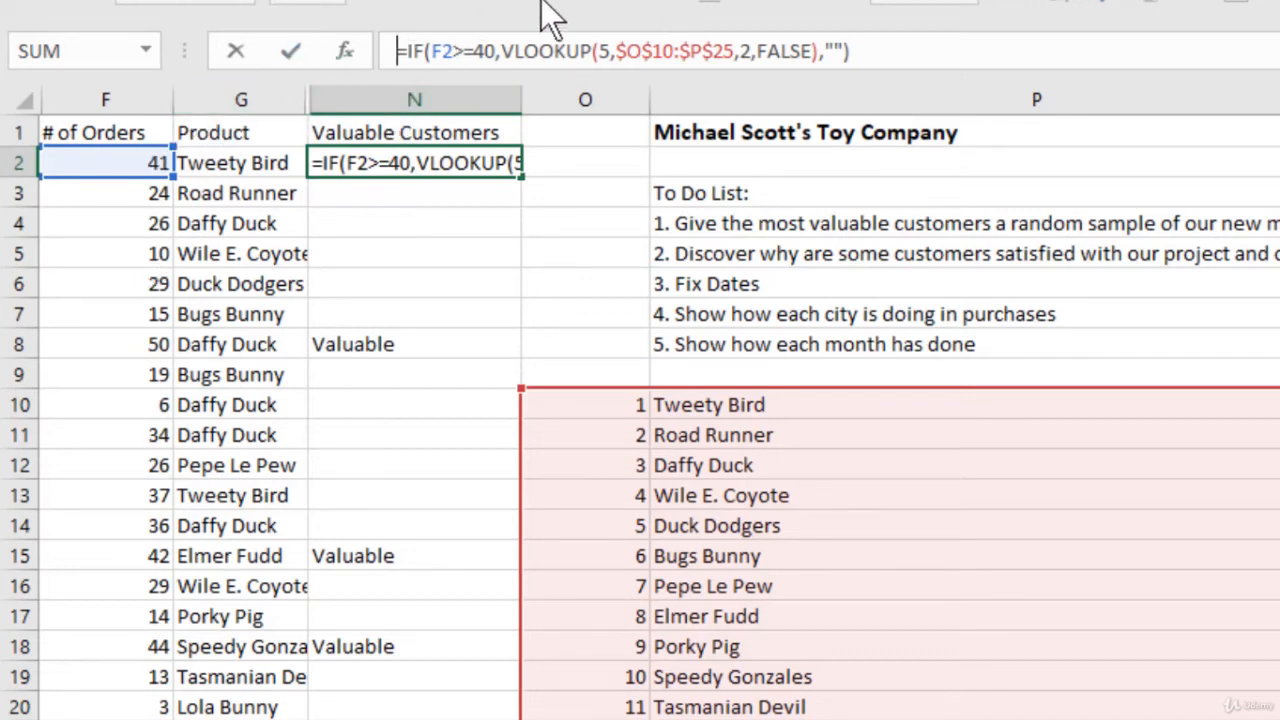
{"action": "left_click", "coordinate": [558, 51]}
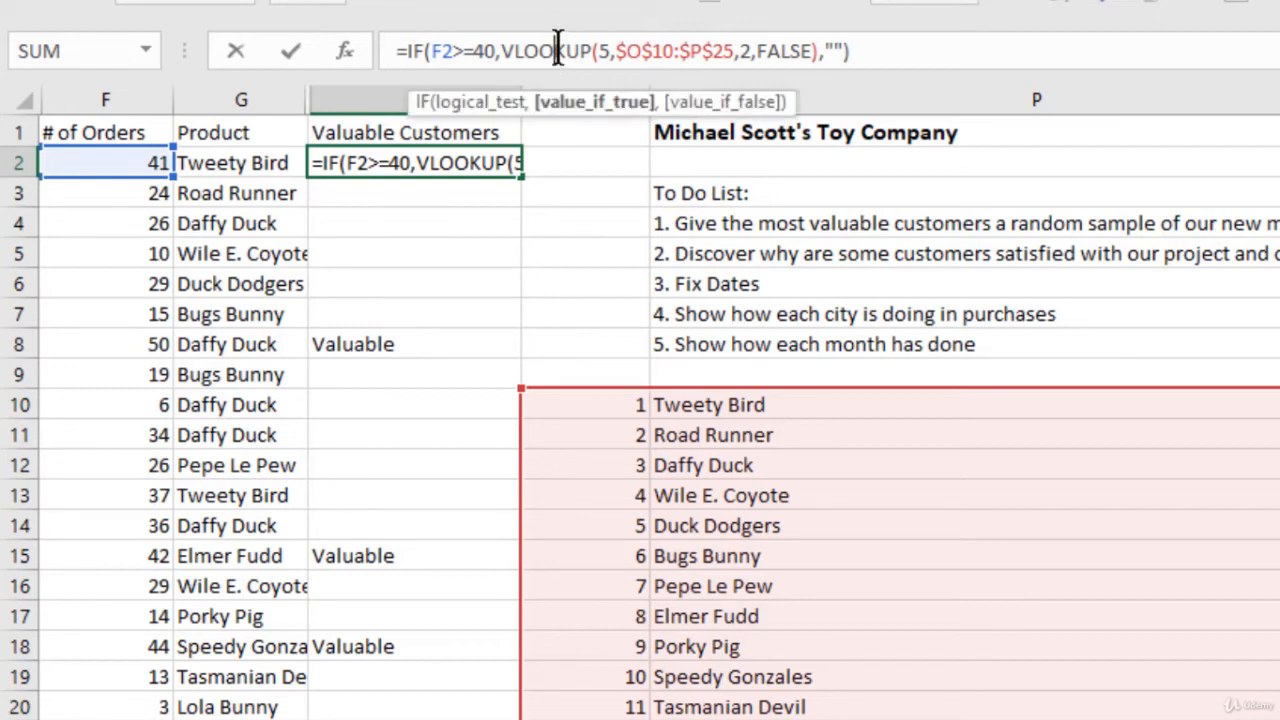
{"action": "left_click", "coordinate": [607, 45]}
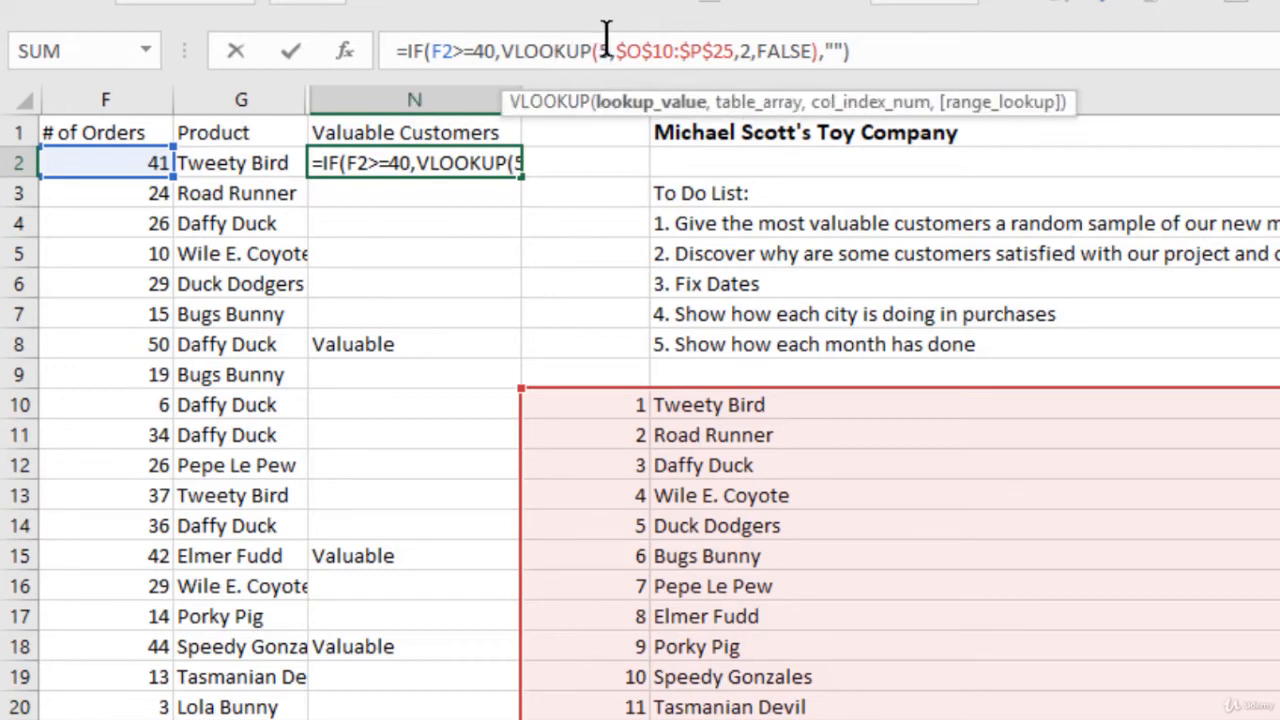
{"action": "left_click", "coordinate": [680, 45]}
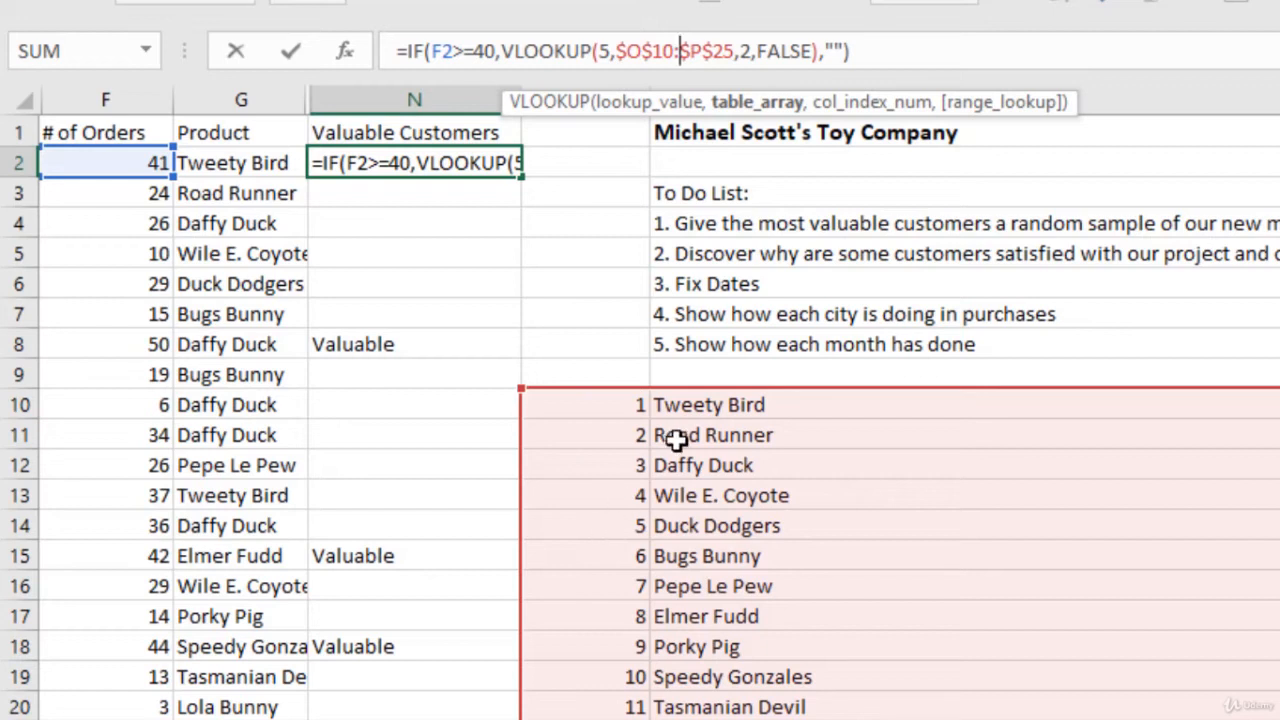
{"action": "left_click", "coordinate": [908, 52]}
{"action": "key", "text": "Return"}
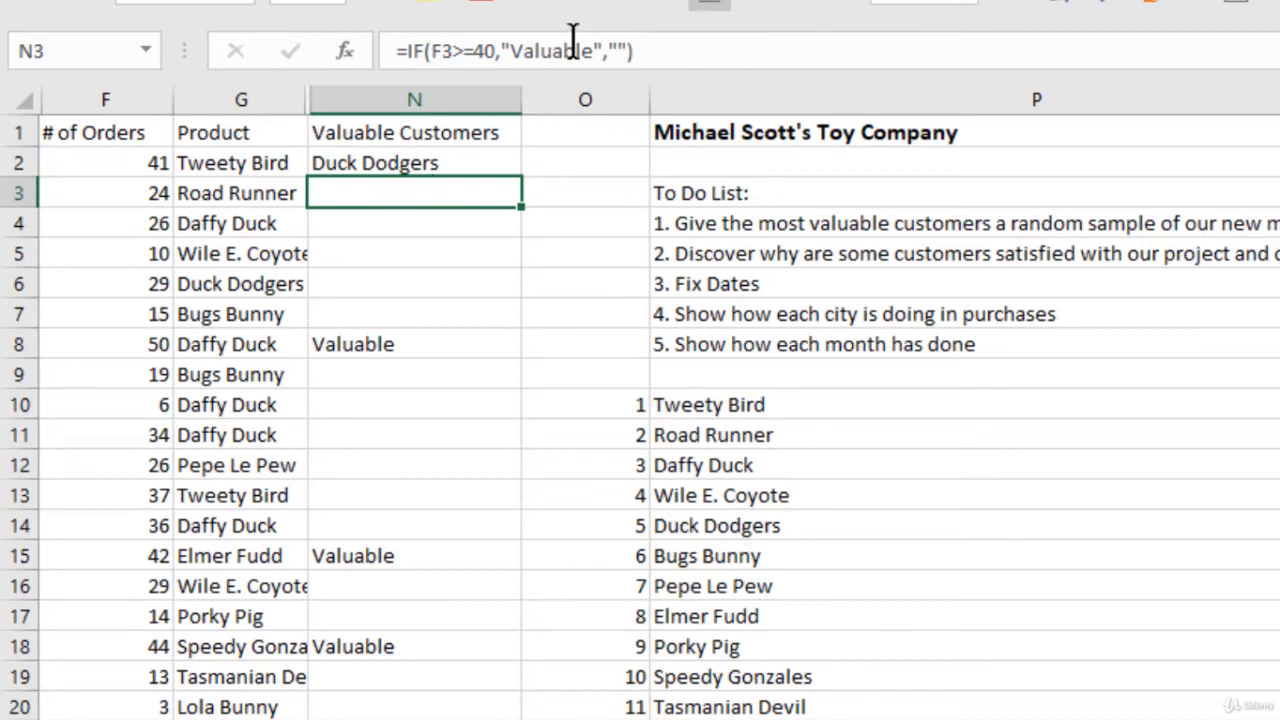
{"action": "left_click", "coordinate": [716, 50]}
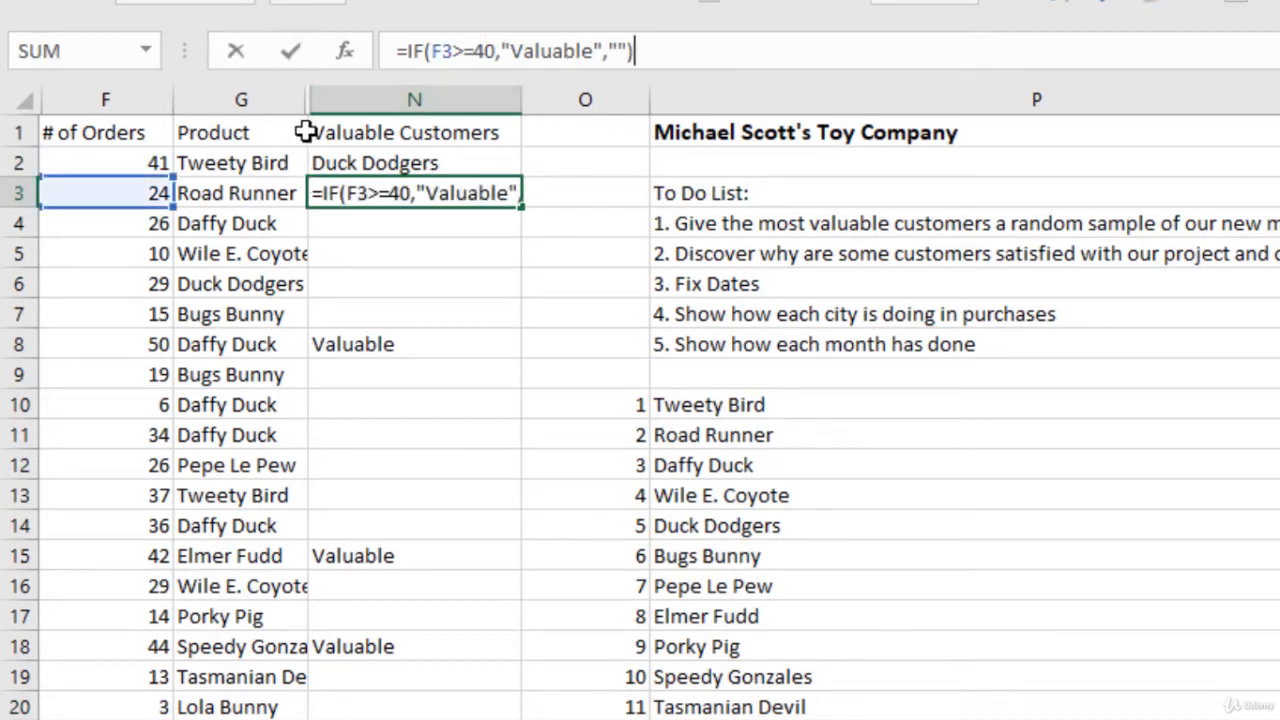
{"action": "key", "text": "Return"}
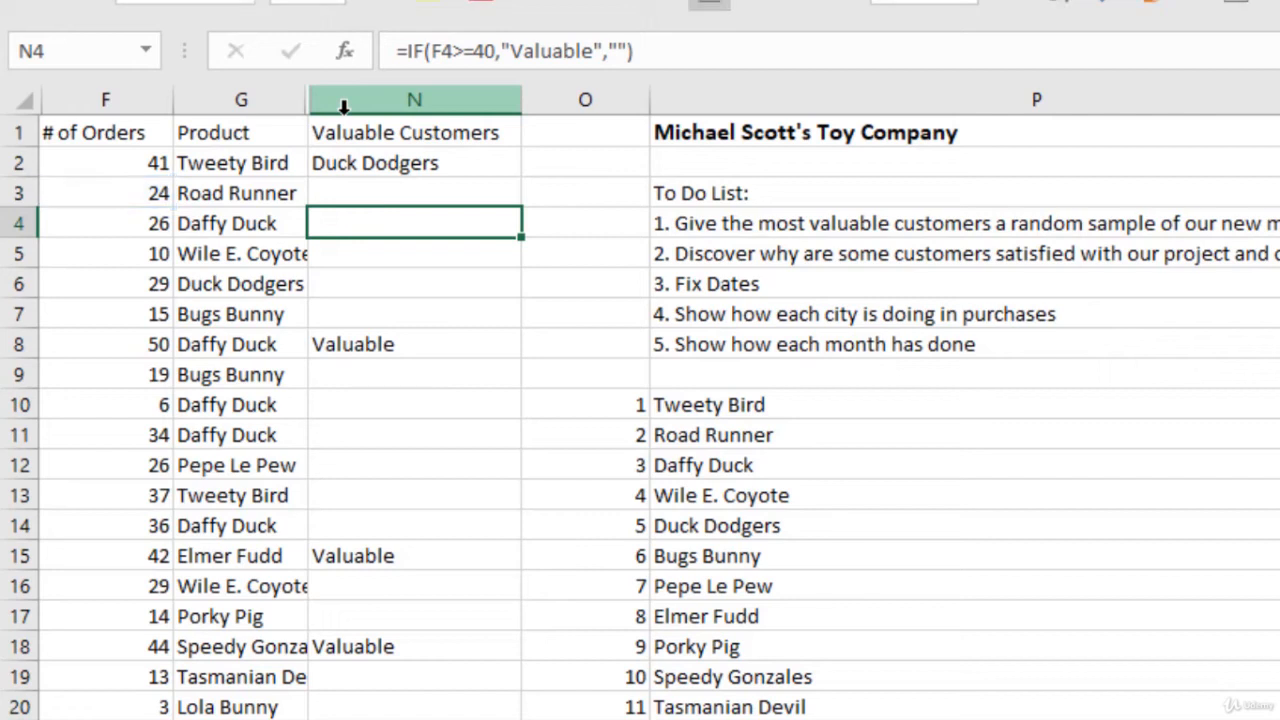
Step: Fill the IF and VLOOKUP formula from N2 down column N and check the products assigned to customers
{"action": "left_click", "coordinate": [426, 163]}
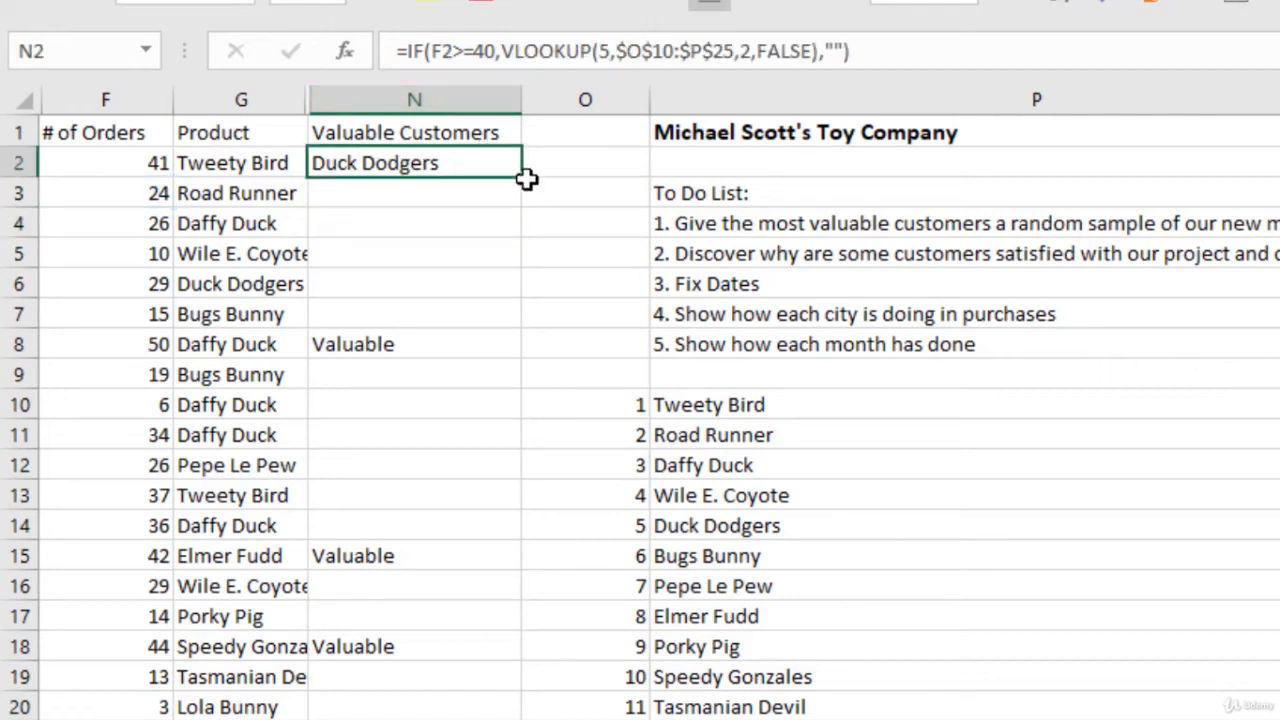
{"action": "double_click", "coordinate": [521, 178]}
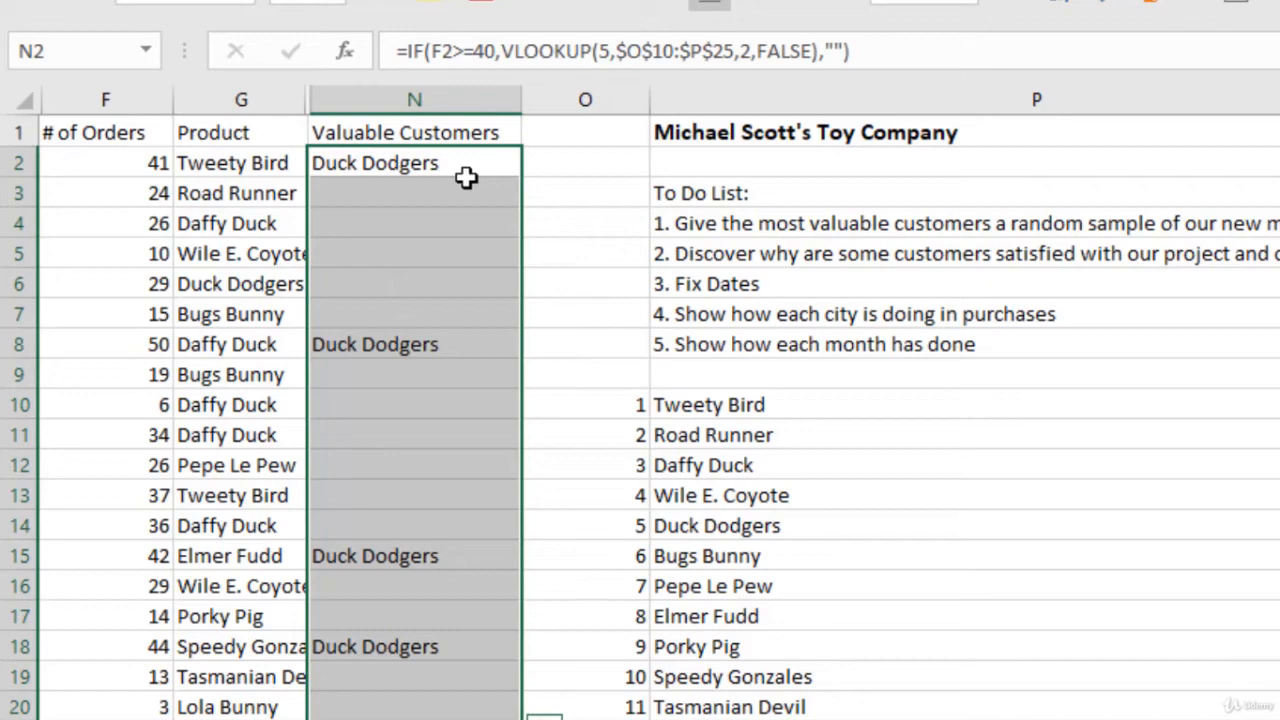
{"action": "scroll", "coordinate": [445, 190], "scroll_direction": "down", "scroll_amount": 12}
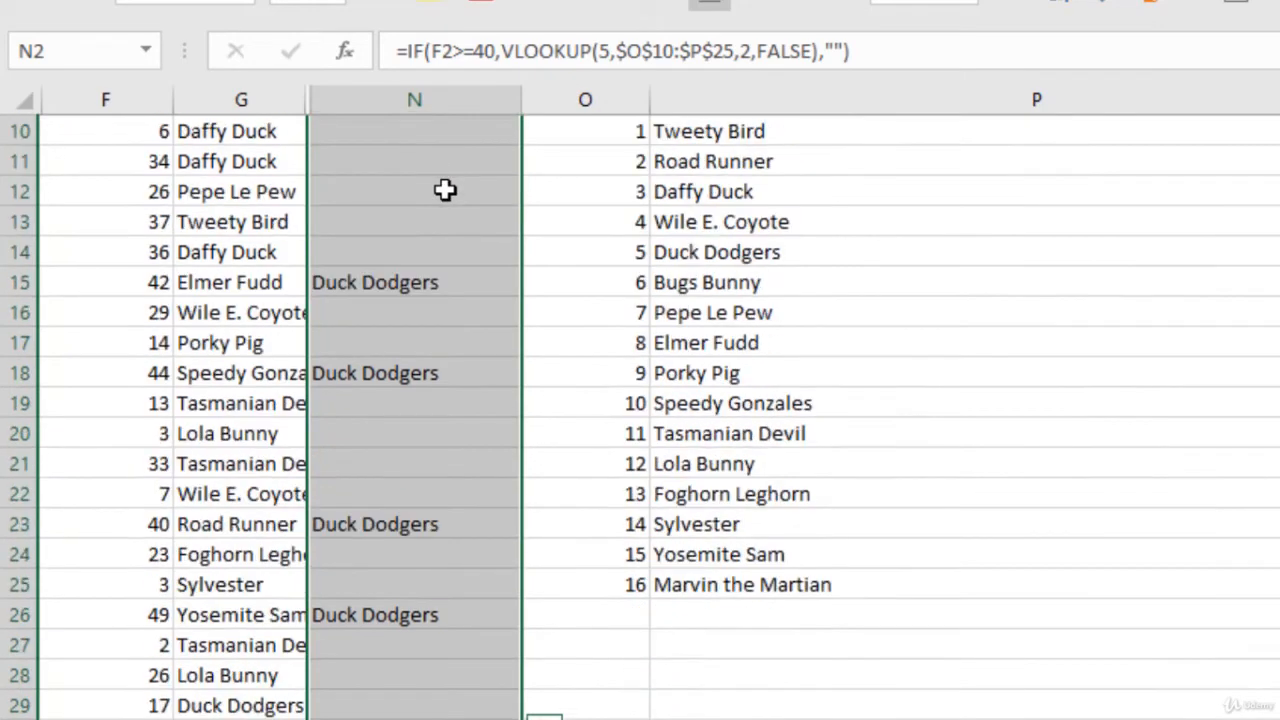
{"action": "scroll", "coordinate": [447, 172], "scroll_direction": "up", "scroll_amount": 12}
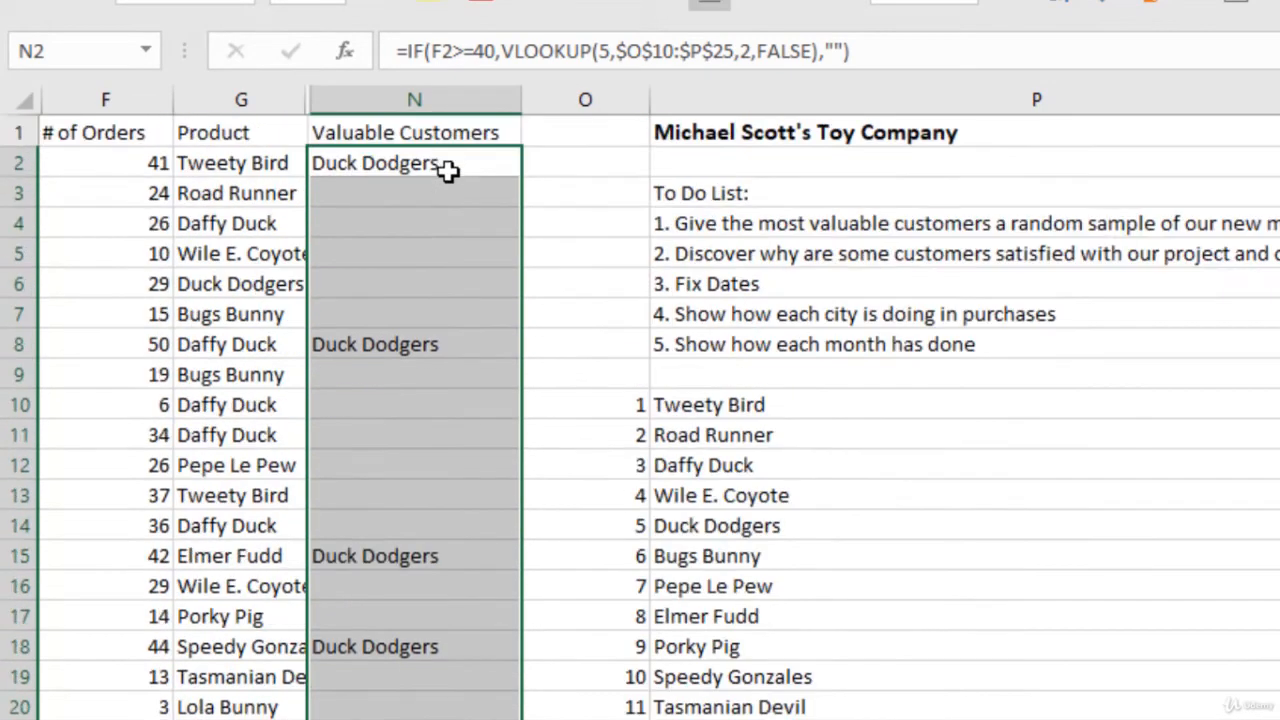
Step: Replace the lookup value 5 in N2's VLOOKUP with RANDBETWEEN(1,16) and enter the formula
{"action": "left_click", "coordinate": [447, 163]}
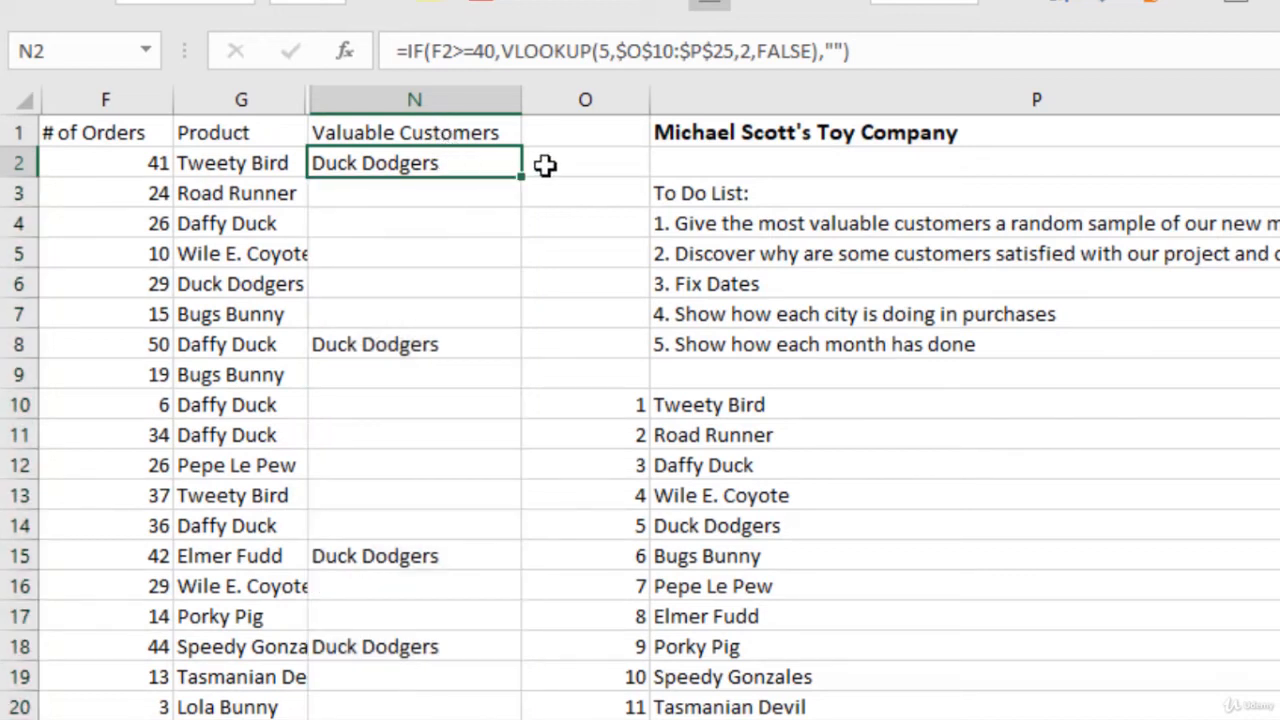
{"action": "left_click", "coordinate": [607, 51]}
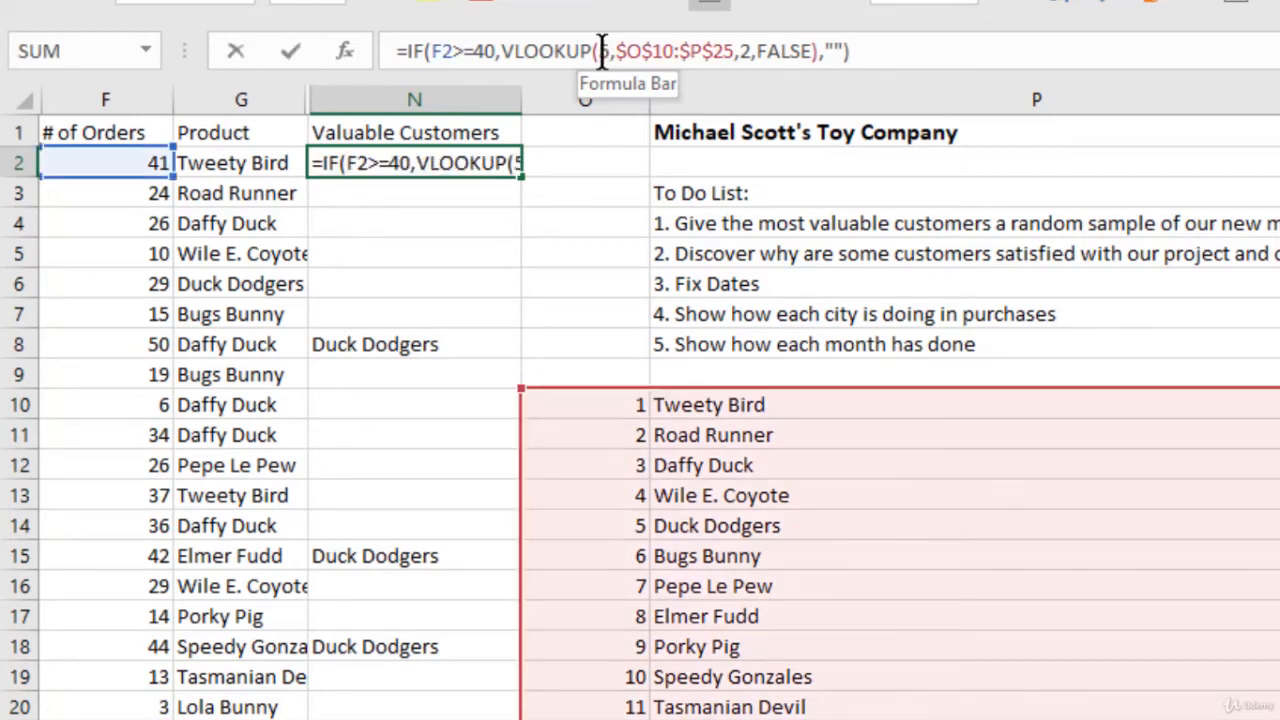
{"action": "left_click_drag", "start_coordinate": [602, 51], "coordinate": [601, 51]}
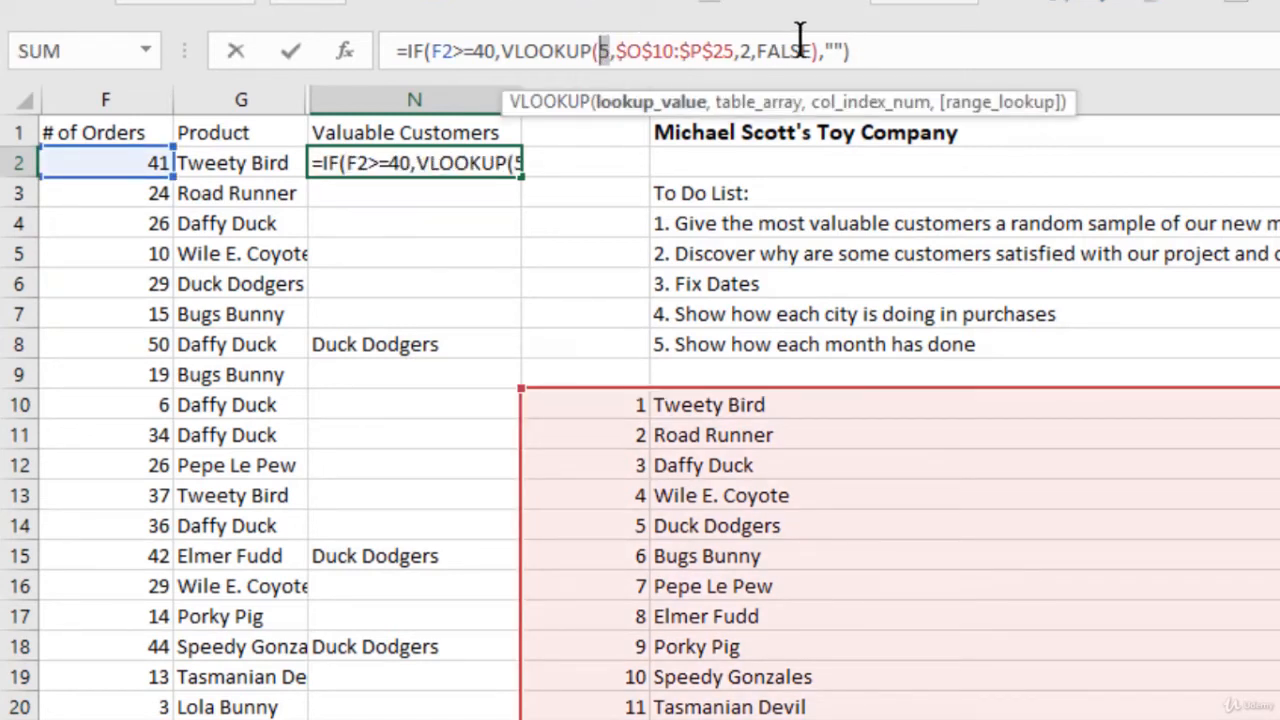
{"action": "type", "text": "randb"}
{"action": "key", "text": "Tab"}
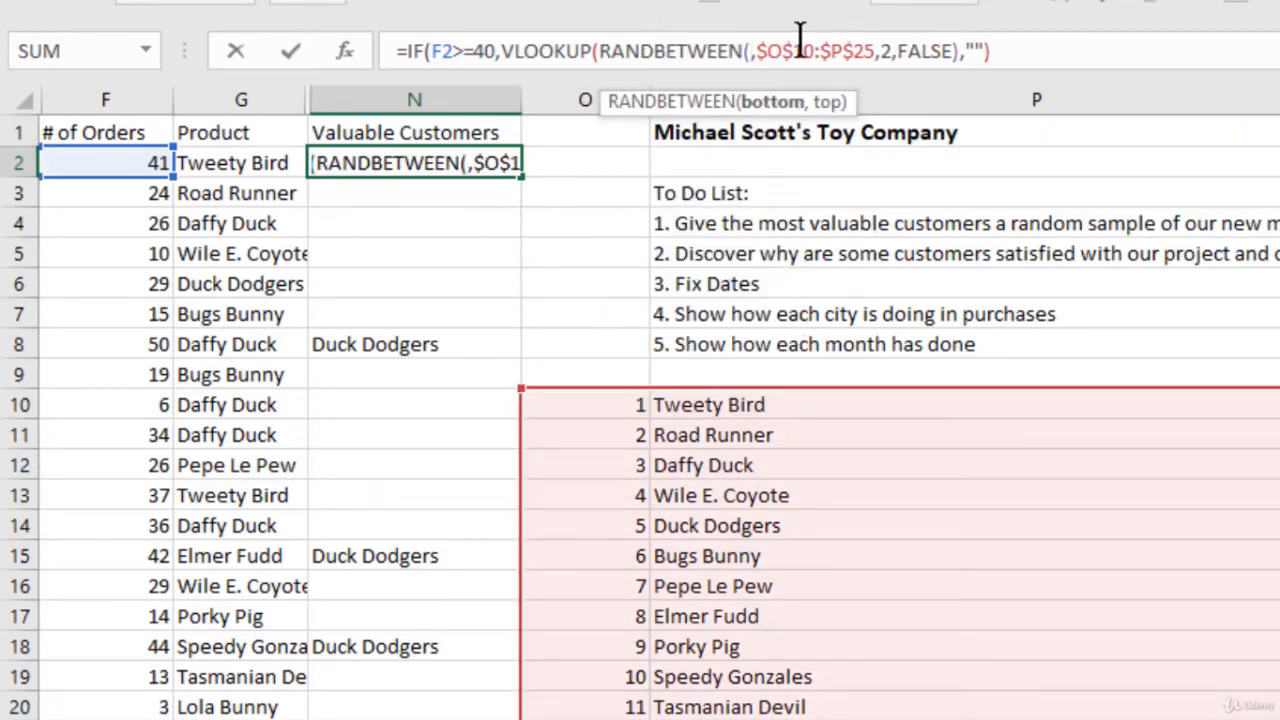
{"action": "type", "text": "1,"}
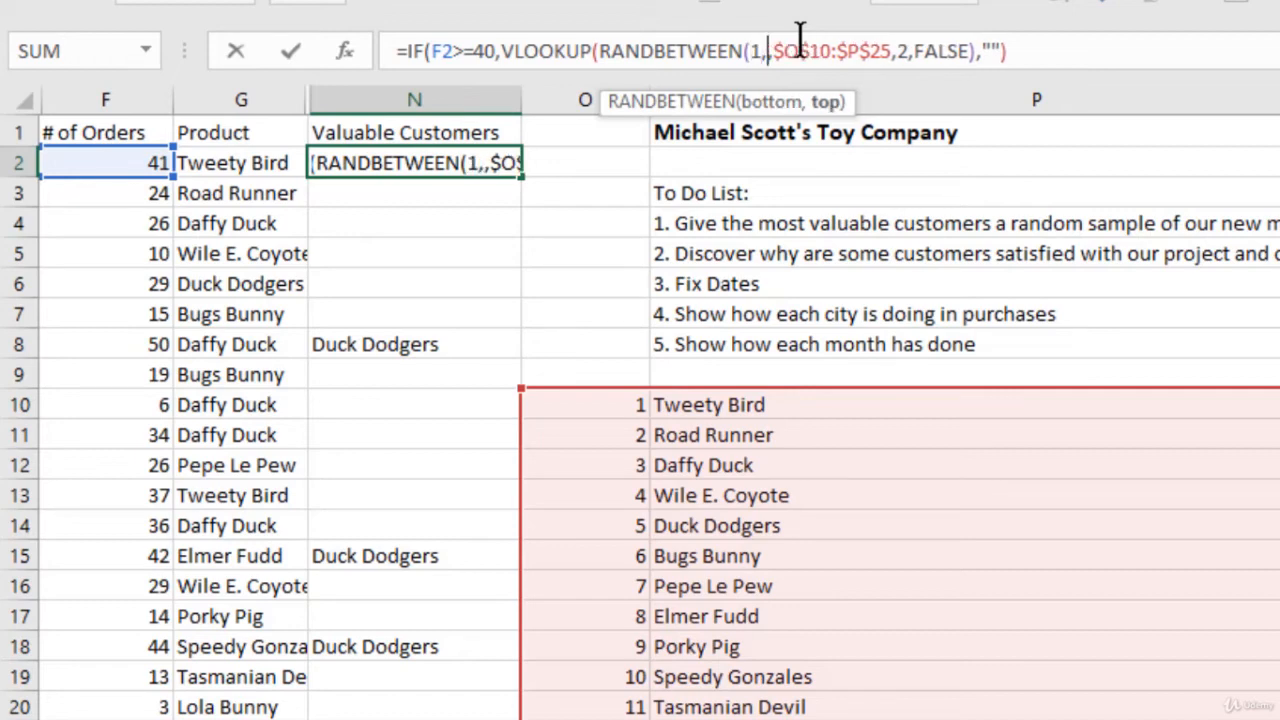
{"action": "scroll", "coordinate": [814, 257], "scroll_direction": "down", "scroll_amount": 3}
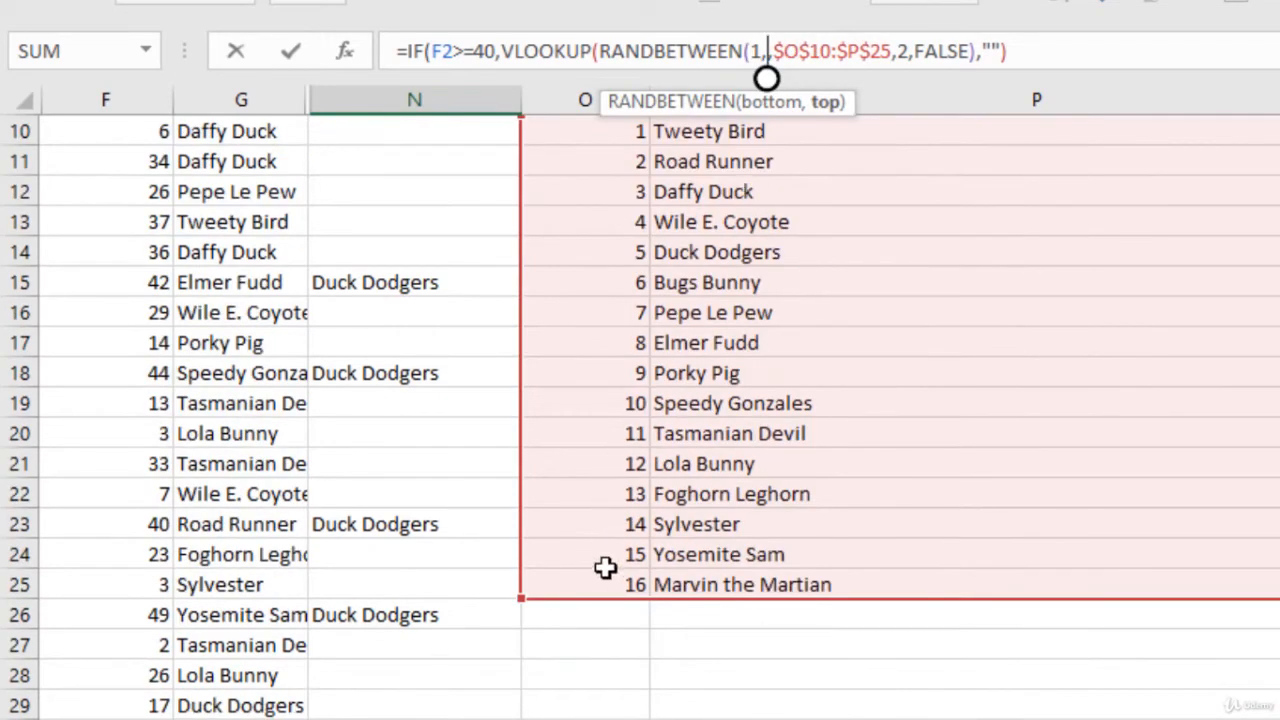
{"action": "scroll", "coordinate": [705, 390], "scroll_direction": "up", "scroll_amount": 3}
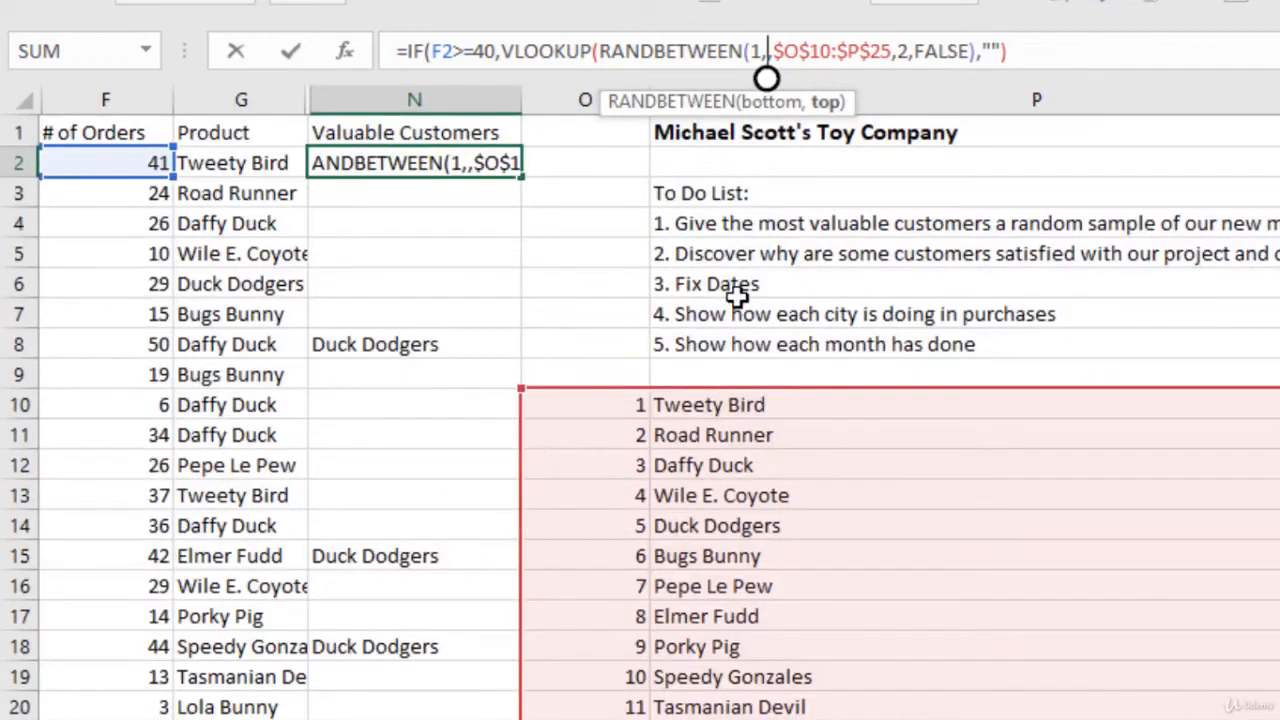
{"action": "type", "text": "16)"}
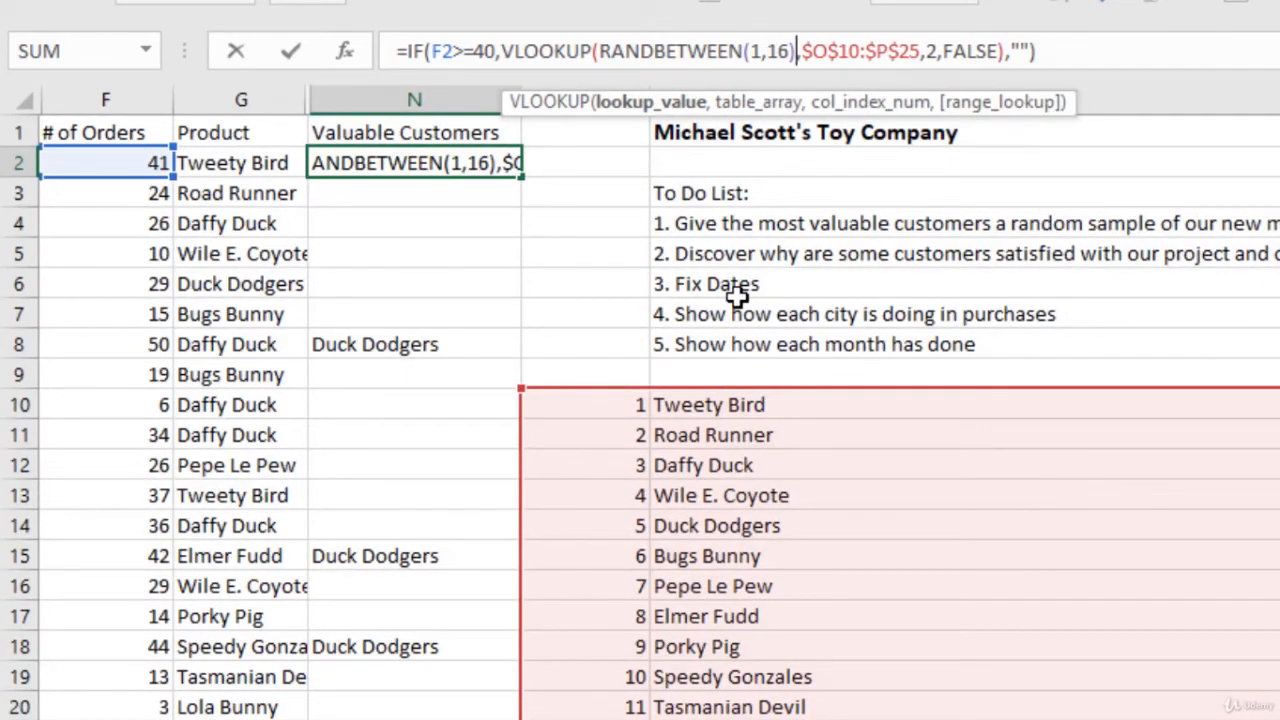
{"action": "key", "text": "Return"}
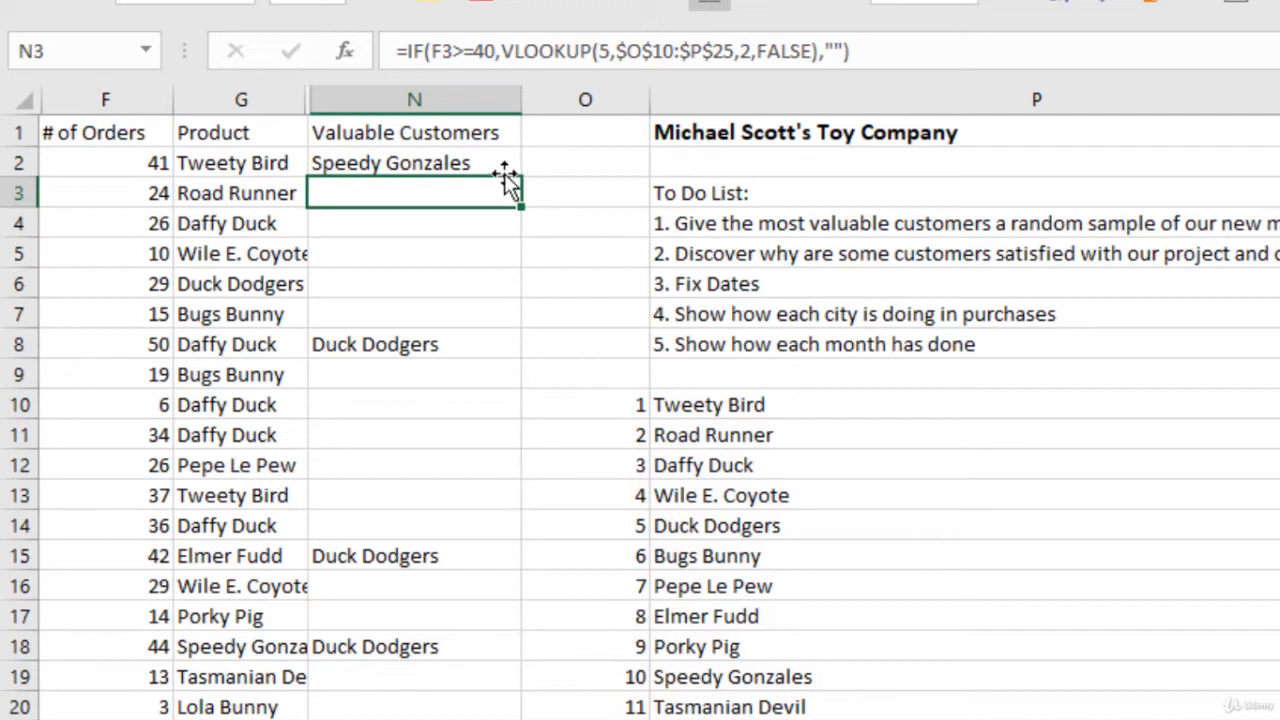
Step: Review the IF, VLOOKUP and RANDBETWEEN arguments in N2's formula against the numbered product list
{"action": "left_click", "coordinate": [445, 165]}
{"action": "left_click", "coordinate": [1133, 45]}
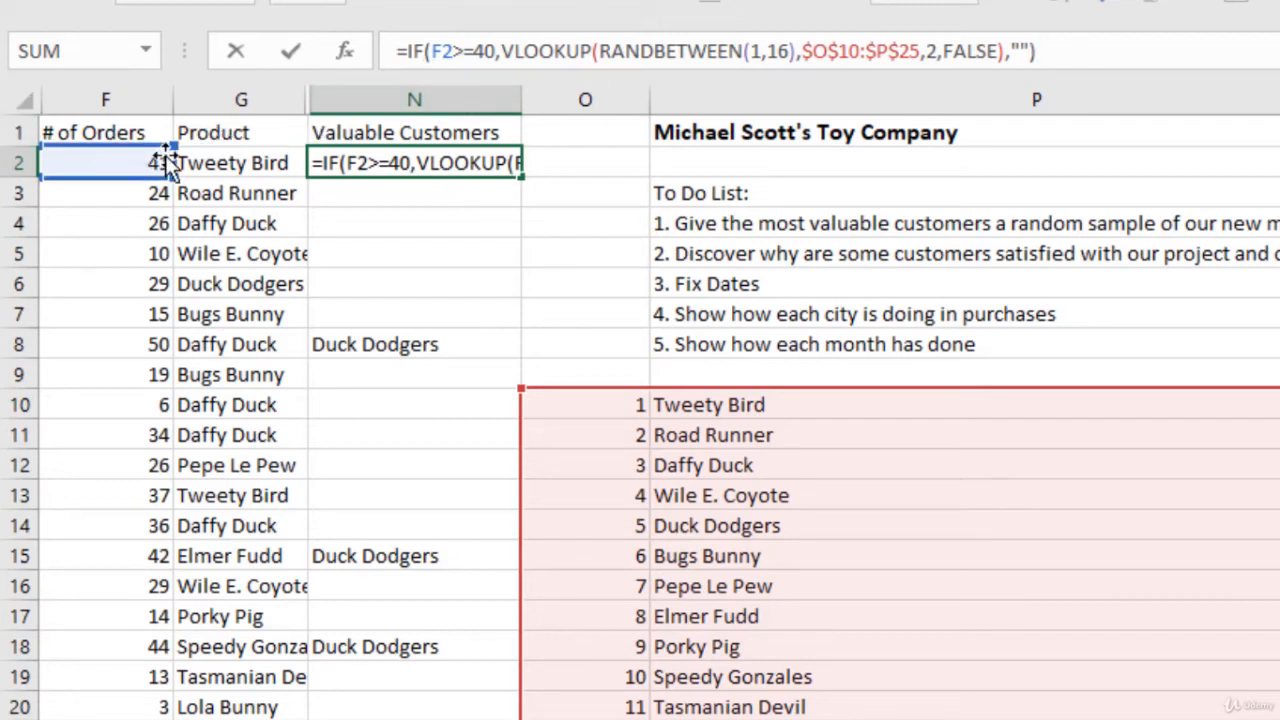
{"action": "left_click", "coordinate": [563, 50]}
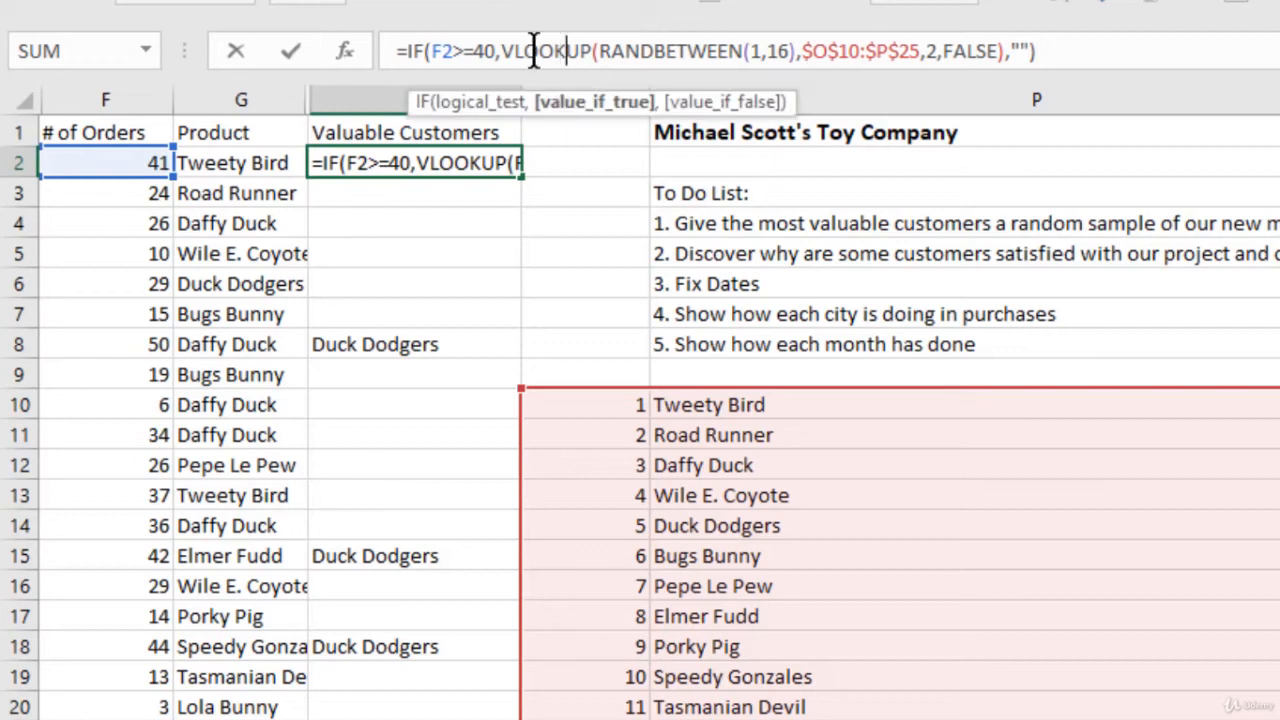
{"action": "left_click", "coordinate": [790, 50]}
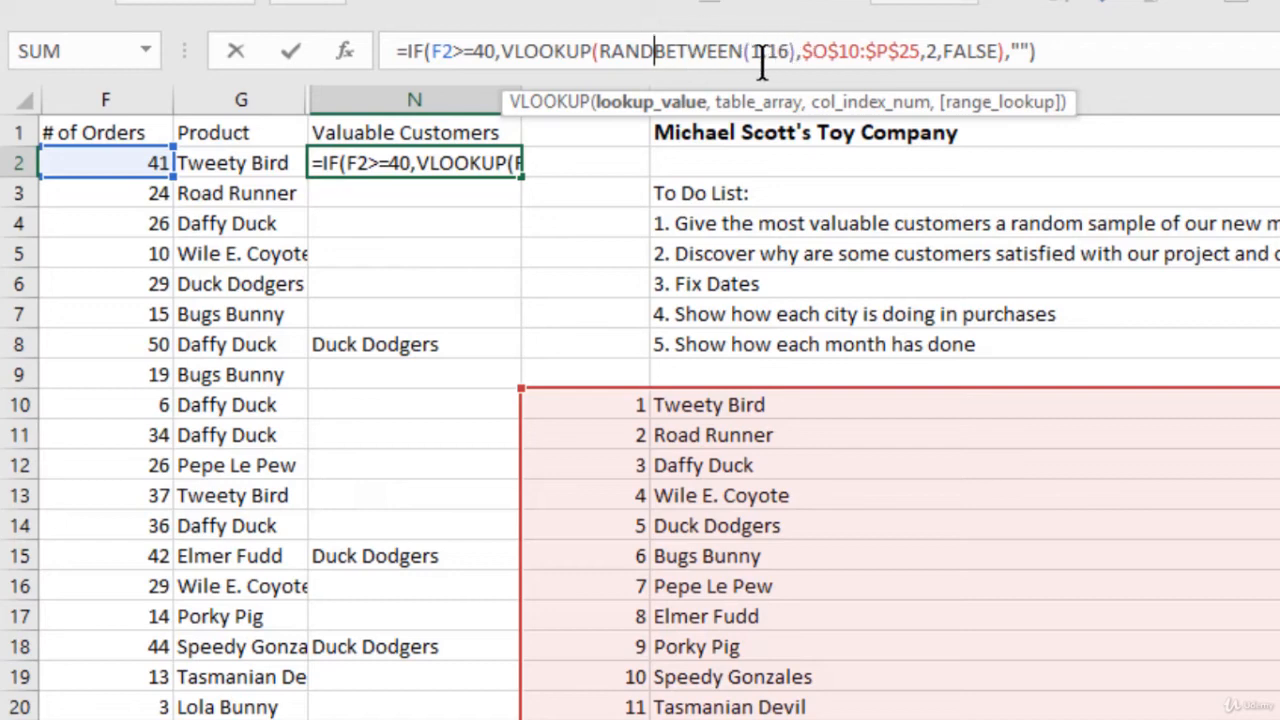
{"action": "left_click", "coordinate": [762, 62]}
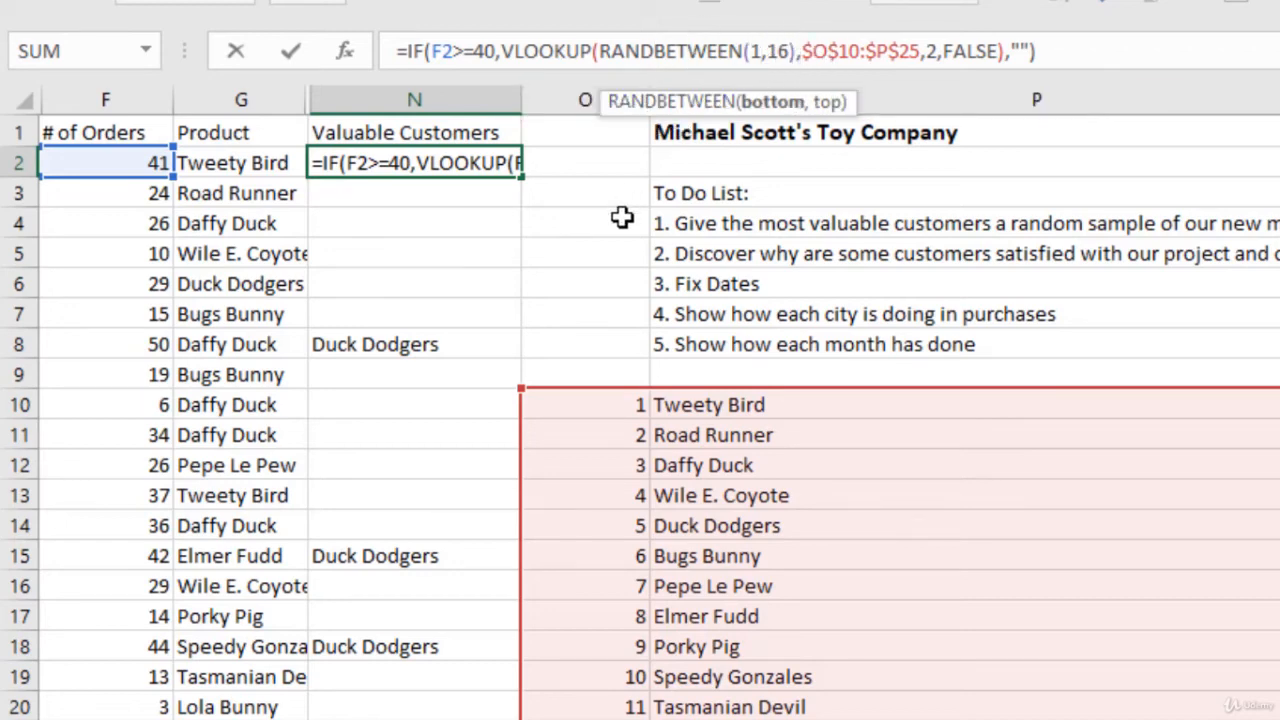
{"action": "scroll", "coordinate": [620, 190], "scroll_direction": "down", "scroll_amount": 3}
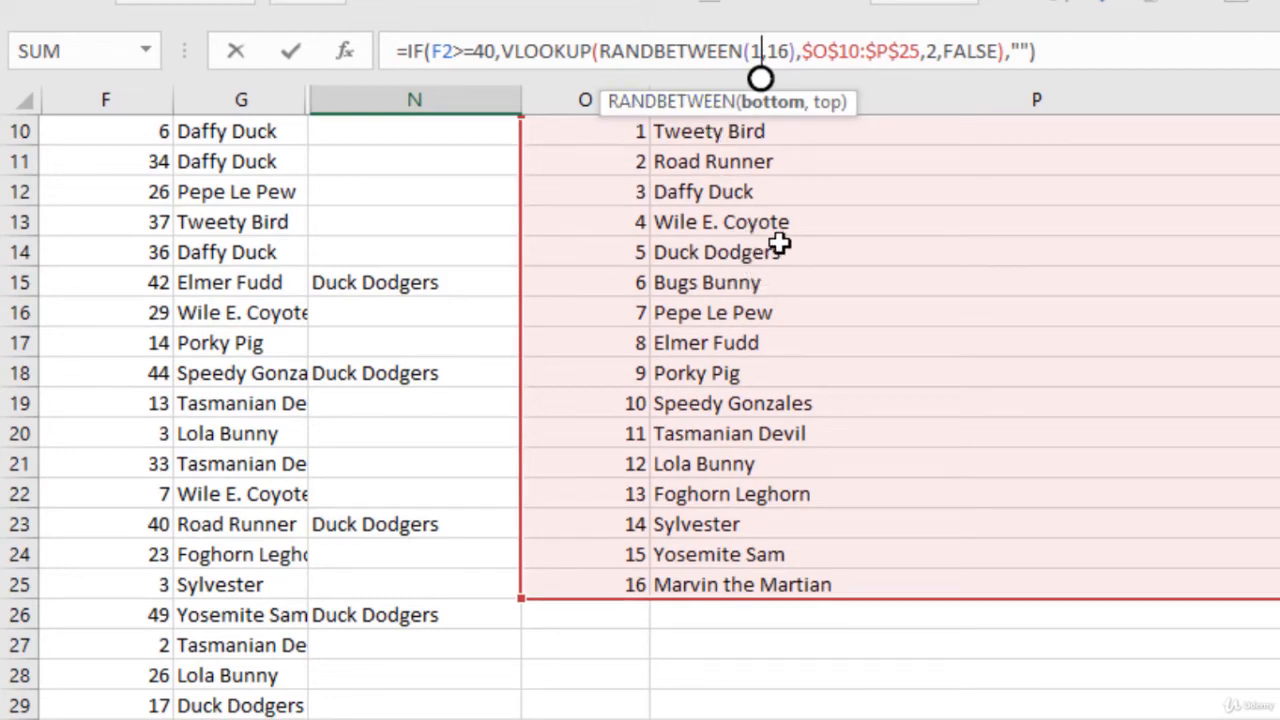
{"action": "scroll", "coordinate": [750, 236], "scroll_direction": "up", "scroll_amount": 3}
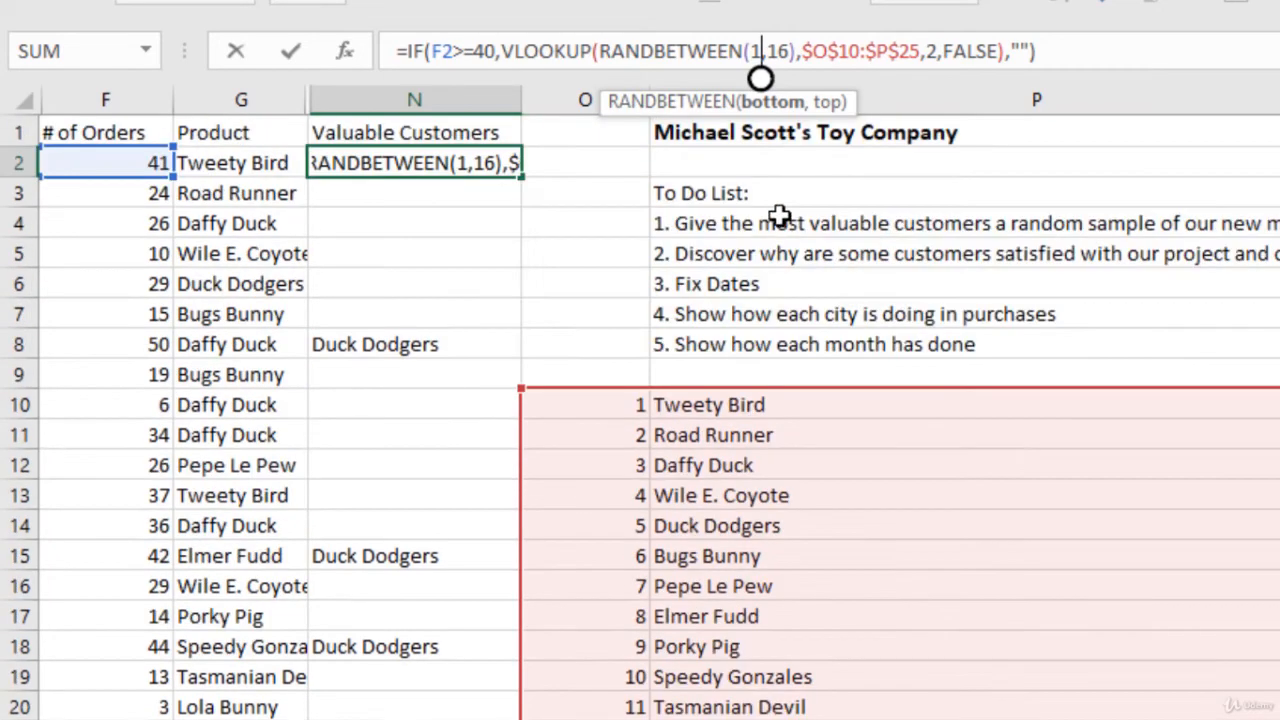
{"action": "left_click", "coordinate": [1076, 50]}
{"action": "key", "text": "Return"}
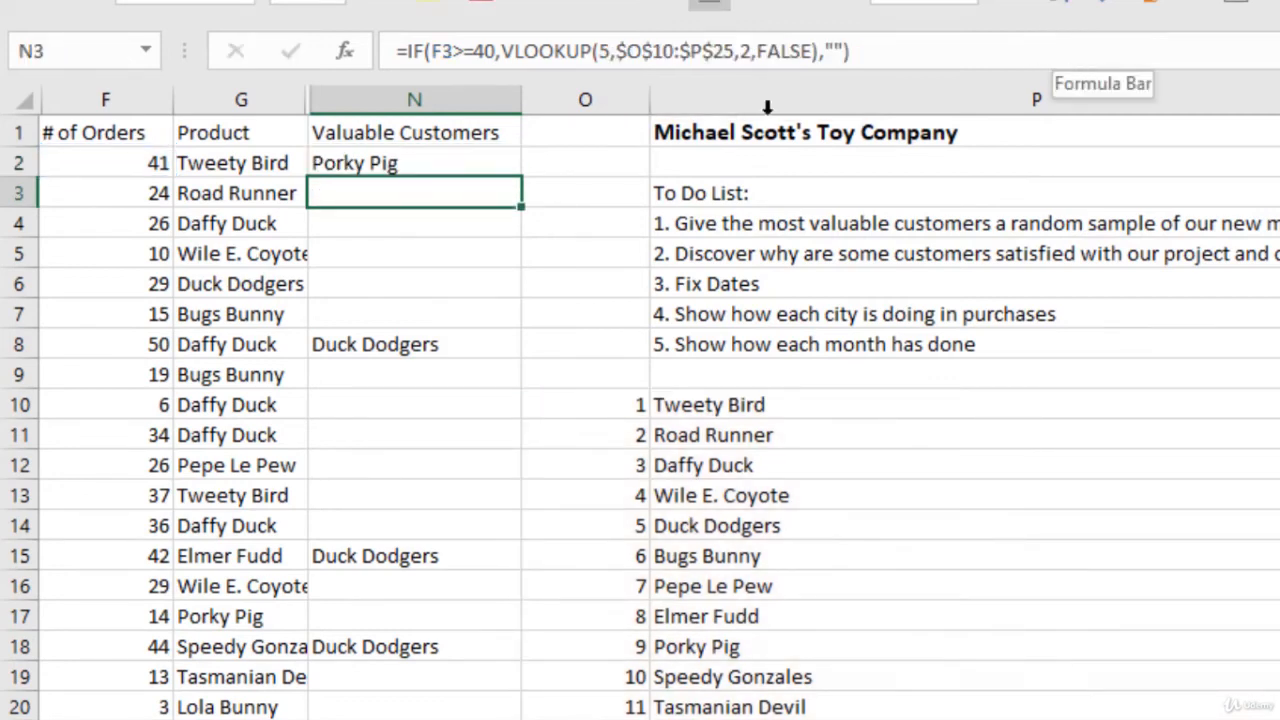
Step: Look up N2's product in the numbered list and re-enter the formula unchanged to draw another random product
{"action": "scroll", "coordinate": [339, 145], "scroll_direction": "down", "scroll_amount": 1}
{"action": "scroll", "coordinate": [729, 306], "scroll_direction": "down", "scroll_amount": 1}
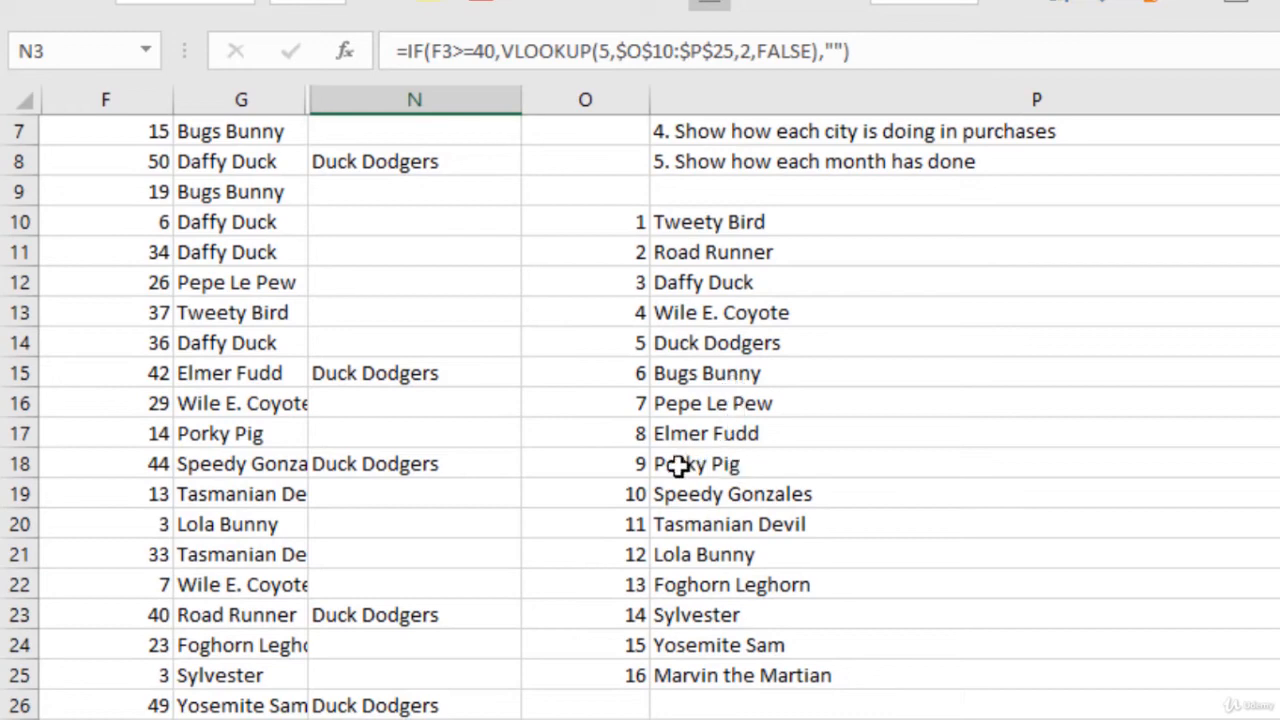
{"action": "scroll", "coordinate": [650, 480], "scroll_direction": "up", "scroll_amount": 2}
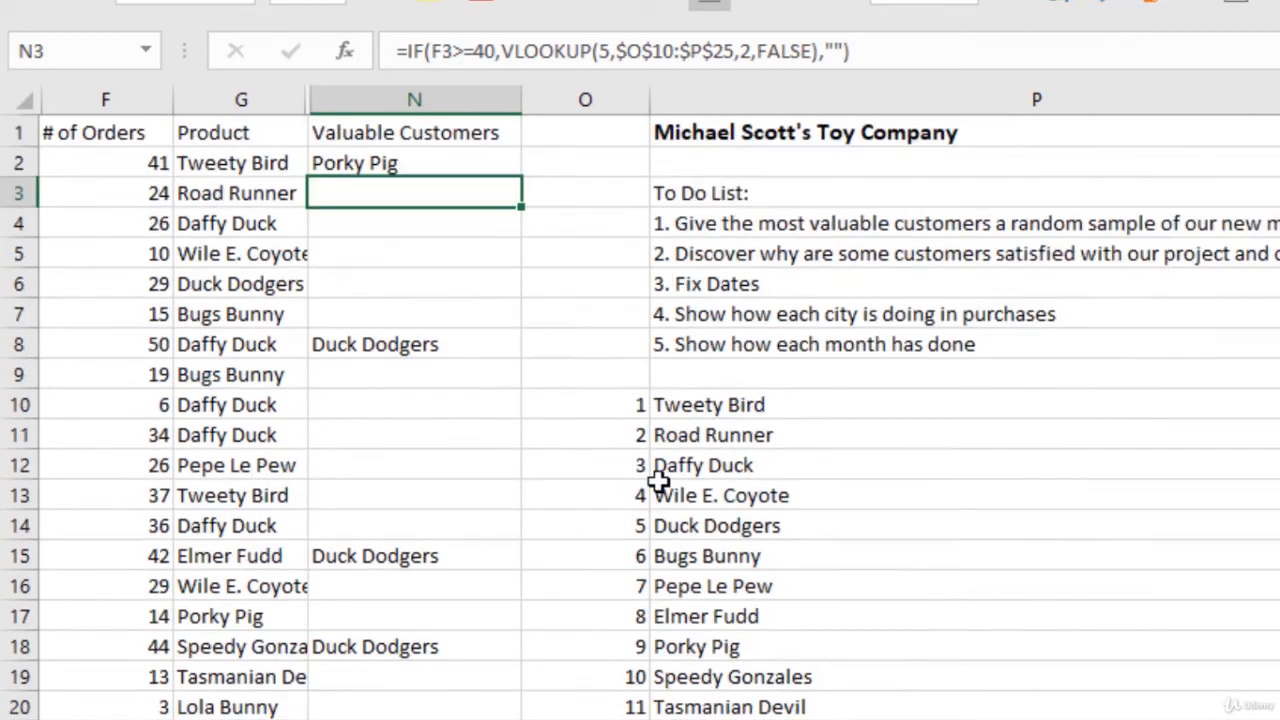
{"action": "left_click", "coordinate": [429, 162]}
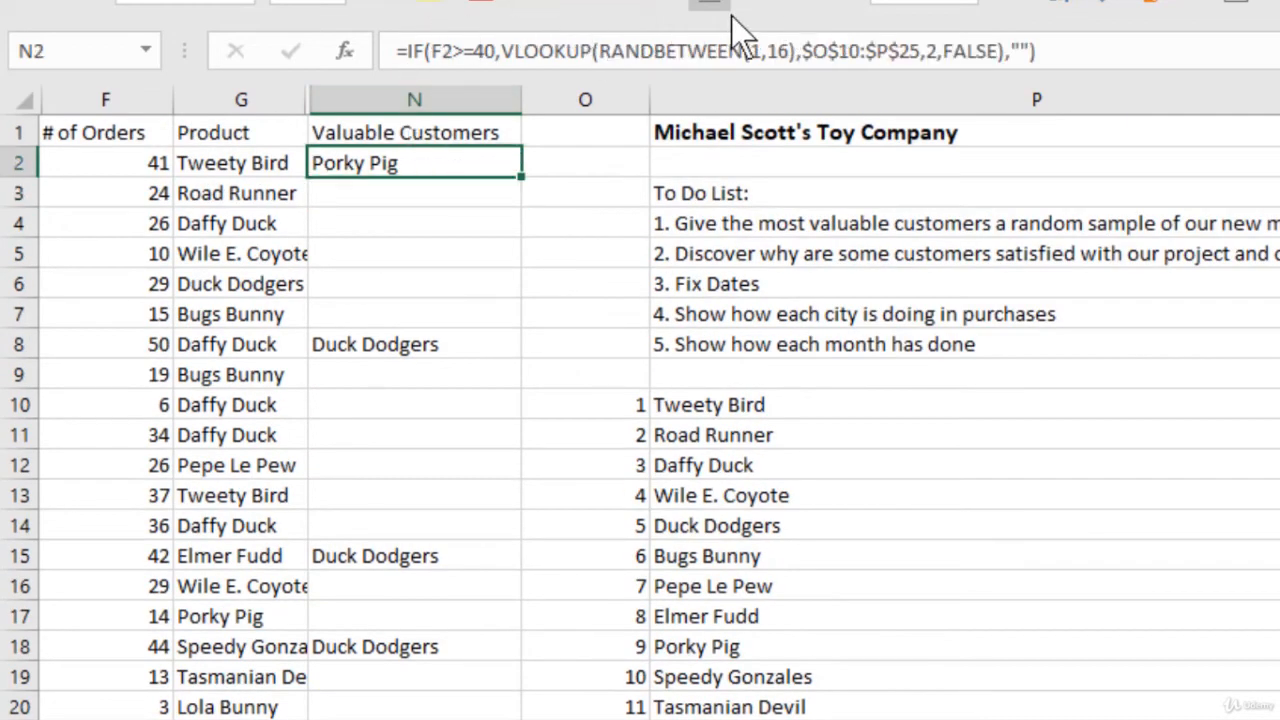
{"action": "left_click", "coordinate": [1078, 58]}
{"action": "key", "text": "Return"}
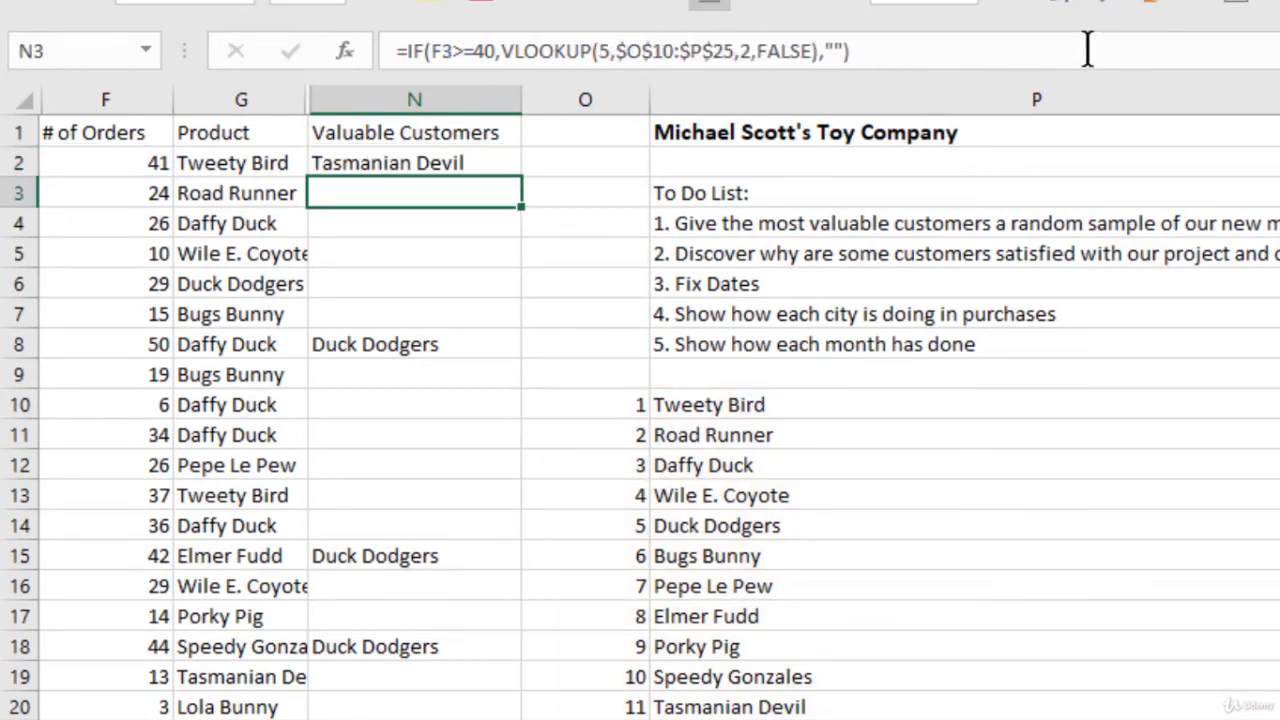
Step: Fill the RANDBETWEEN formula from N2 down the Valuable Customers column and check the assigned products
{"action": "left_click", "coordinate": [473, 163]}
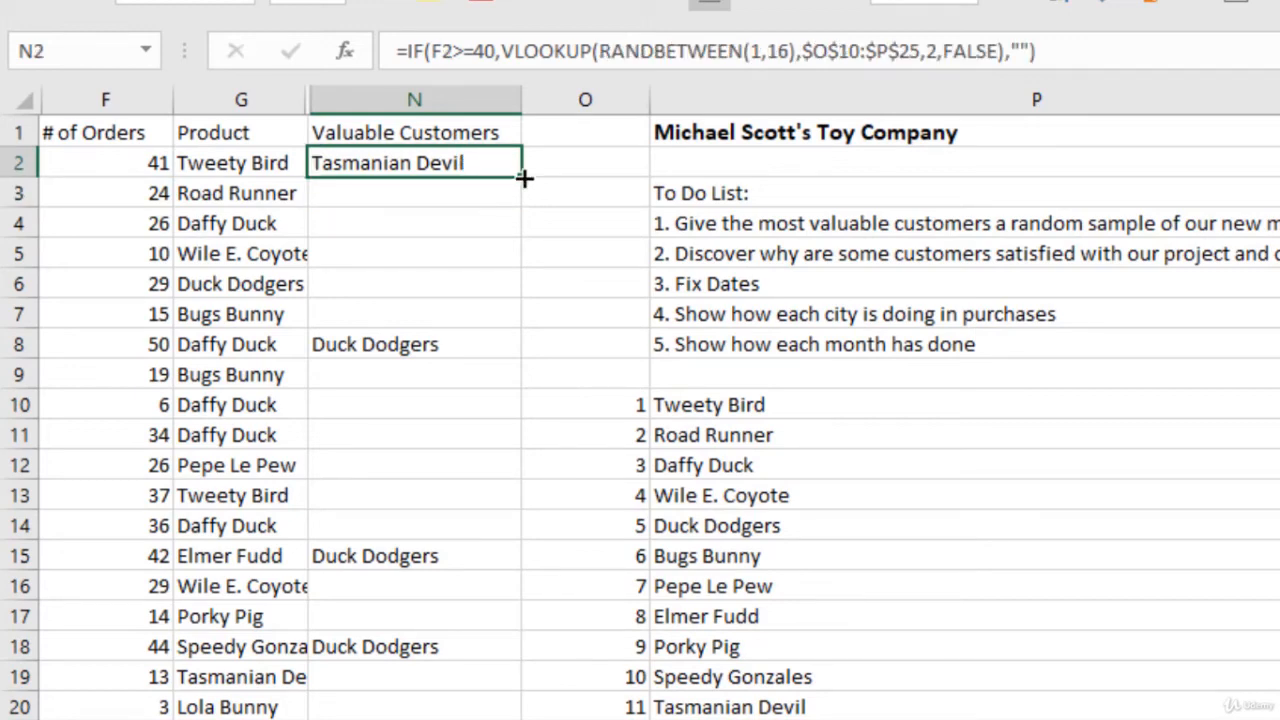
{"action": "double_click", "coordinate": [524, 178]}
{"action": "left_click", "coordinate": [488, 186]}
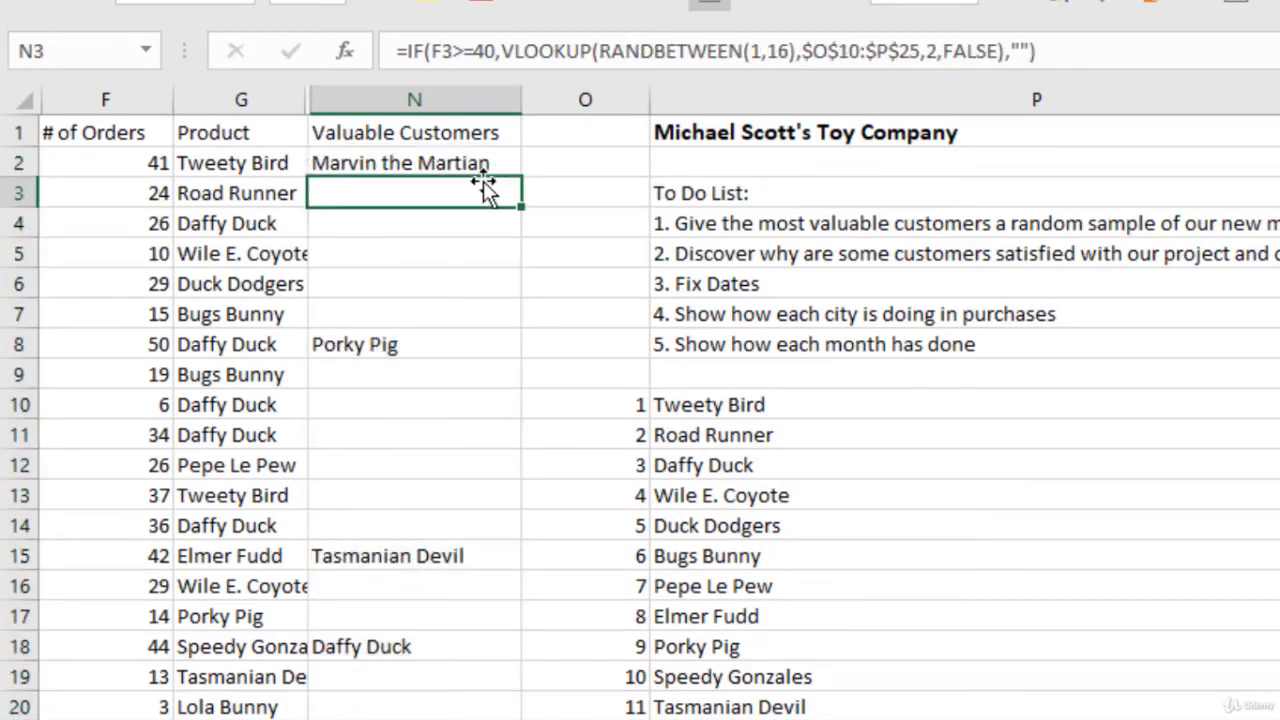
{"action": "scroll", "coordinate": [474, 180], "scroll_direction": "down", "scroll_amount": 5}
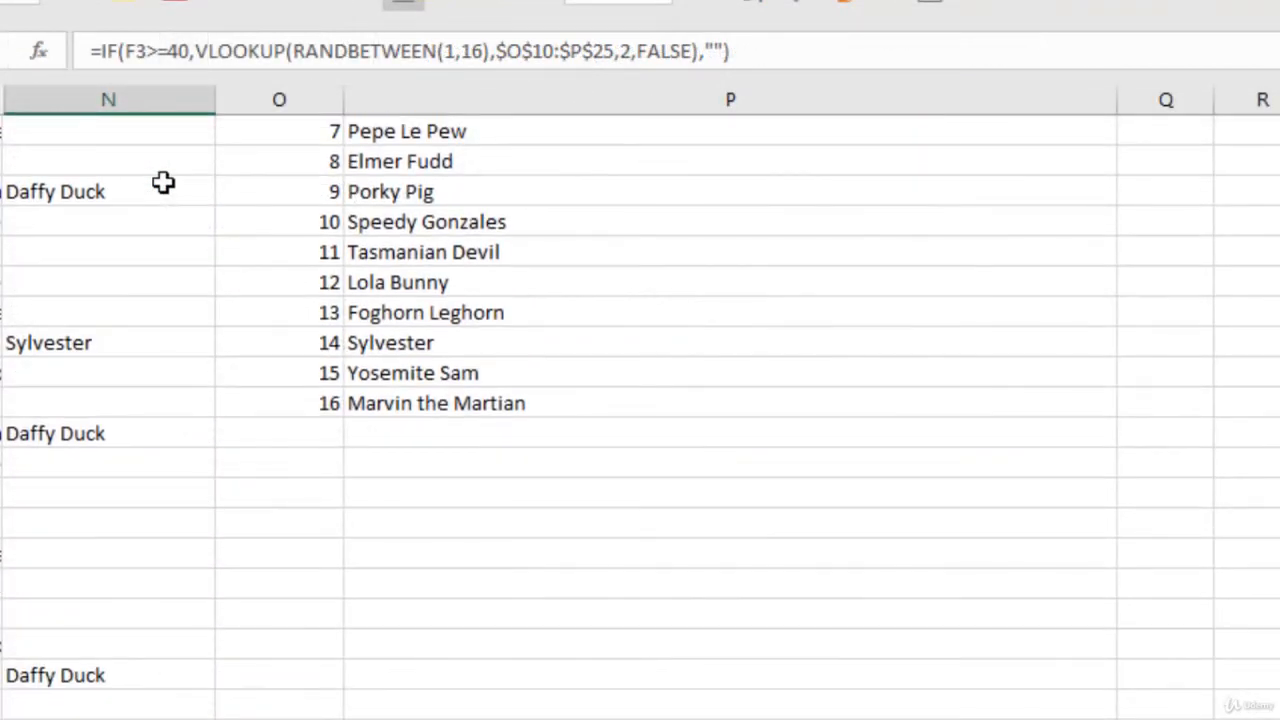
{"action": "scroll", "coordinate": [163, 191], "scroll_direction": "down", "scroll_amount": 6}
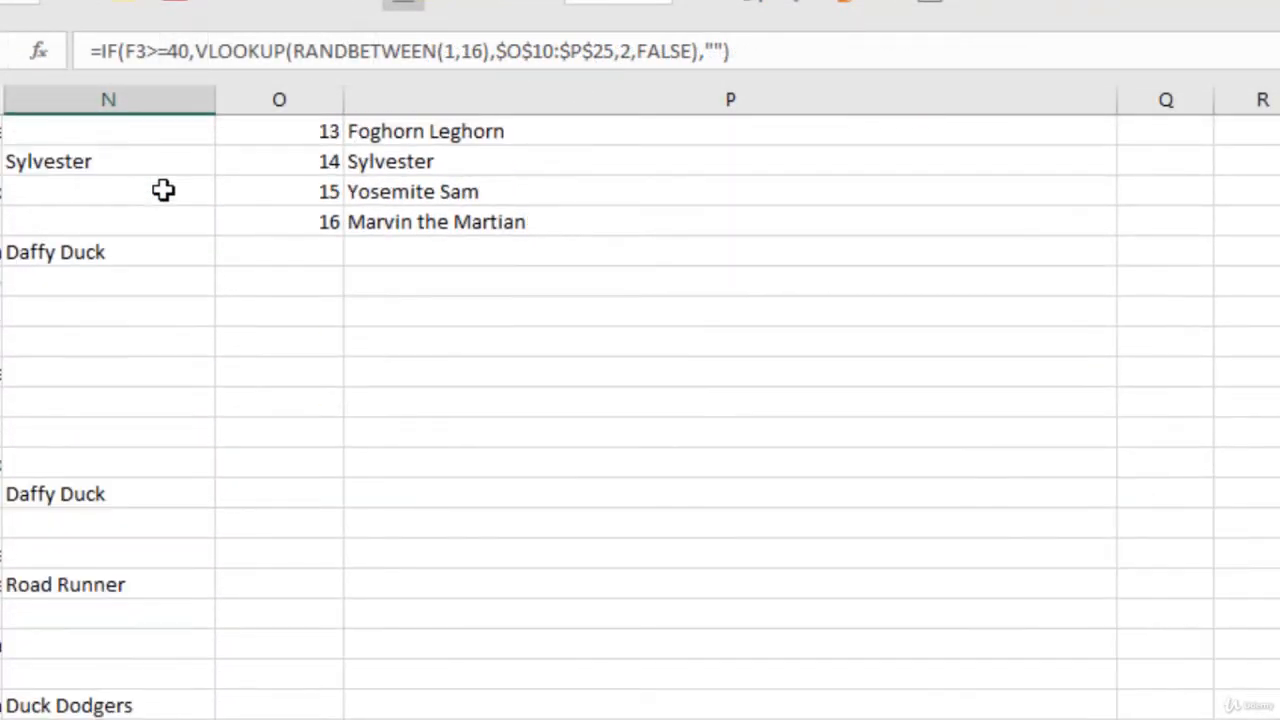
{"action": "scroll", "coordinate": [163, 191], "scroll_direction": "up", "scroll_amount": 10}
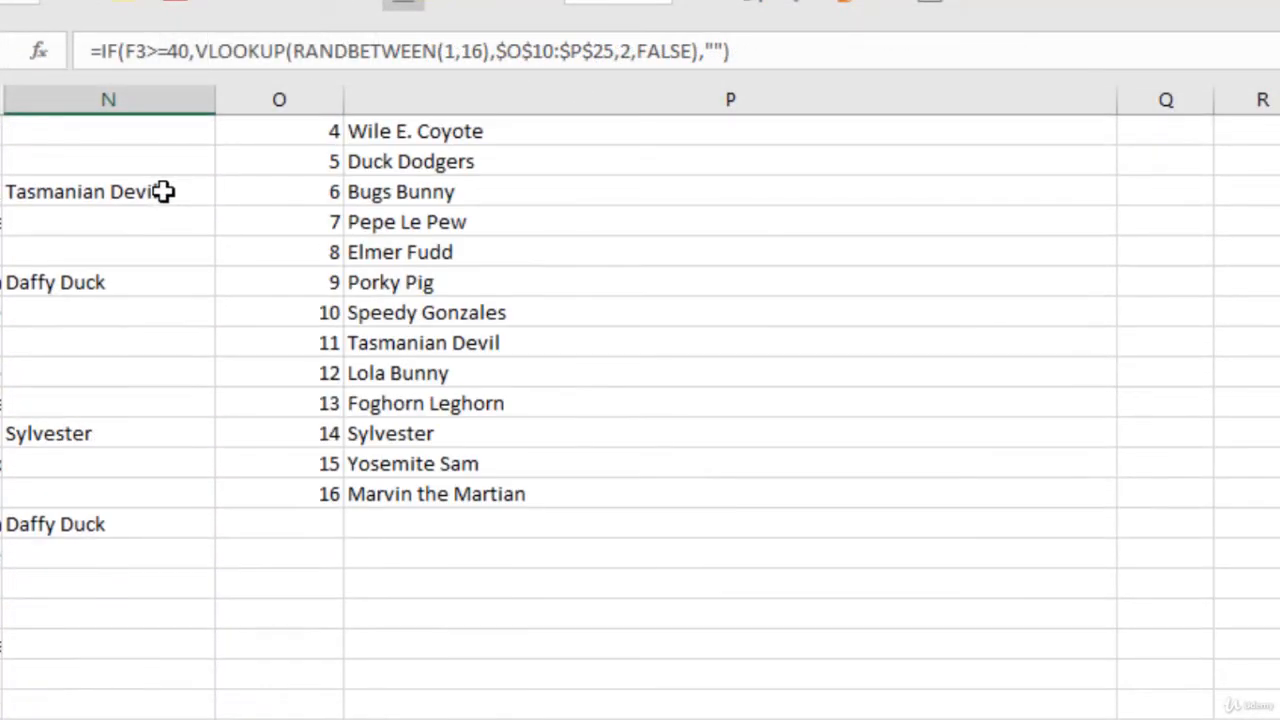
{"action": "left_click", "coordinate": [165, 163]}
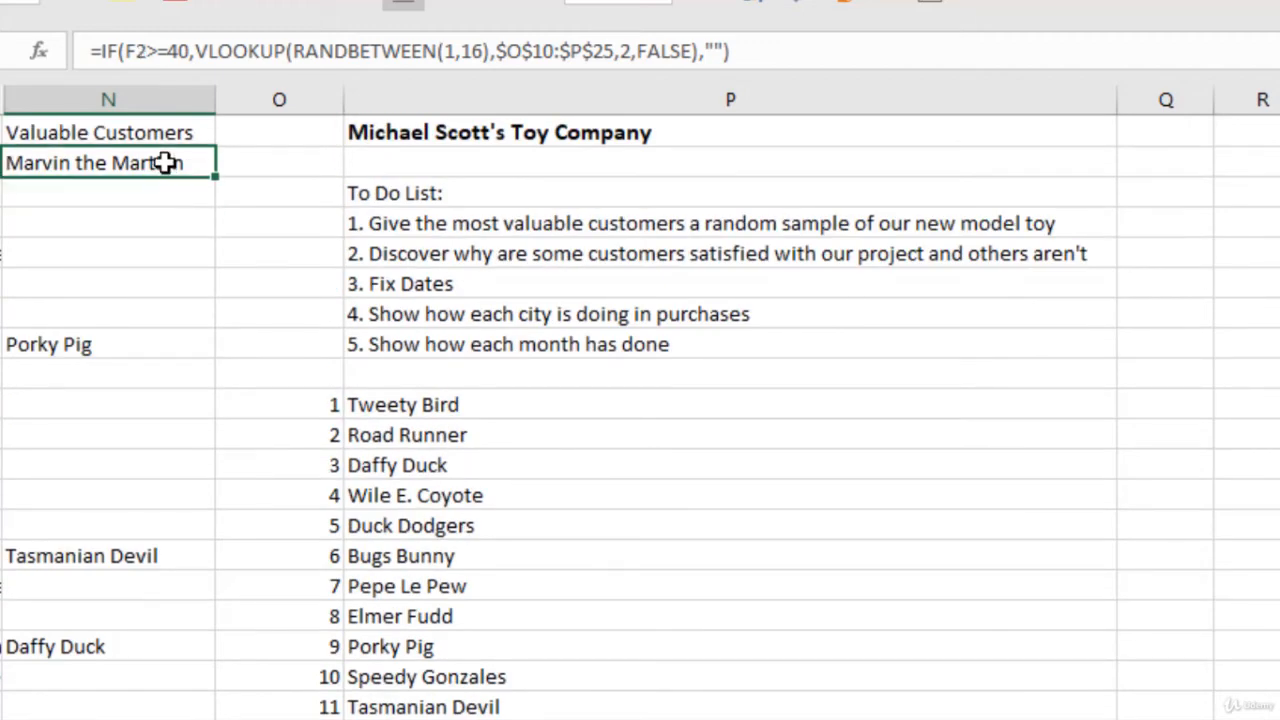
Step: Mark the first to-do item, the random sample for valuable customers, as done by entering "check" in Q4
{"action": "left_click", "coordinate": [738, 218]}
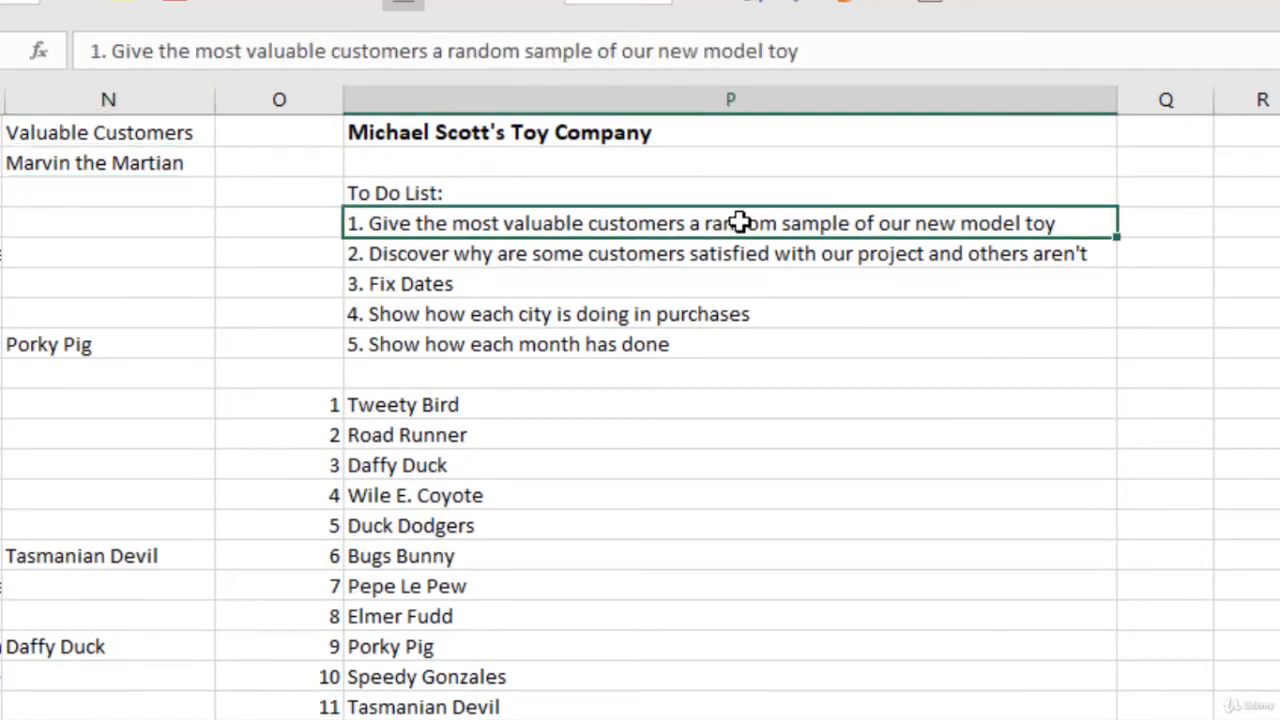
{"action": "left_click", "coordinate": [1153, 224]}
{"action": "type", "text": "check"}
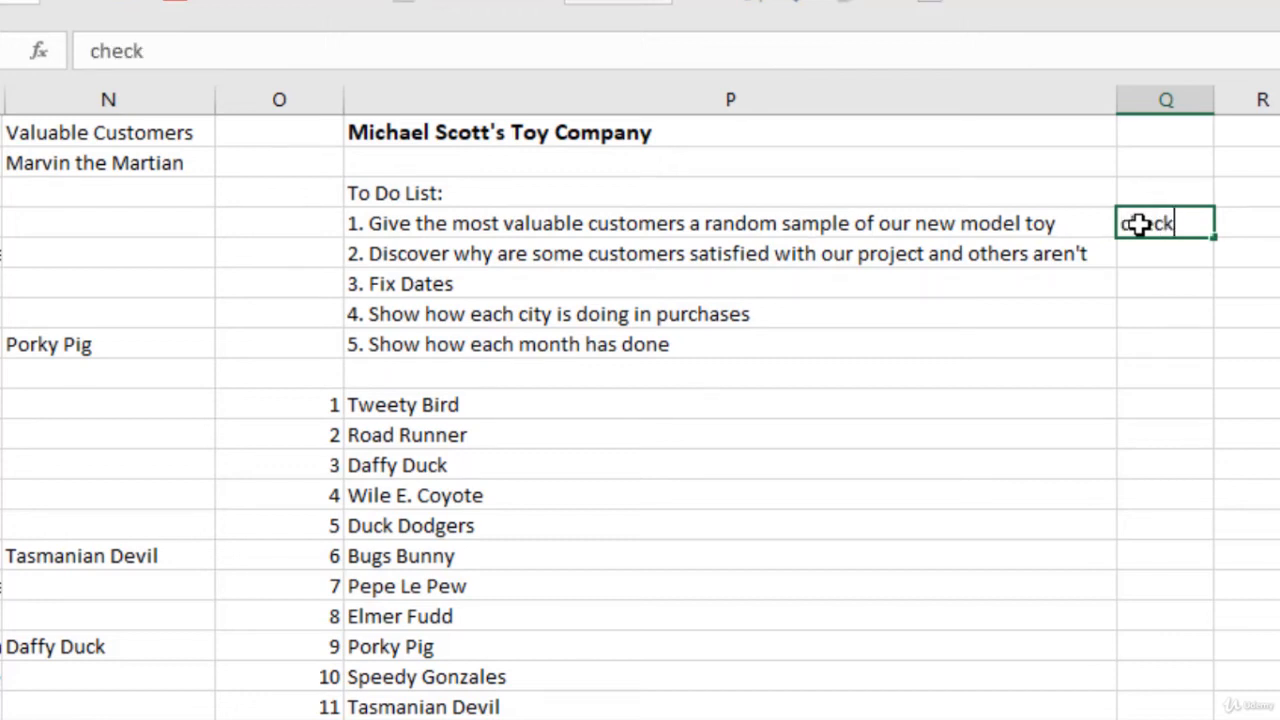
{"action": "key", "text": "Return"}
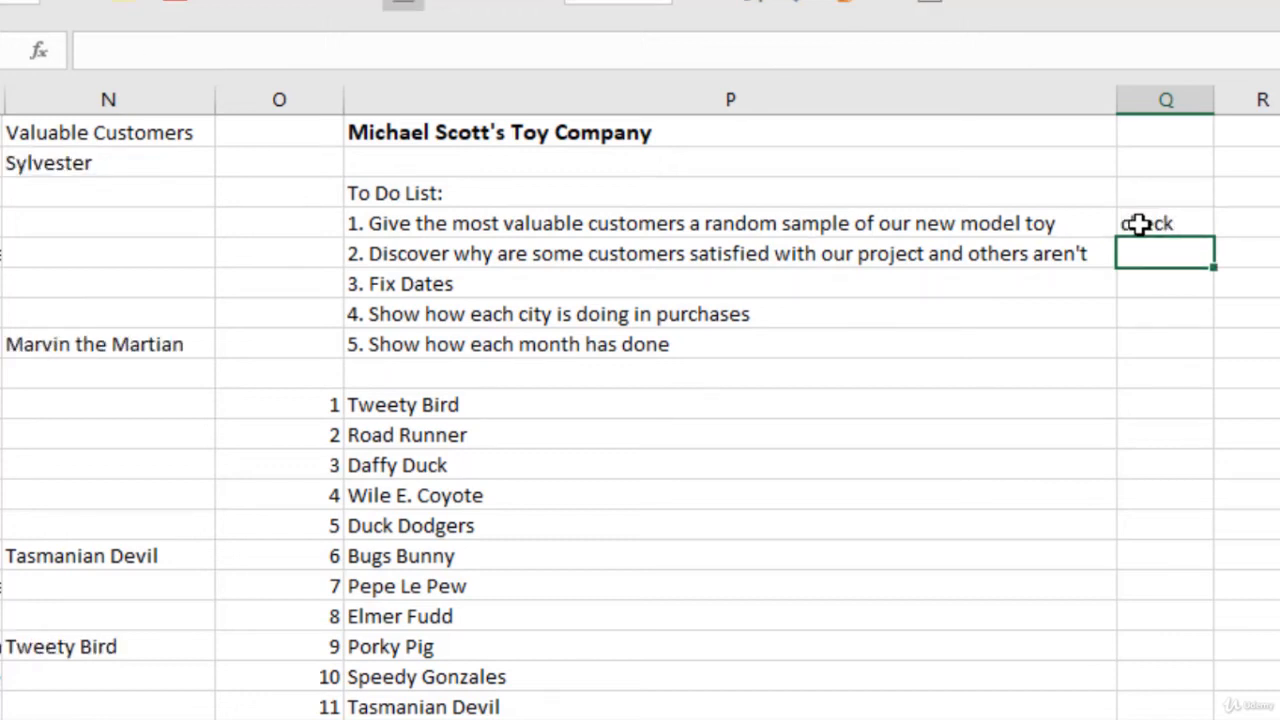
{"action": "left_click", "coordinate": [1162, 222]}
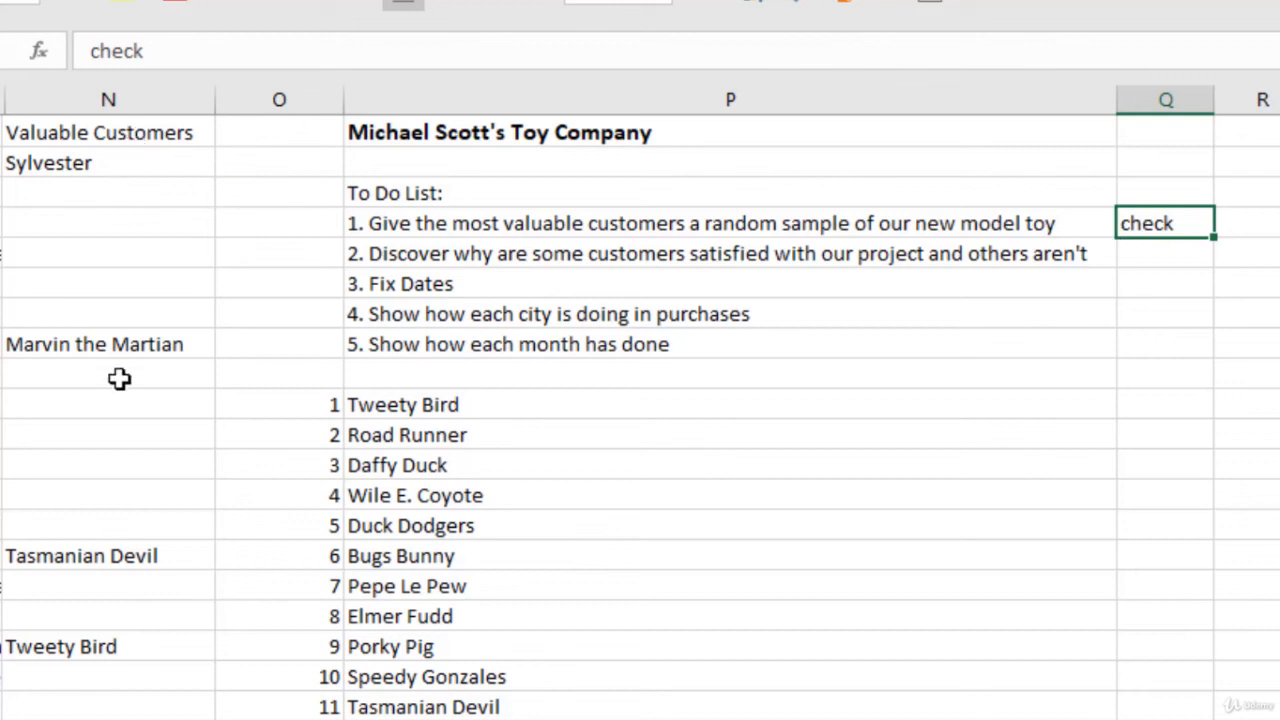
Step: Copy the Valuable Customers formulas from N2 down to the column's end and paste them in place as values
{"action": "left_click", "coordinate": [119, 162]}
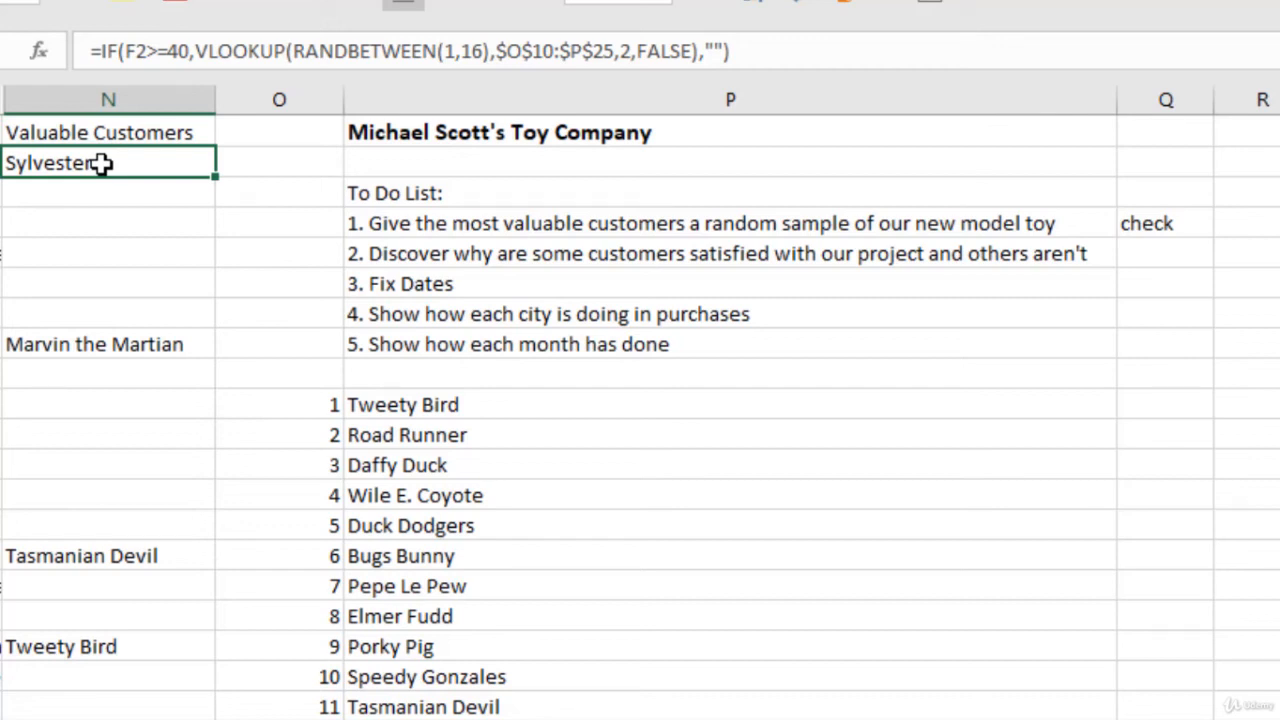
{"action": "key", "text": "ctrl+shift+Down"}
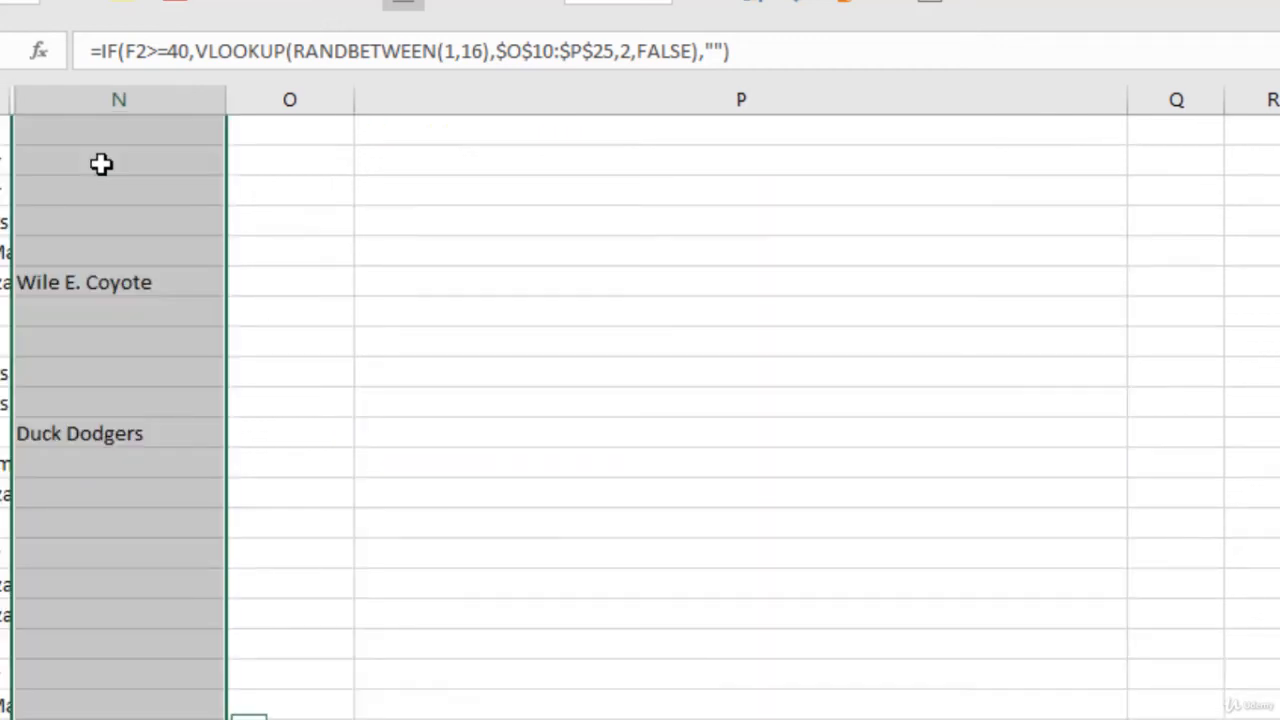
{"action": "key", "text": "ctrl+c"}
{"action": "right_click", "coordinate": [92, 167]}
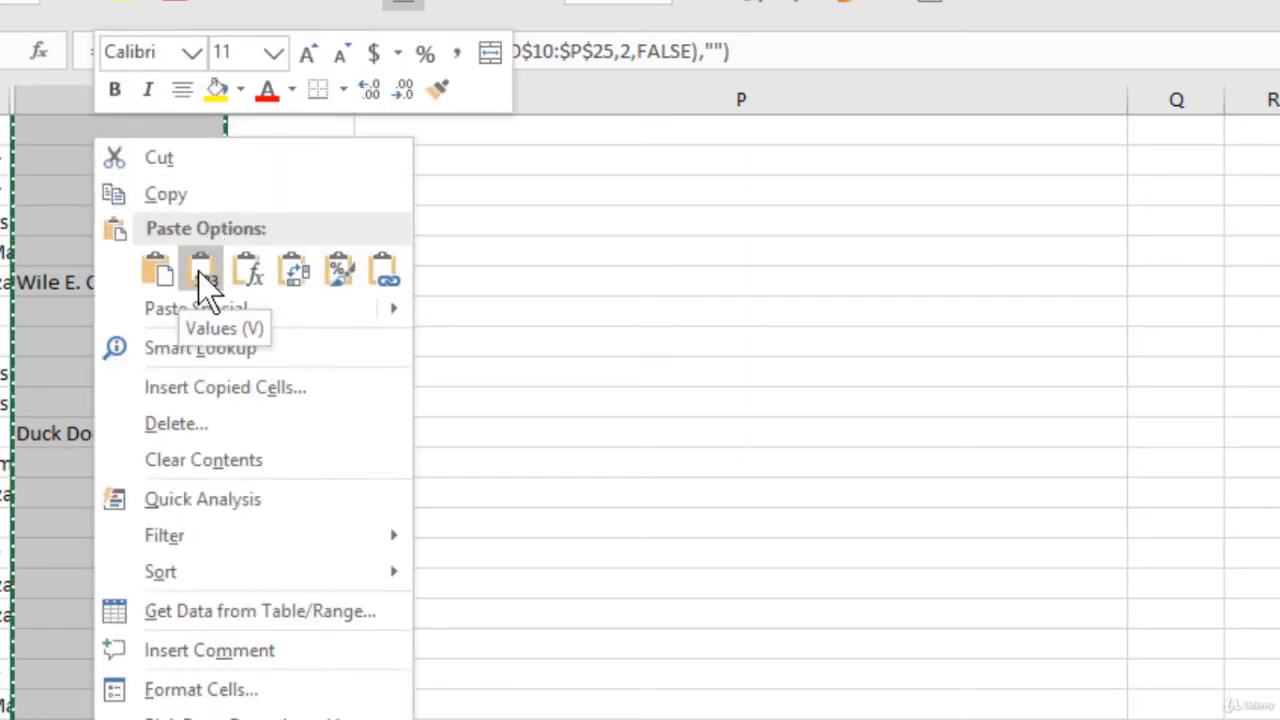
{"action": "left_click", "coordinate": [198, 271]}
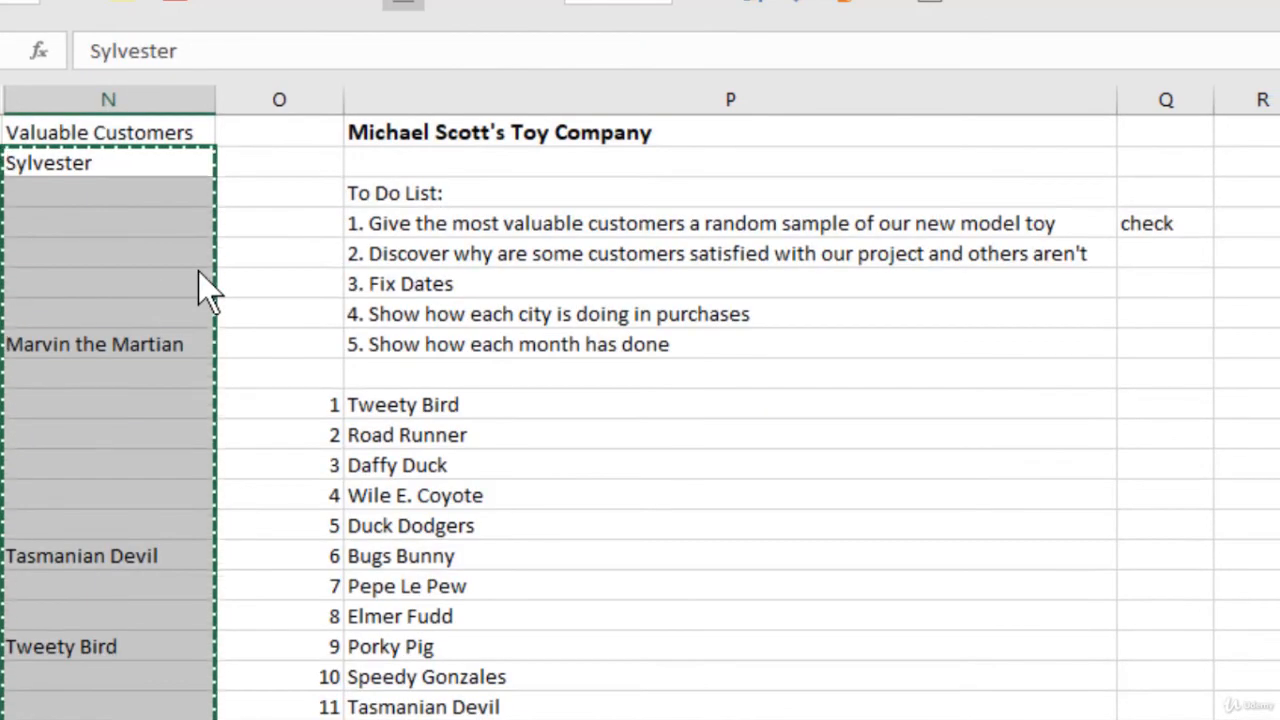
Step: Inspect several cells from N2 to N15 to check whether they contain fixed values or formulas
{"action": "left_click", "coordinate": [129, 169]}
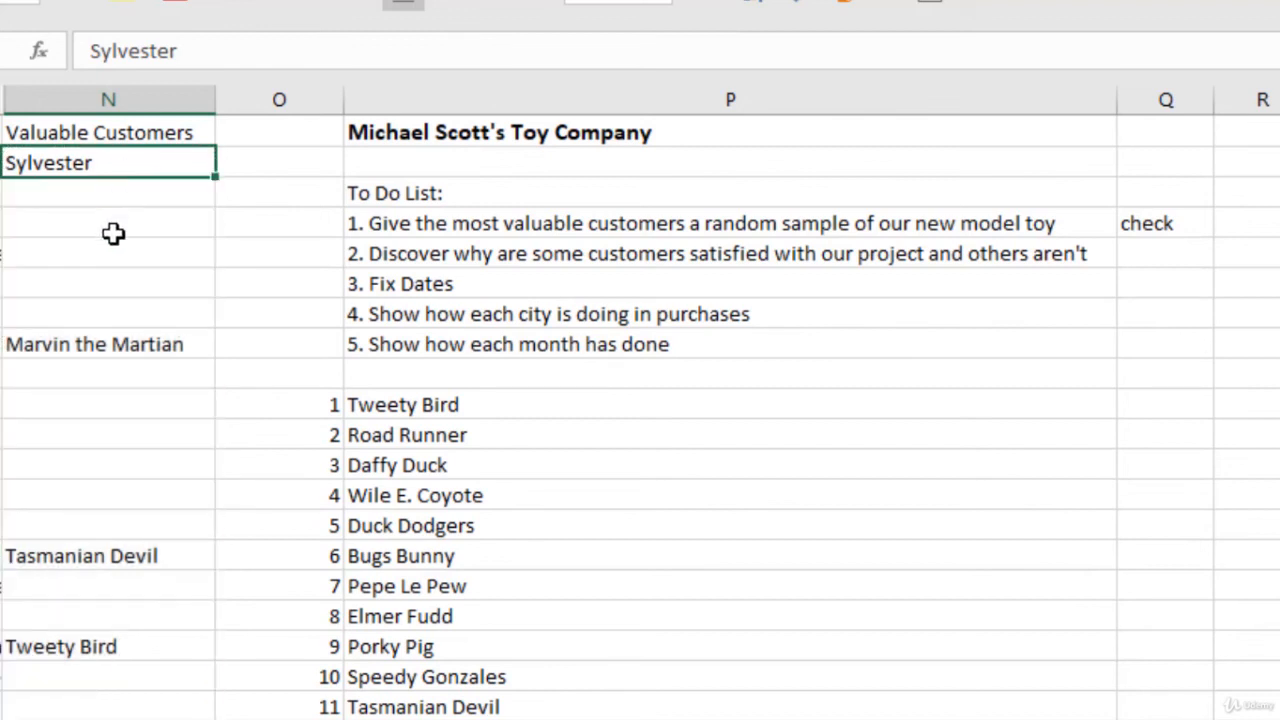
{"action": "left_click", "coordinate": [113, 228]}
{"action": "left_click", "coordinate": [110, 285]}
{"action": "left_click", "coordinate": [113, 344]}
{"action": "left_click", "coordinate": [118, 405]}
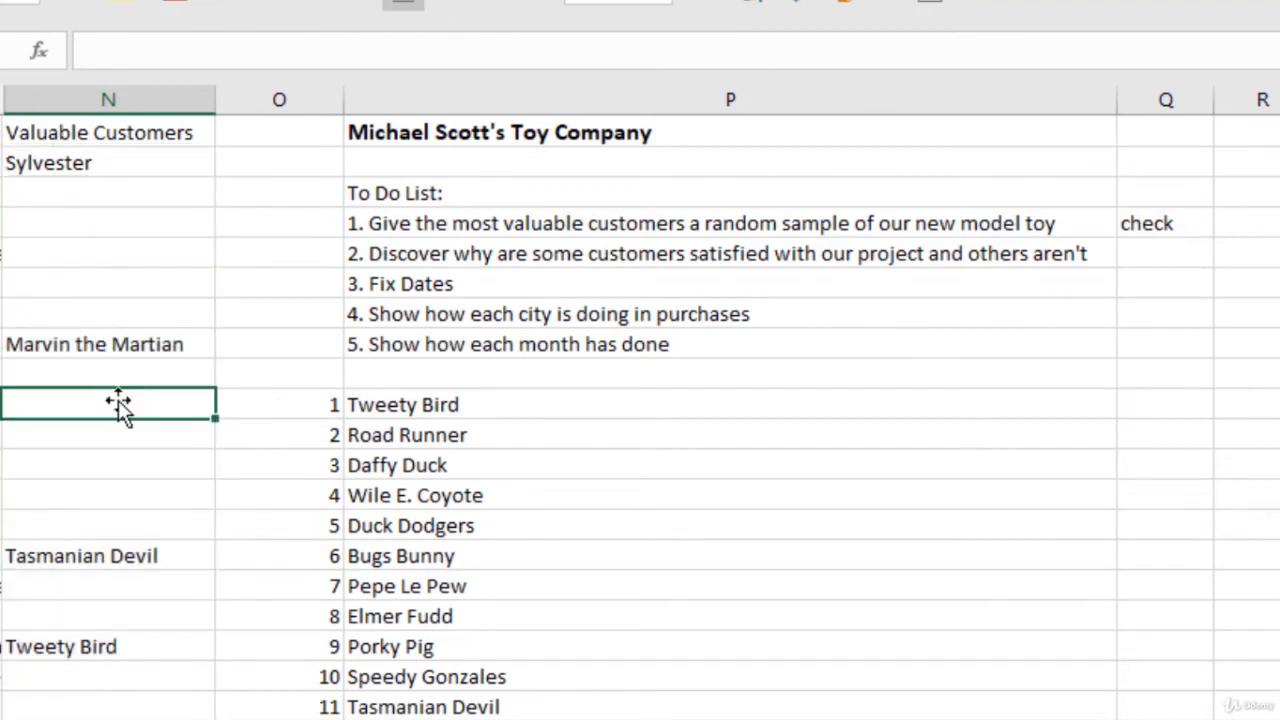
{"action": "left_click", "coordinate": [118, 435]}
{"action": "left_click", "coordinate": [117, 495]}
{"action": "left_click", "coordinate": [126, 556]}
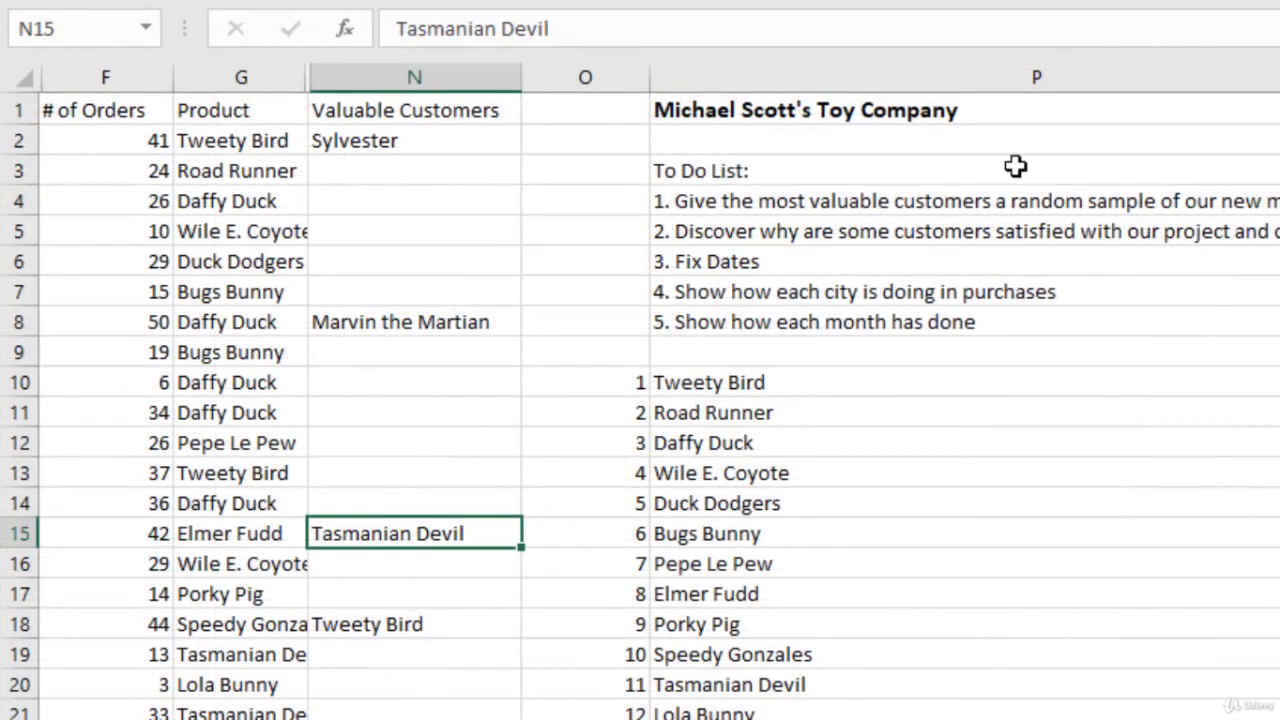
{"action": "scroll", "coordinate": [706, 383], "scroll_direction": "down", "scroll_amount": 1}
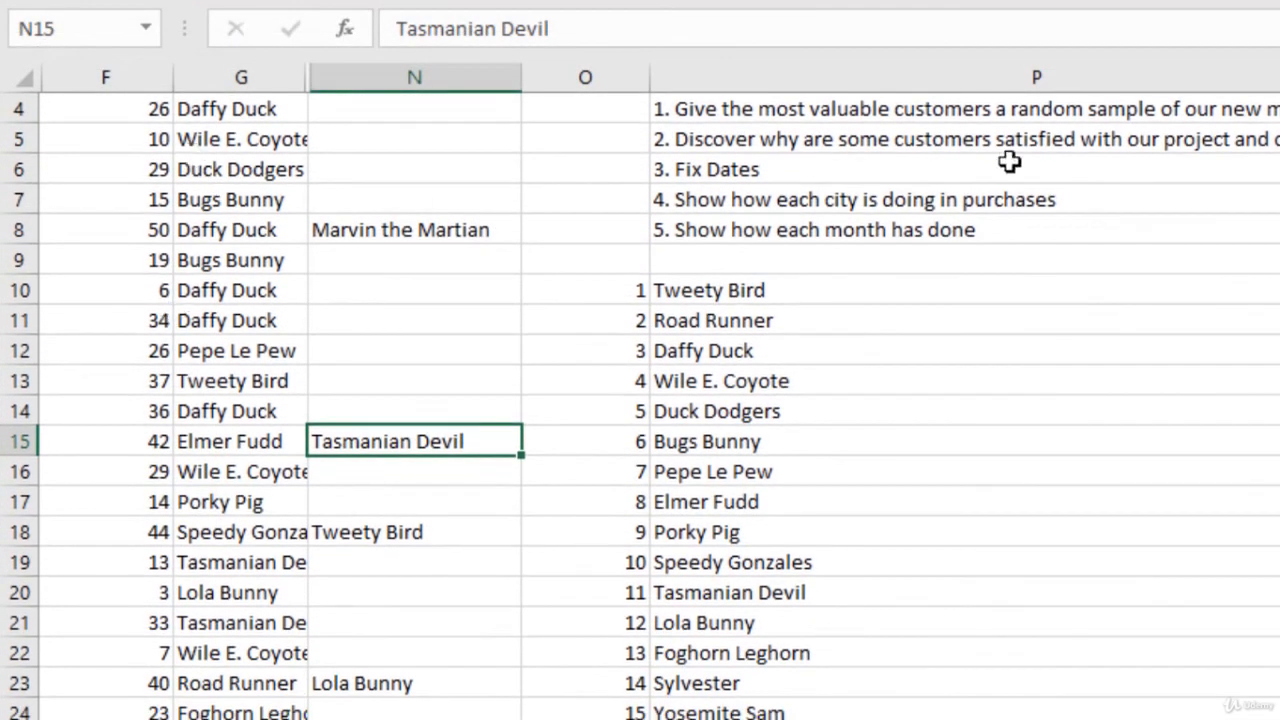
{"action": "left_click", "coordinate": [1028, 263]}
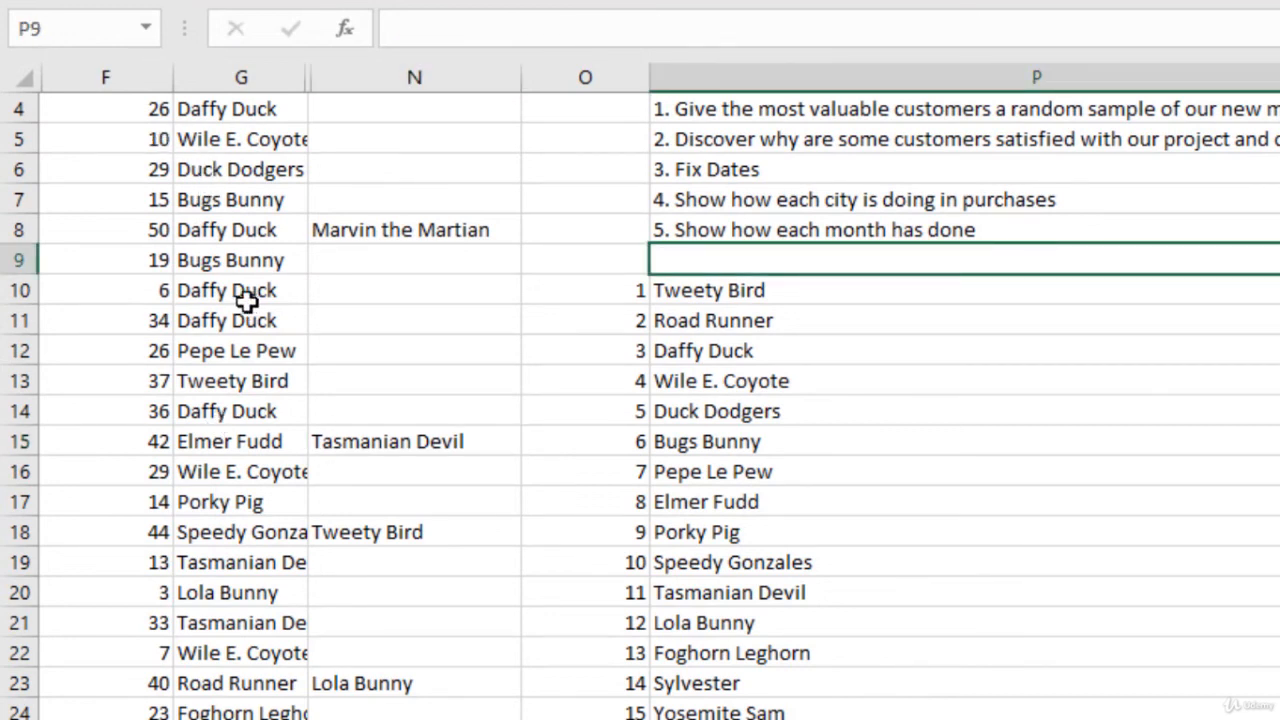
{"action": "scroll", "coordinate": [257, 286], "scroll_direction": "up", "scroll_amount": 1}
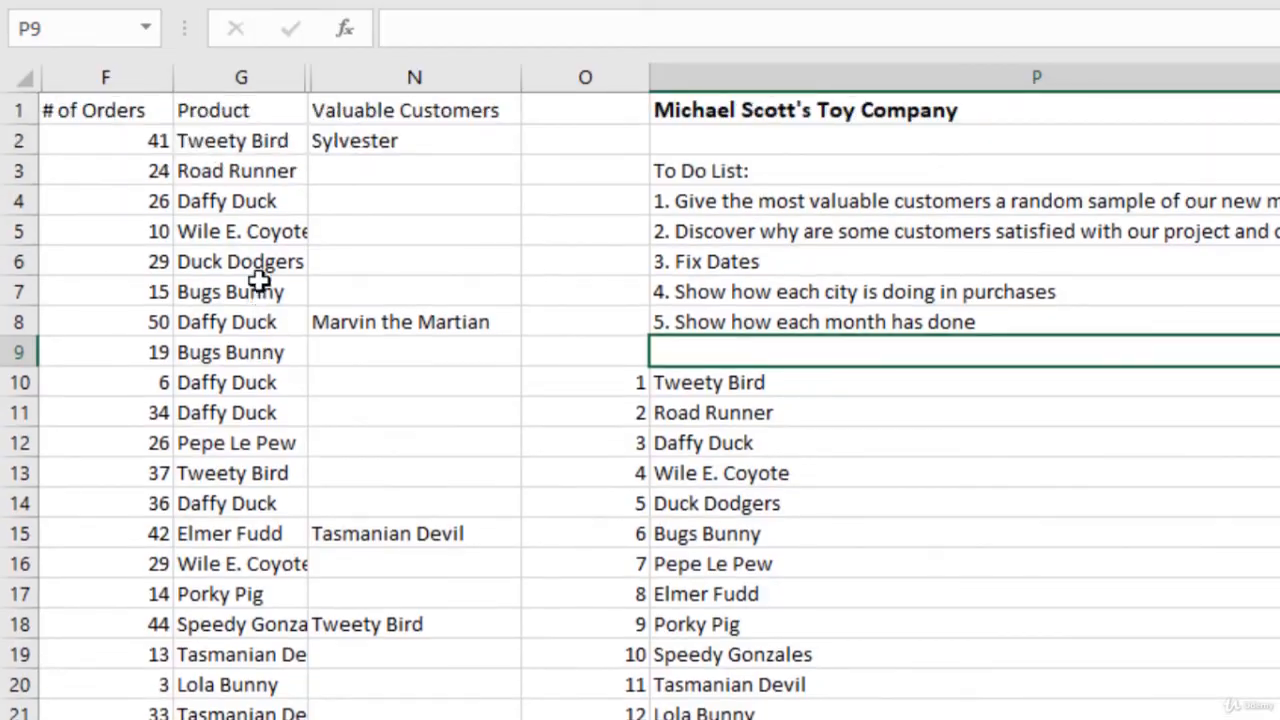